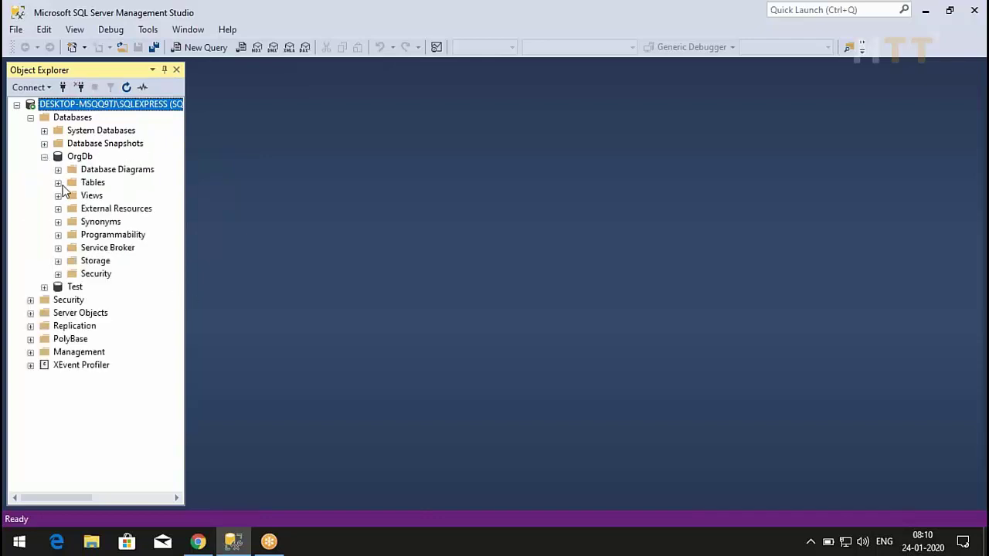
- Open the dbo.Employee table from the OrgDb Tables list in the table designer
left_click(58, 183)
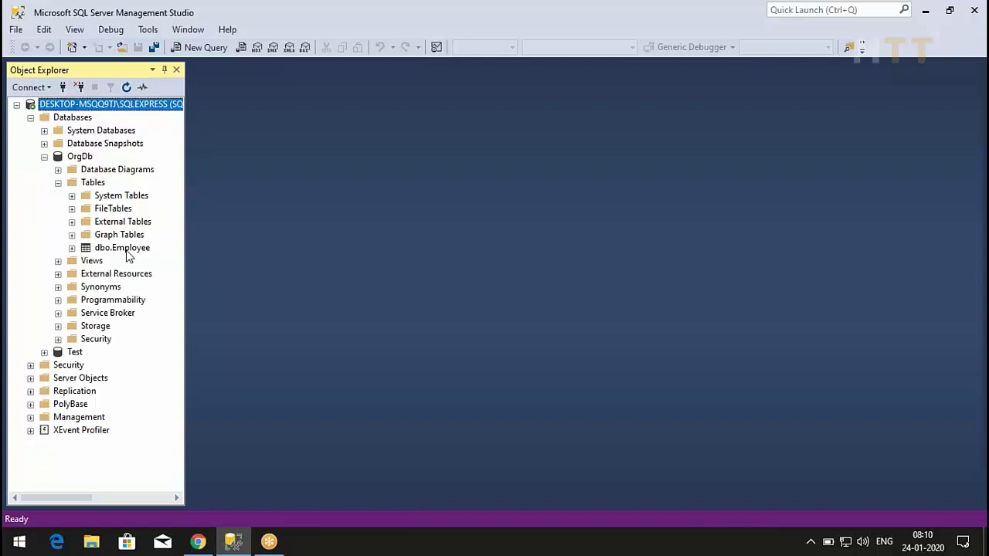
right_click(124, 249)
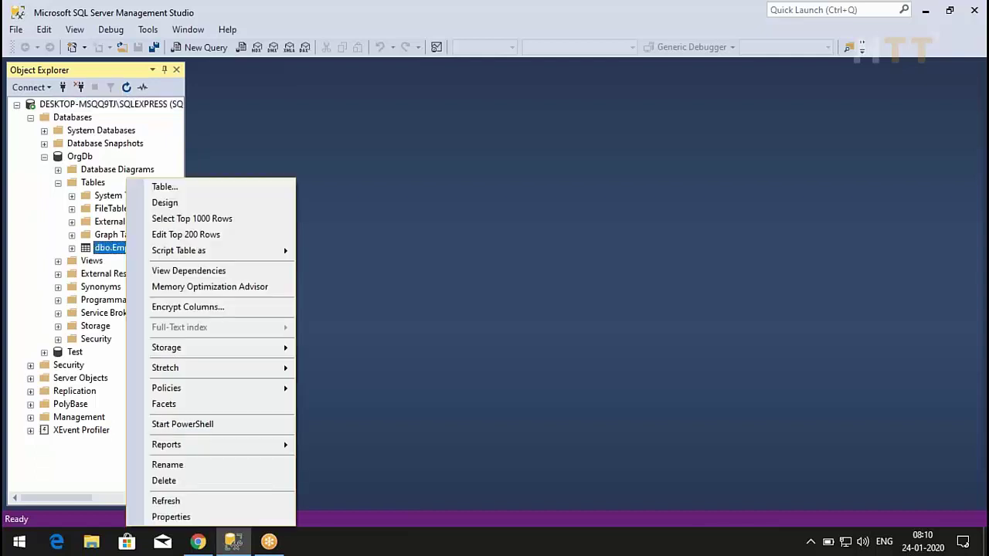
left_click(168, 204)
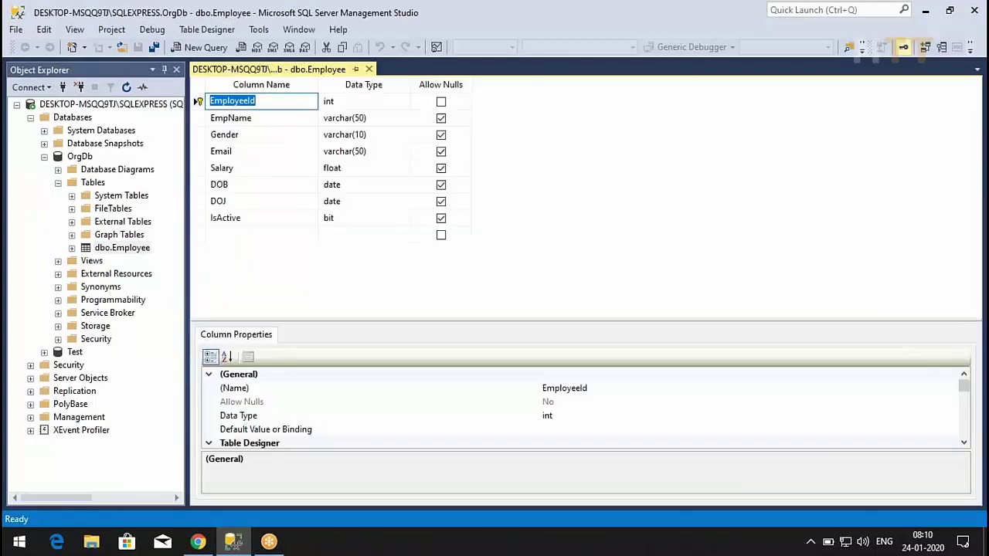
- Select the EmployeeId int column and enlarge its Column Properties pane
left_click(200, 102)
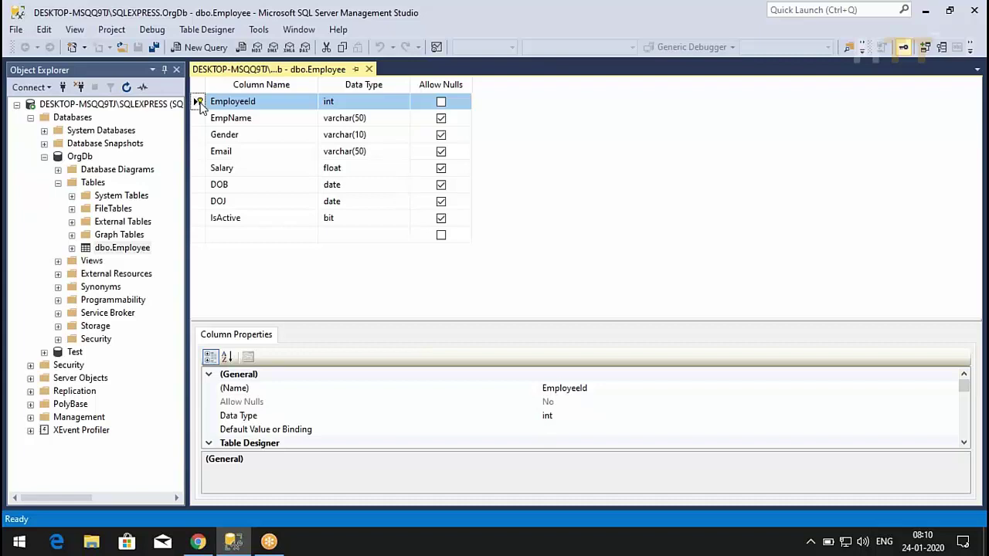
left_click(331, 108)
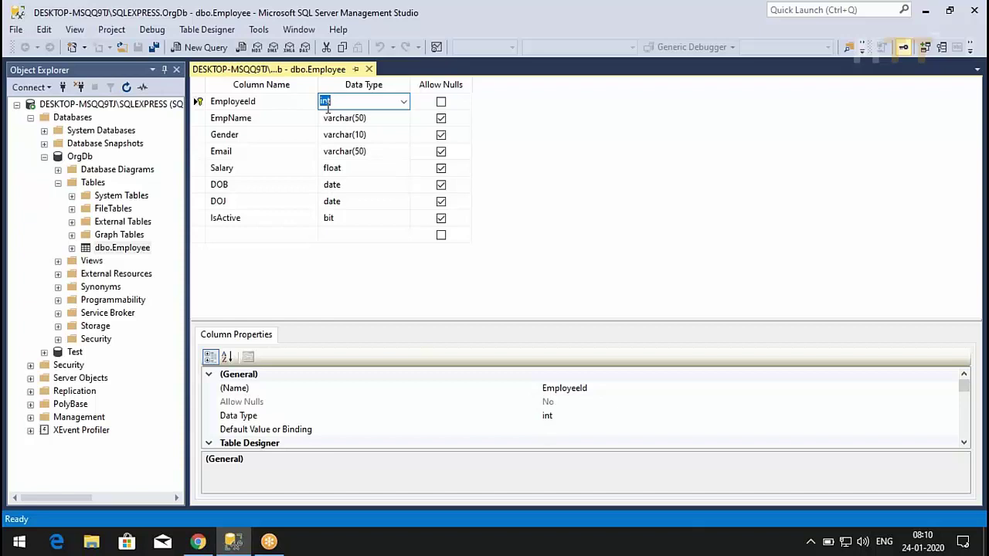
left_click(198, 101)
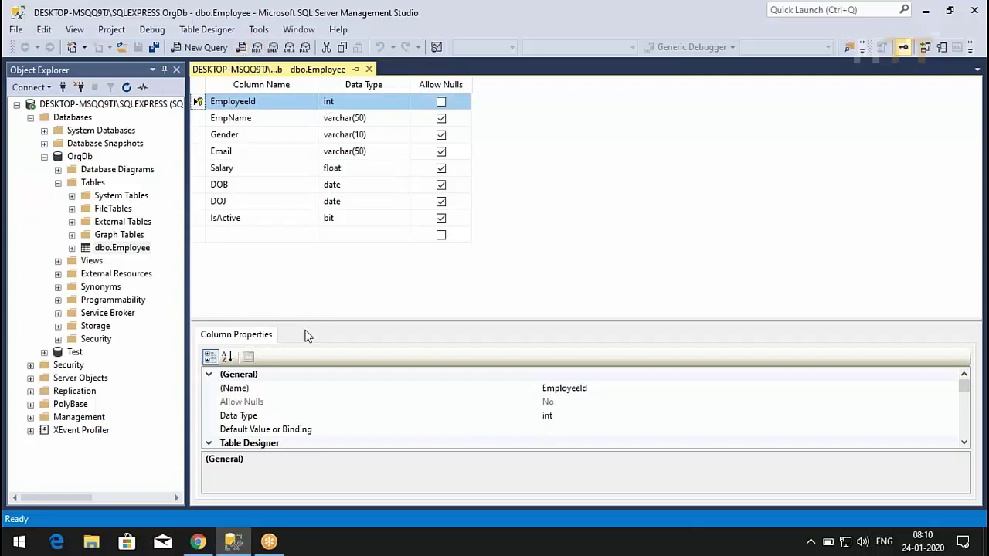
left_click_drag(333, 319, 327, 274)
scroll(348, 371, "down", 1)
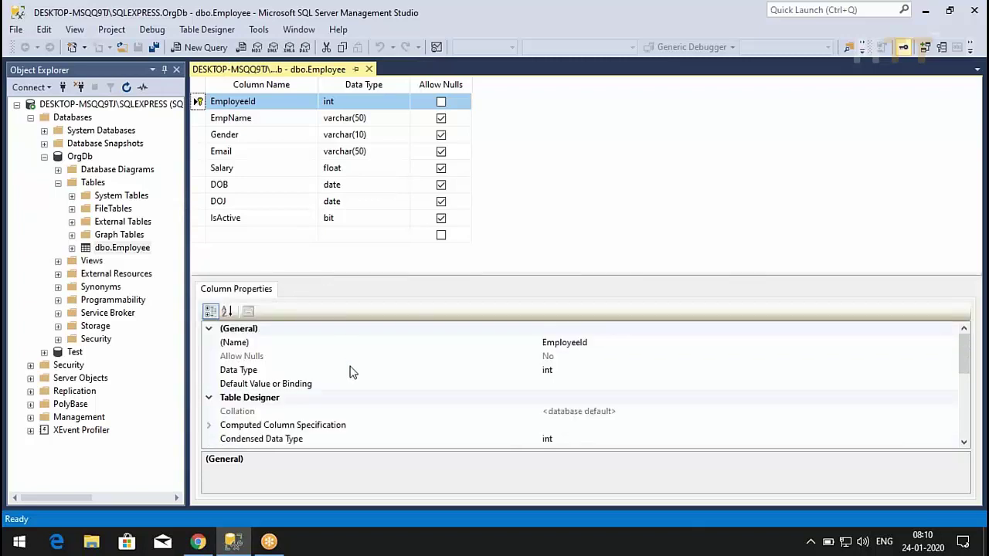
- Expand Identity Specification and set EmployeeId's (Is Identity) to Yes
scroll(349, 372, "down", 3)
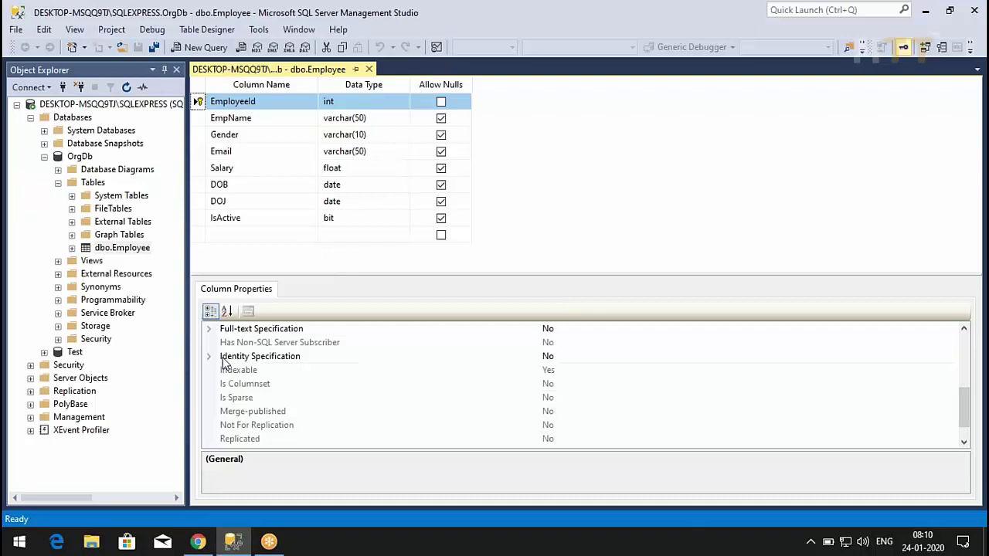
left_click(210, 357)
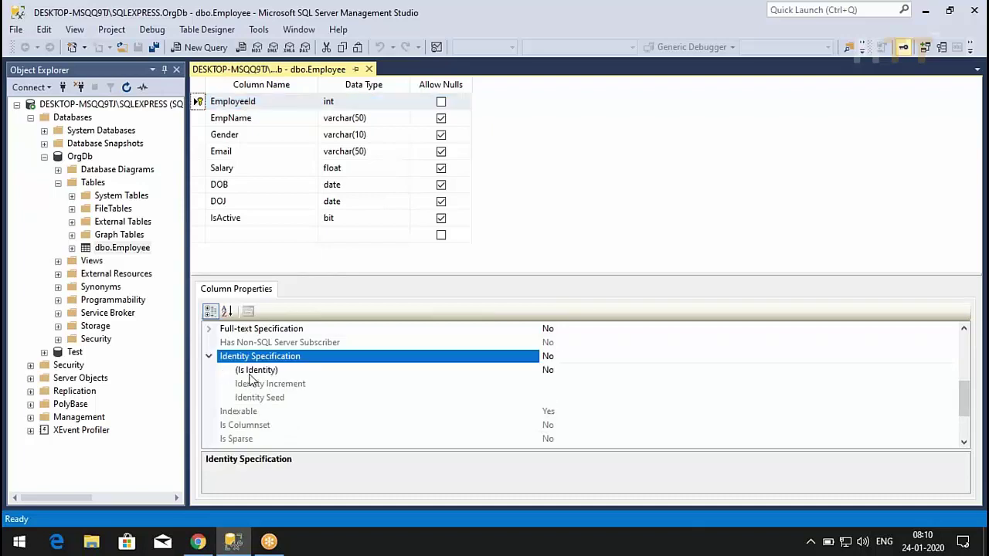
left_click(554, 372)
double_click(554, 372)
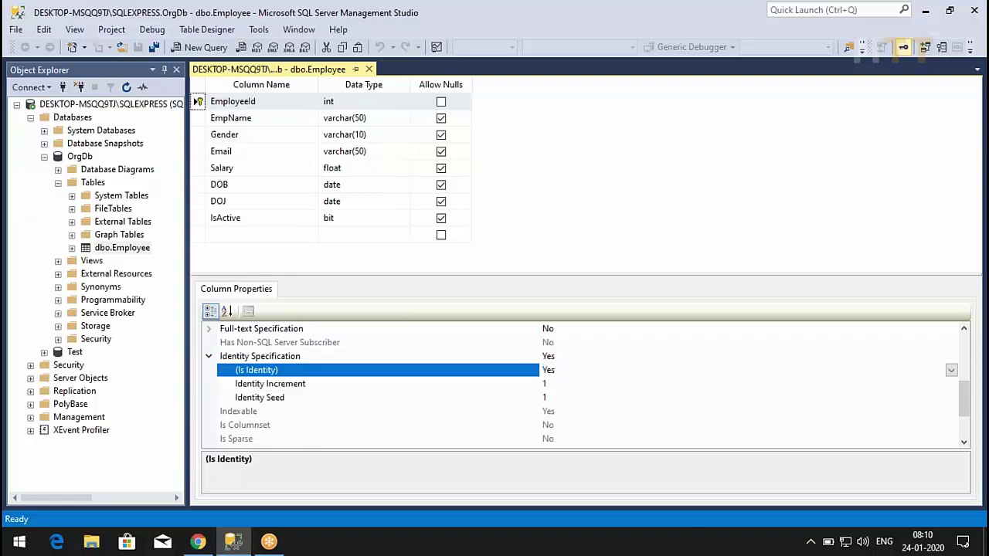
- Set the Identity Seed to 1000, keep increment 1, and save the table
left_click(277, 401)
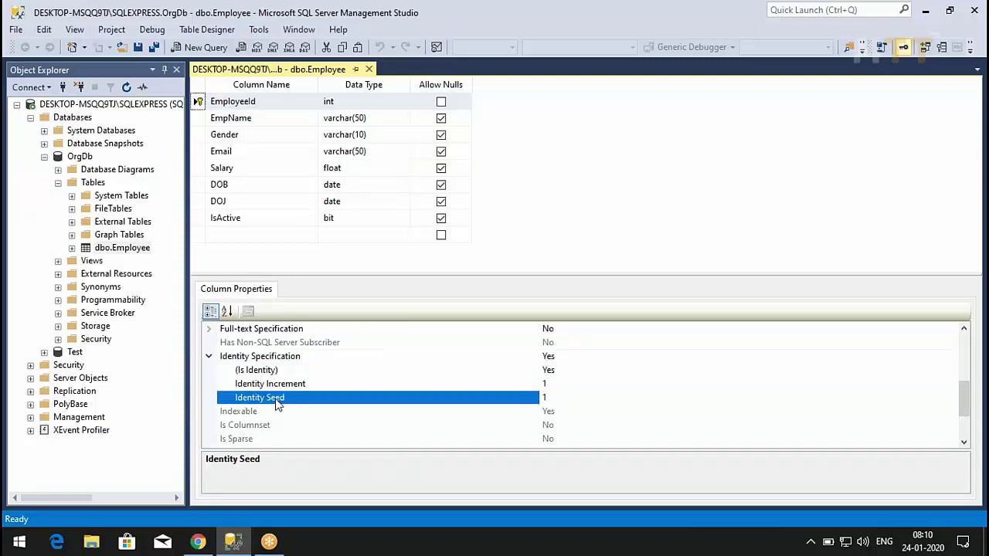
left_click(547, 397)
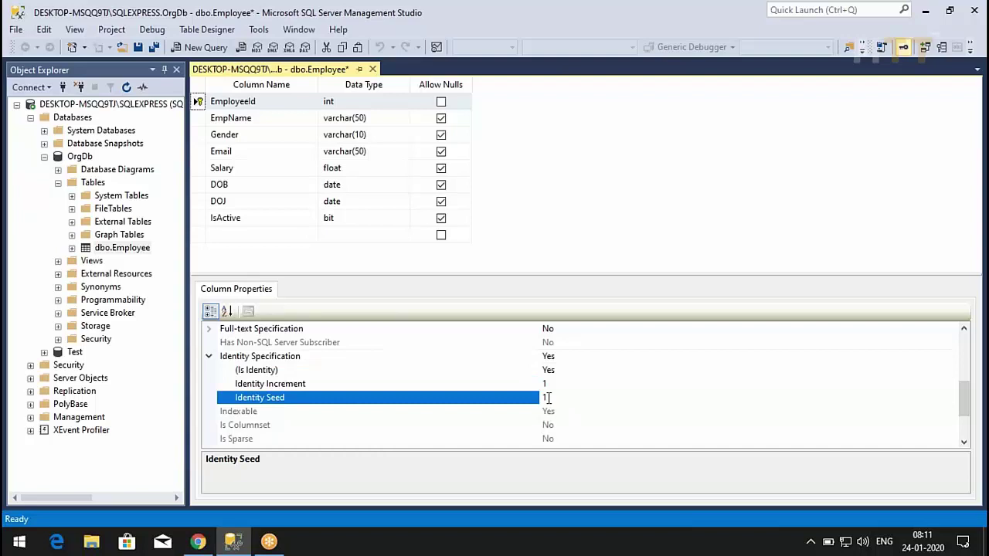
left_click(434, 385)
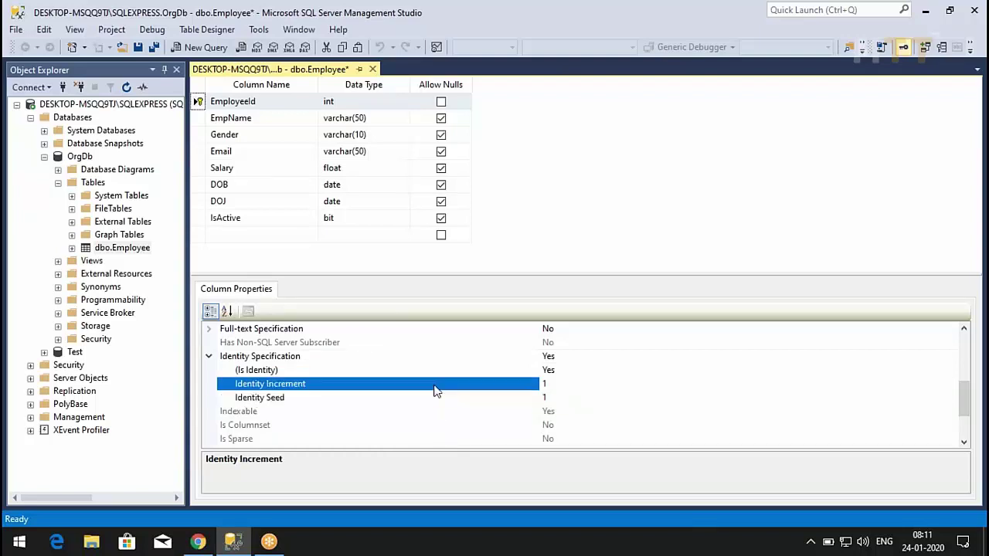
left_click(546, 399)
key("BackSpace")
type("1000")
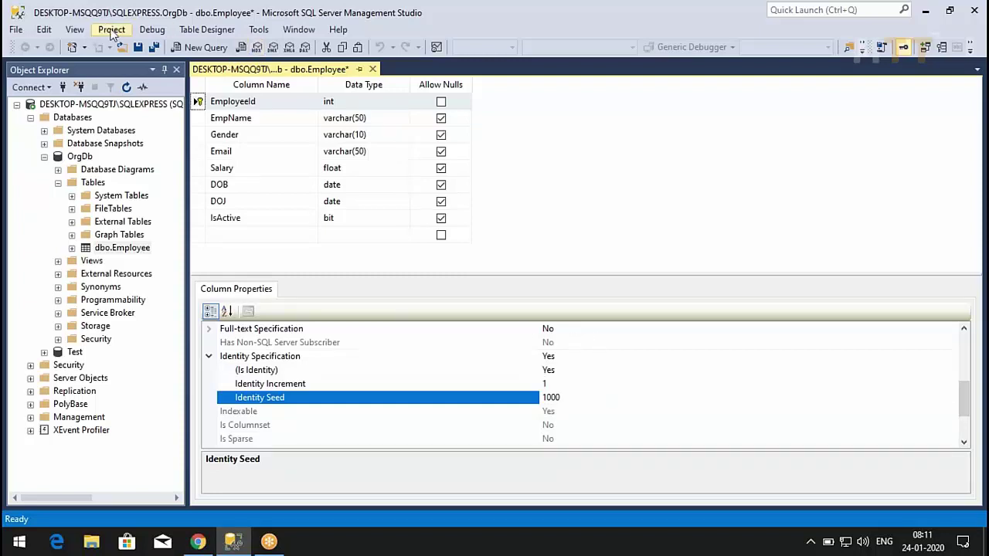
left_click(138, 47)
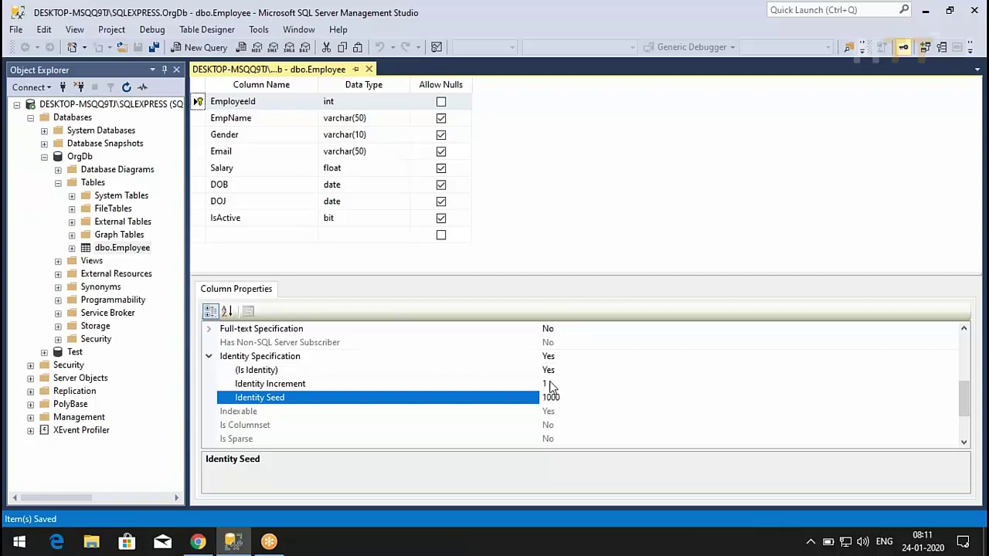
right_click(124, 248)
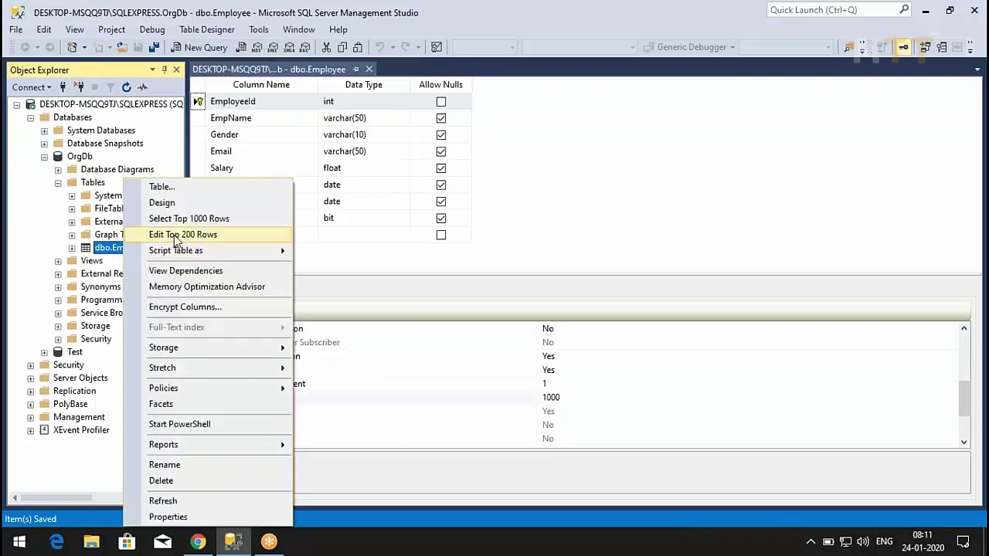
- Open the Employee rows for editing and enter a new male employee's name and e-mail
key("Escape")
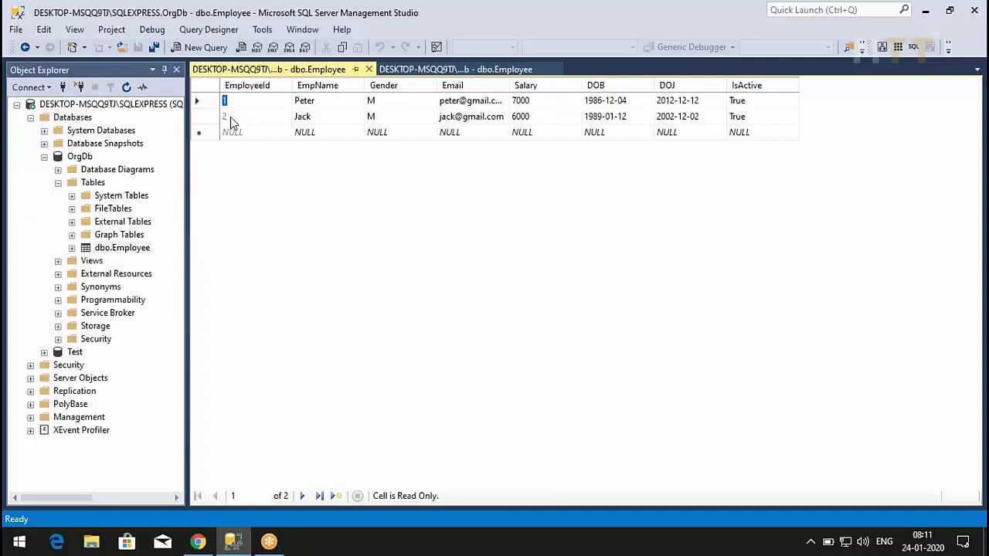
left_click(244, 136)
left_click(305, 132)
type("Bob")
key("Tab")
type("M")
key("Tab")
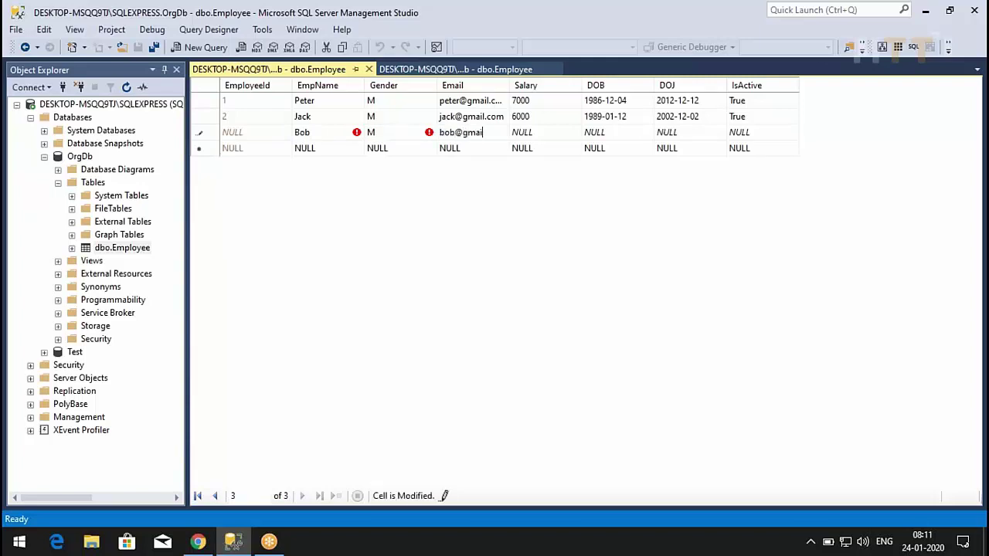
- Give the new row salary 7000, DOB 12/1/1987 and DOJ 12/4/2015, and commit it
key("Tab")
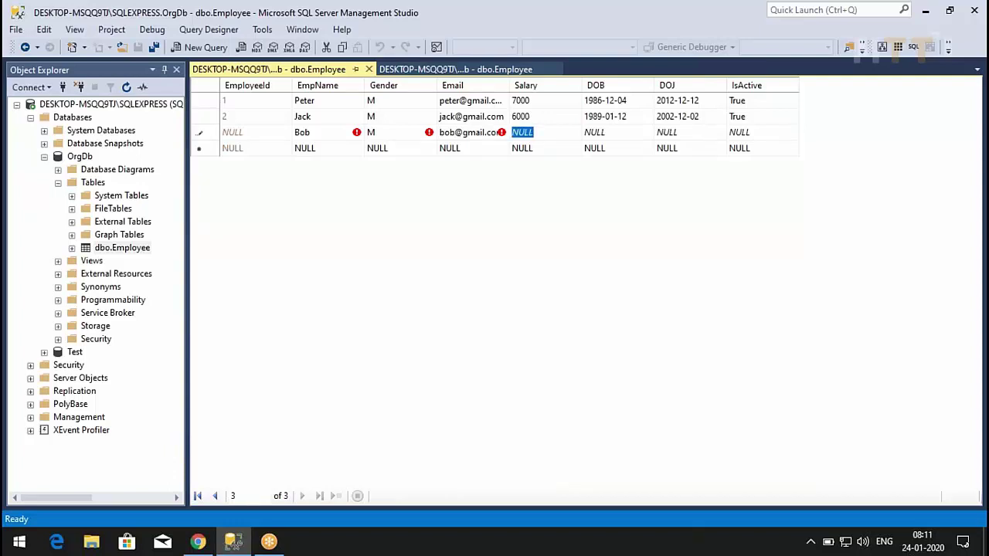
type("7000")
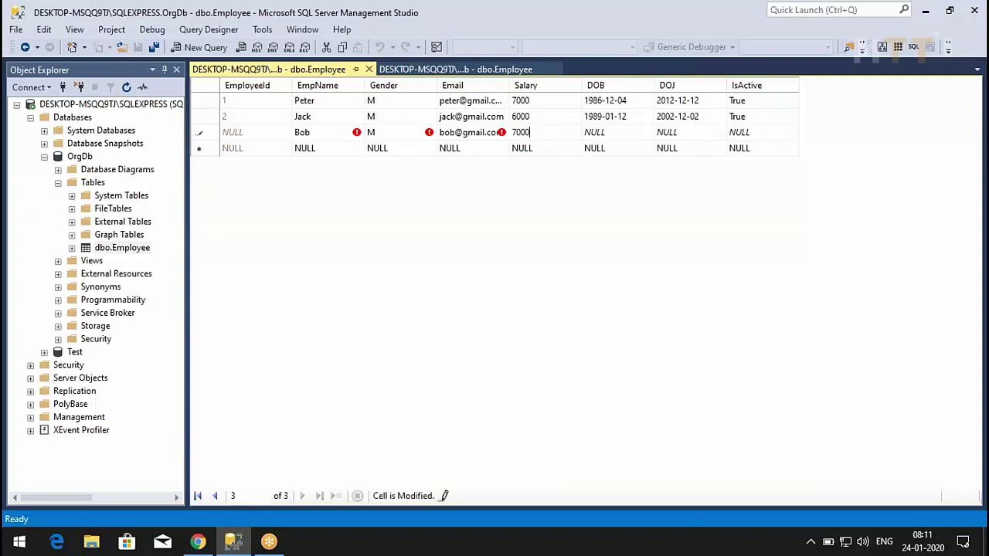
key("Tab")
type("12/1/1987")
key("Tab")
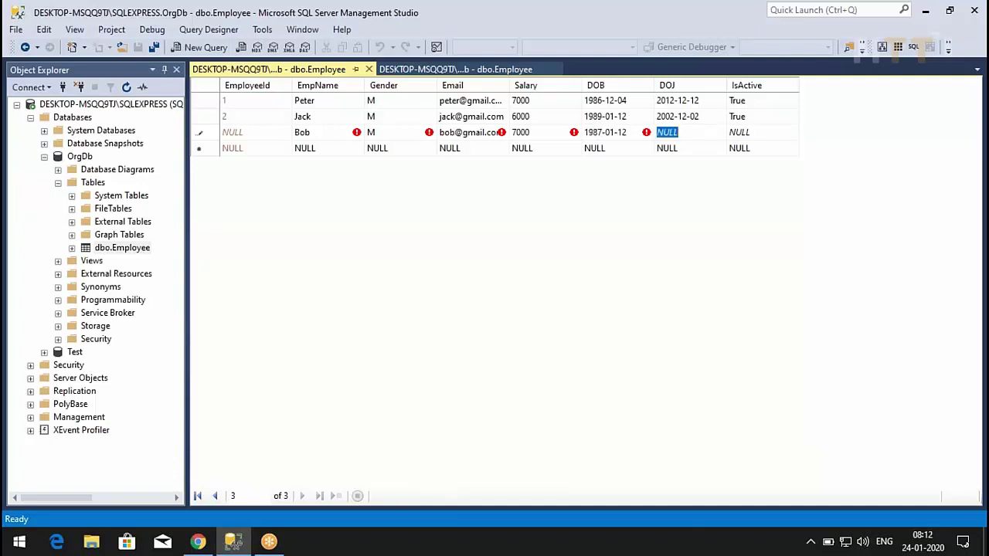
type("12/")
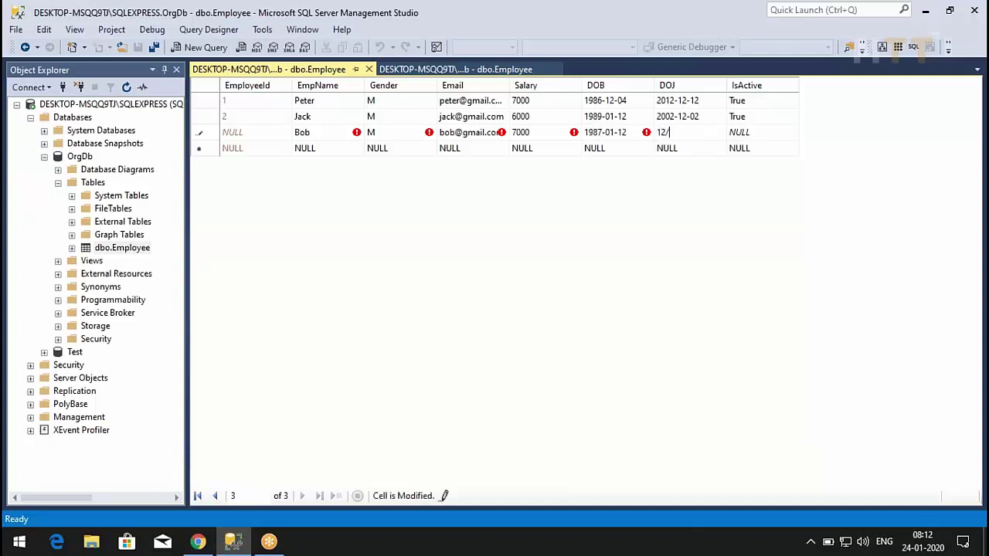
type("4/202")
key("BackSpace")
type("15")
key("Tab")
key("Tab")
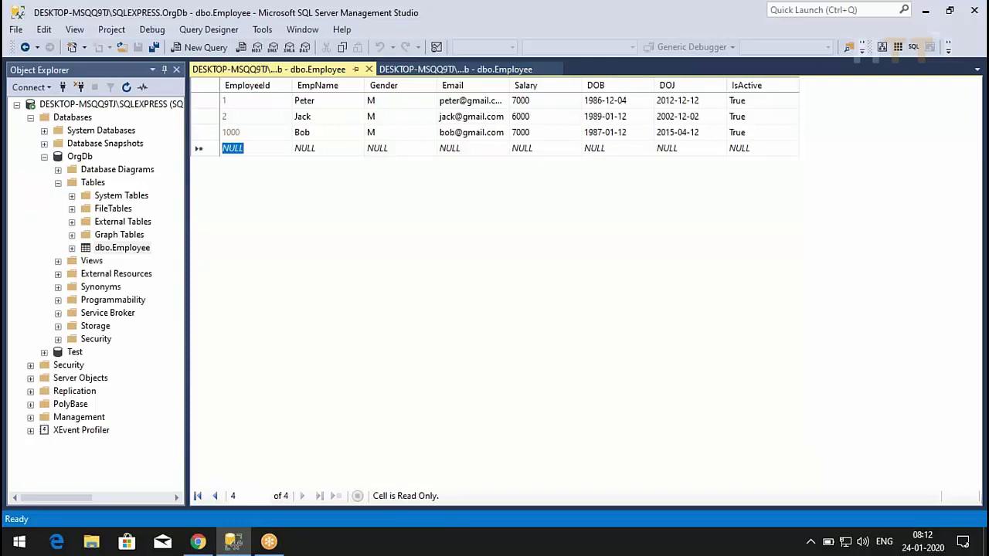
left_click(305, 147)
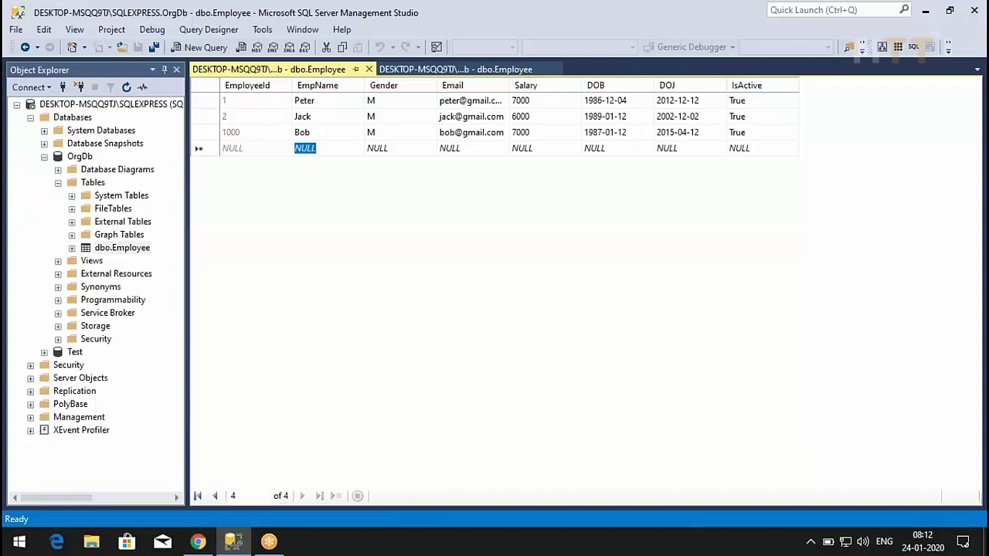
- Start another row with a female employee's name, e-mail and salary 8000
type("Lilly")
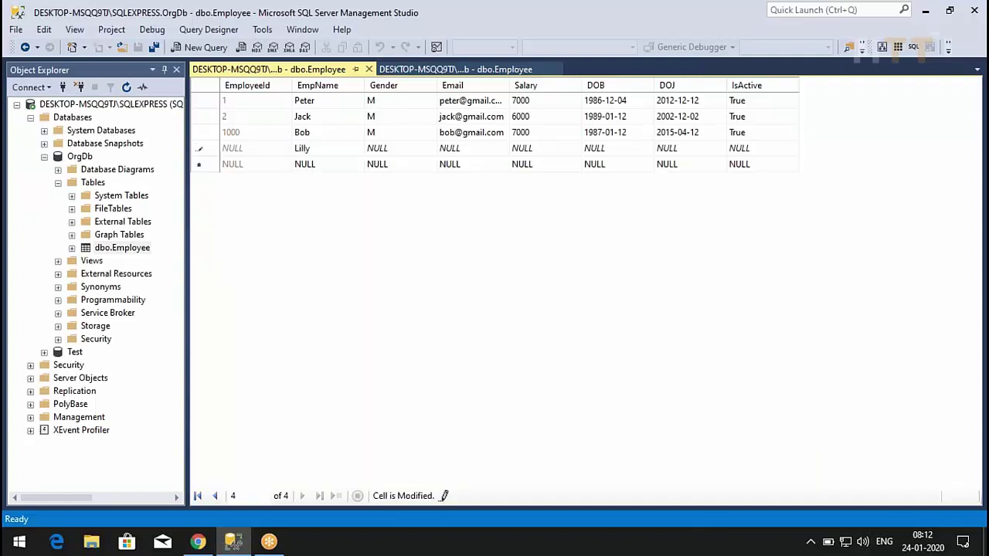
left_click(377, 147)
type("F")
left_click(450, 147)
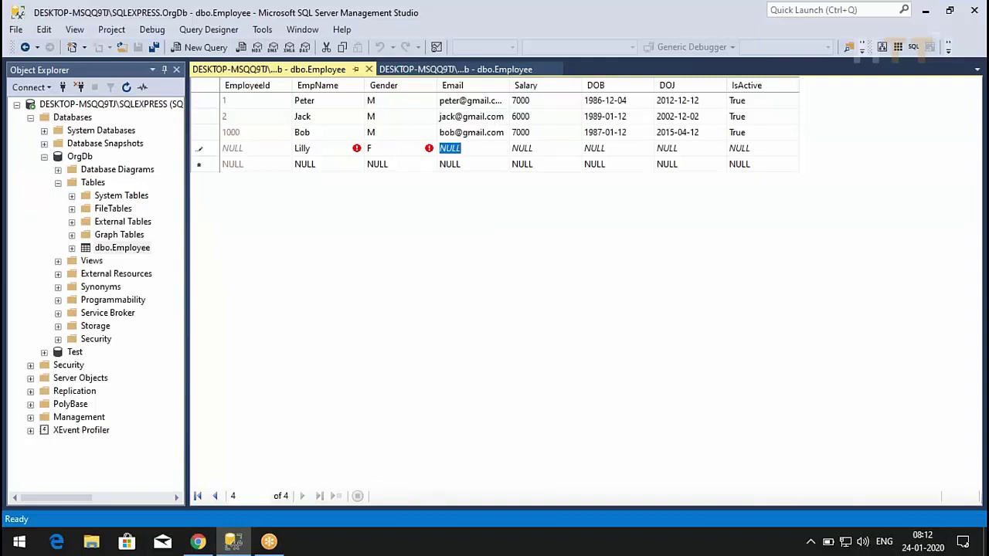
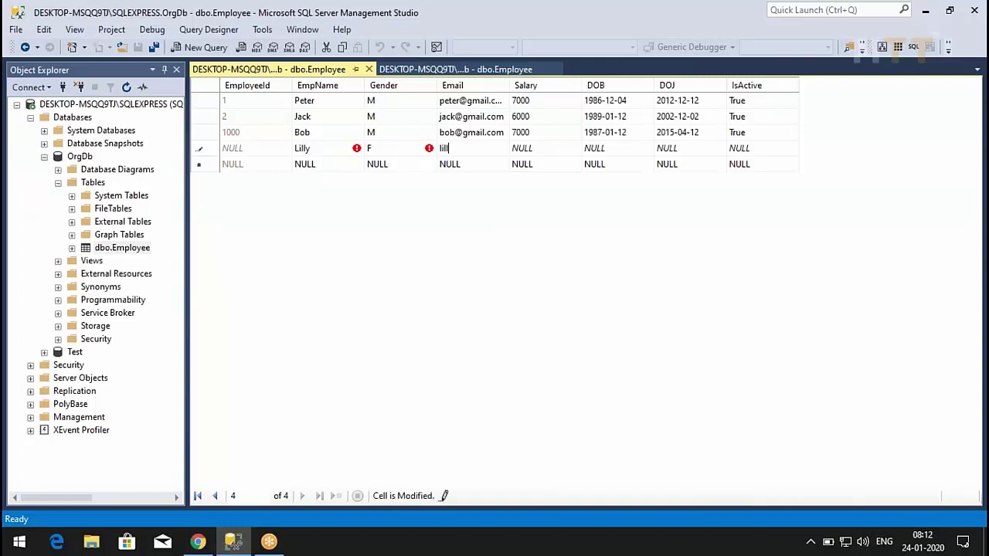
key("Tab")
type("8000")
- Replace the rejected birth date with a DOB of 12/12/1998
key("Tab")
type("1231213")
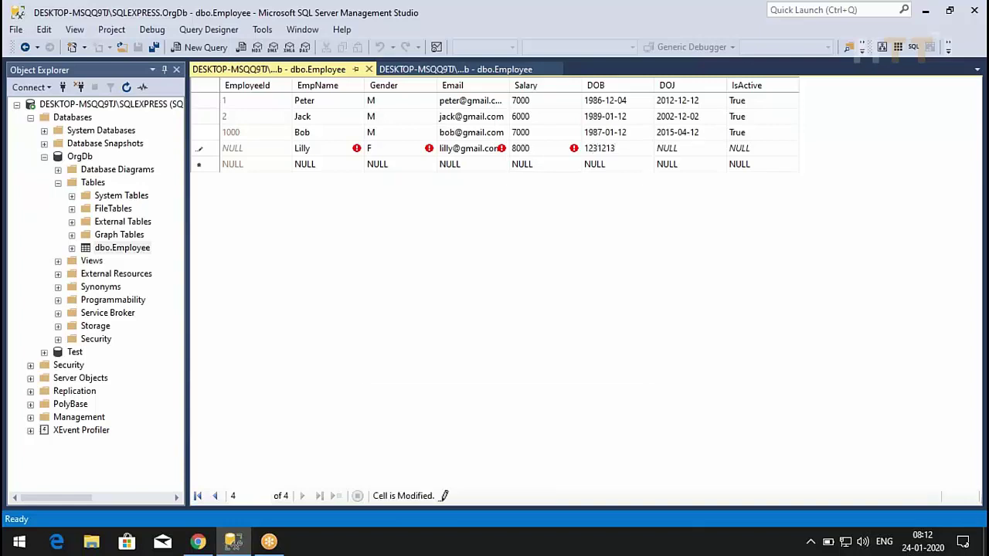
key("Tab")
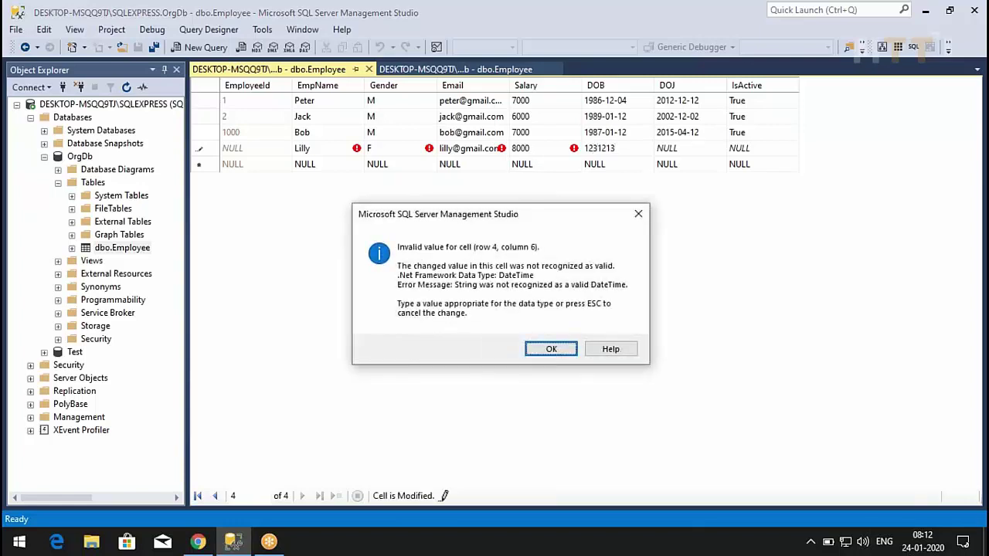
left_click(549, 351)
double_click(599, 148)
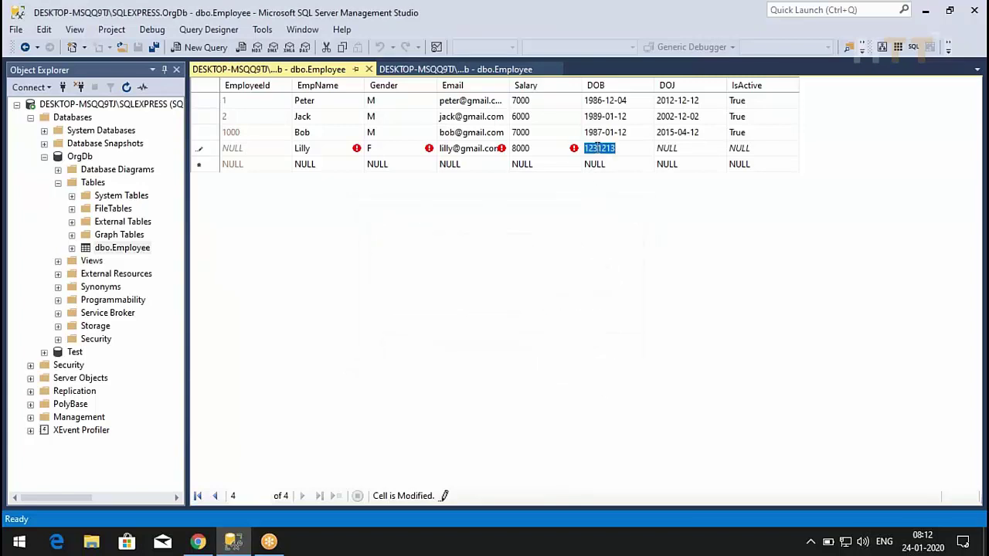
type("12/12/1998")
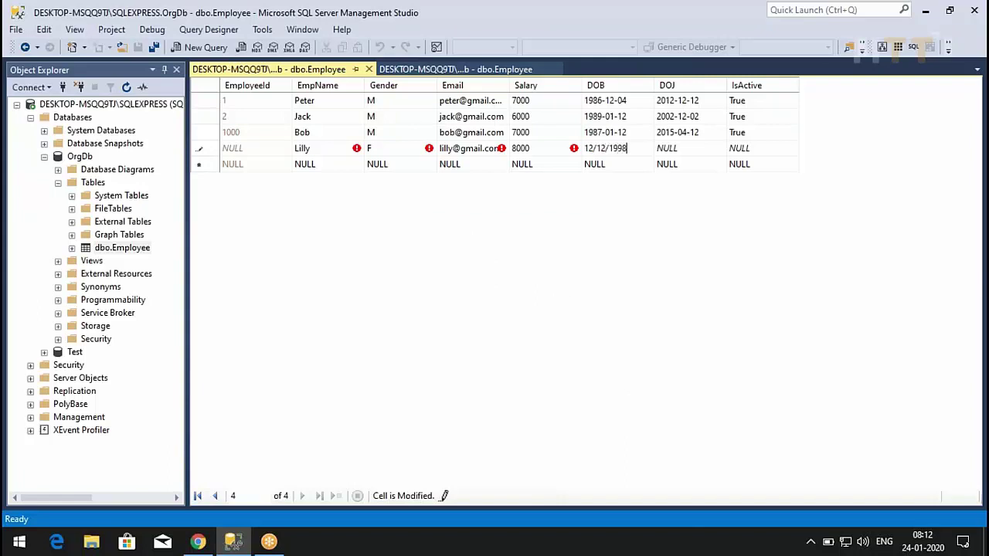
key("Tab")
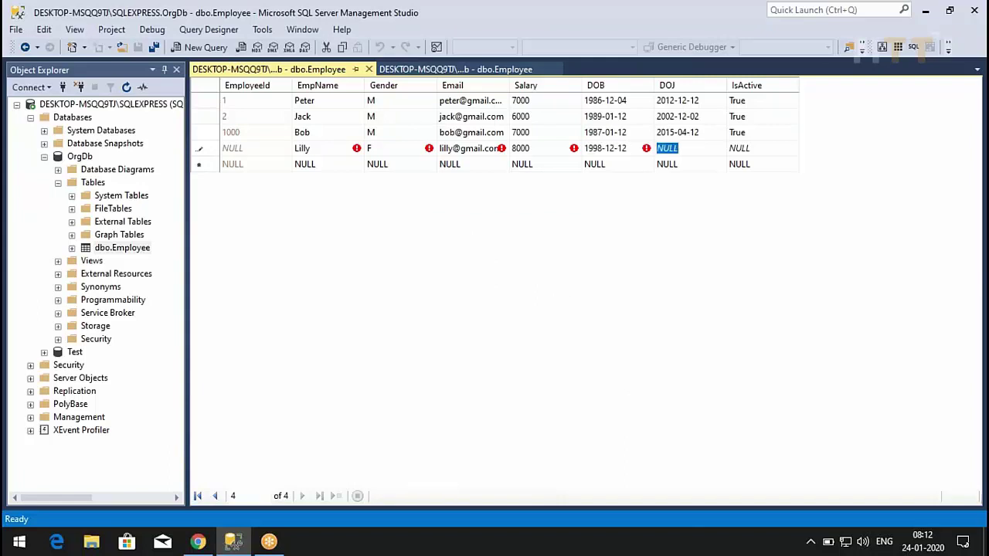
- Enter DOJ 23/12/1987 and, after 456 is rejected, set IsActive to 0 and commit
type("23/")
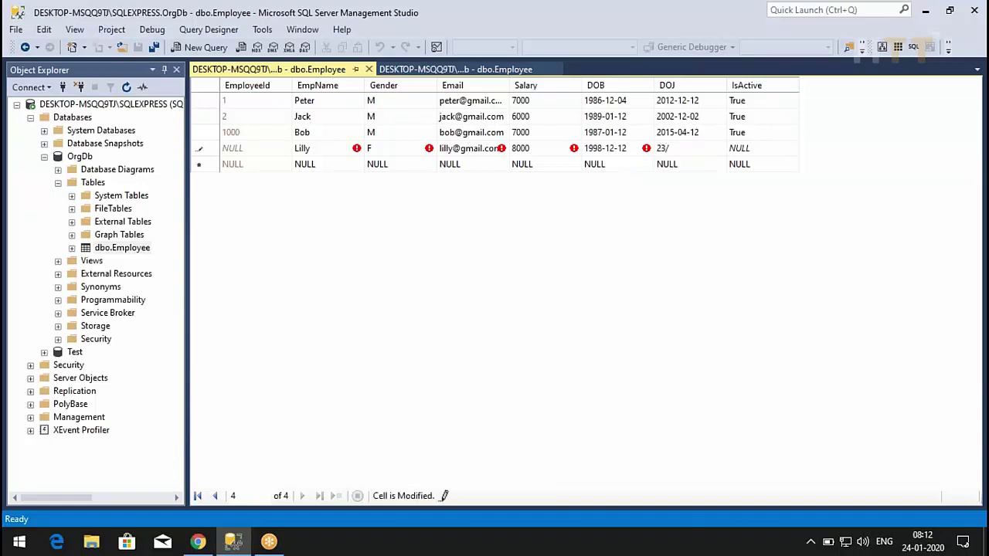
type("12/1987")
key("Tab")
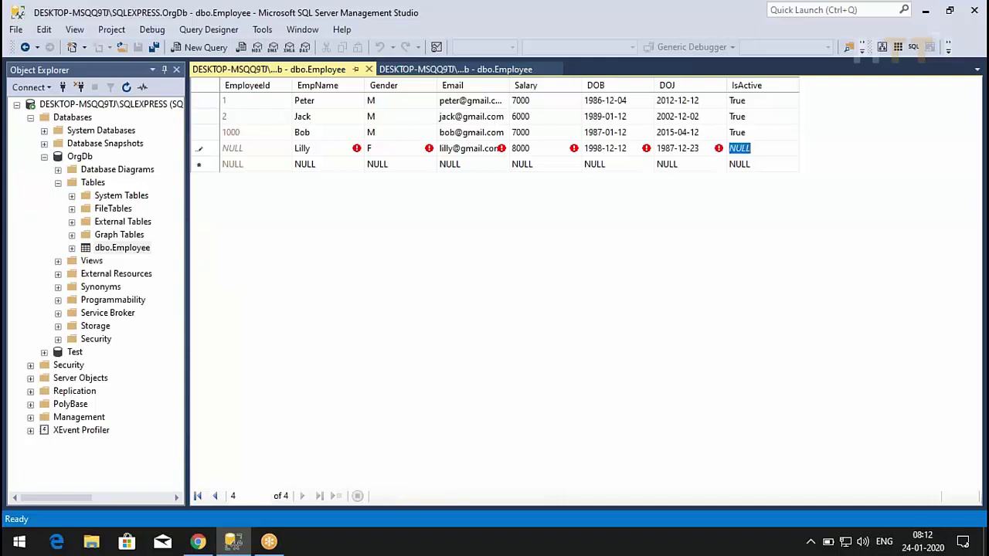
type("456")
key("Tab")
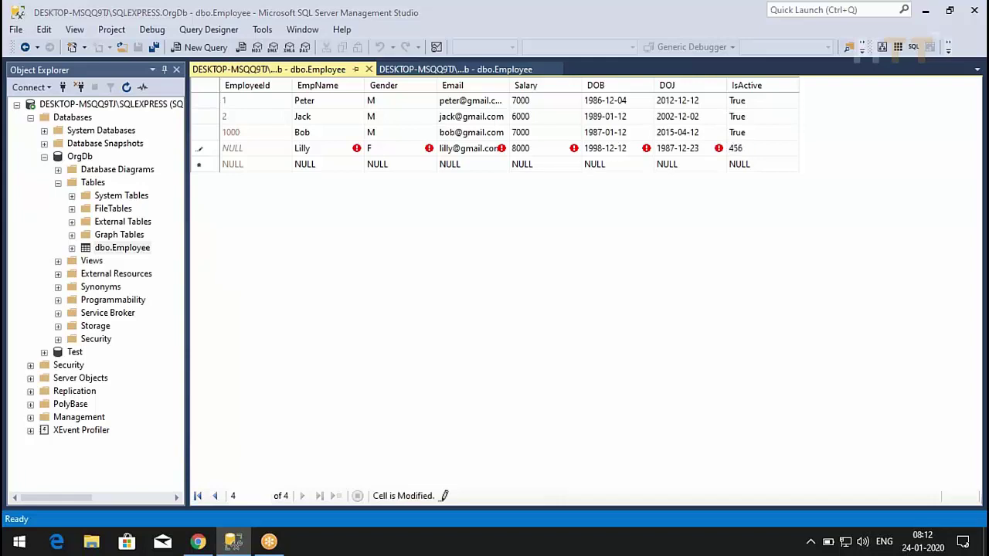
key("Return")
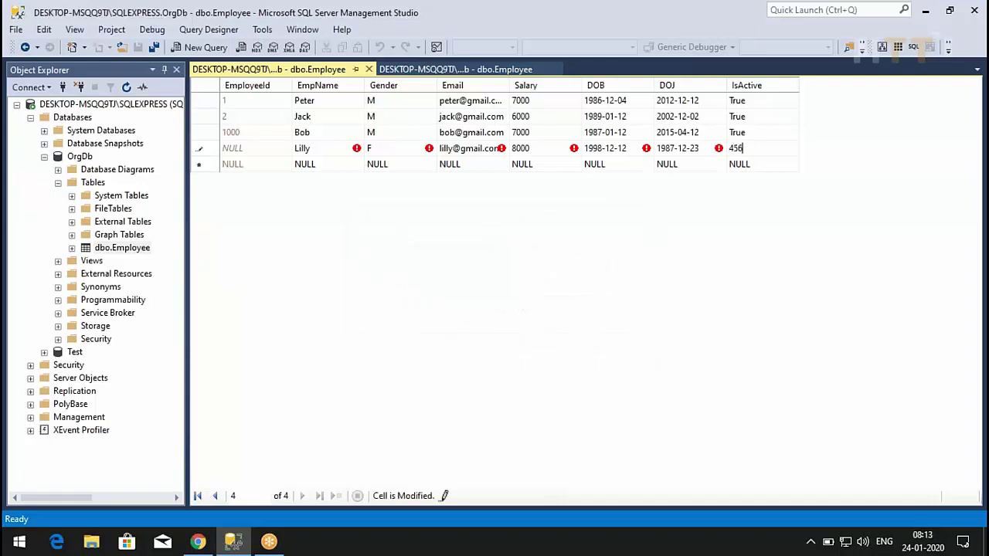
key("BackSpace")
key("BackSpace")
key("BackSpace")
type("0")
key("Tab")
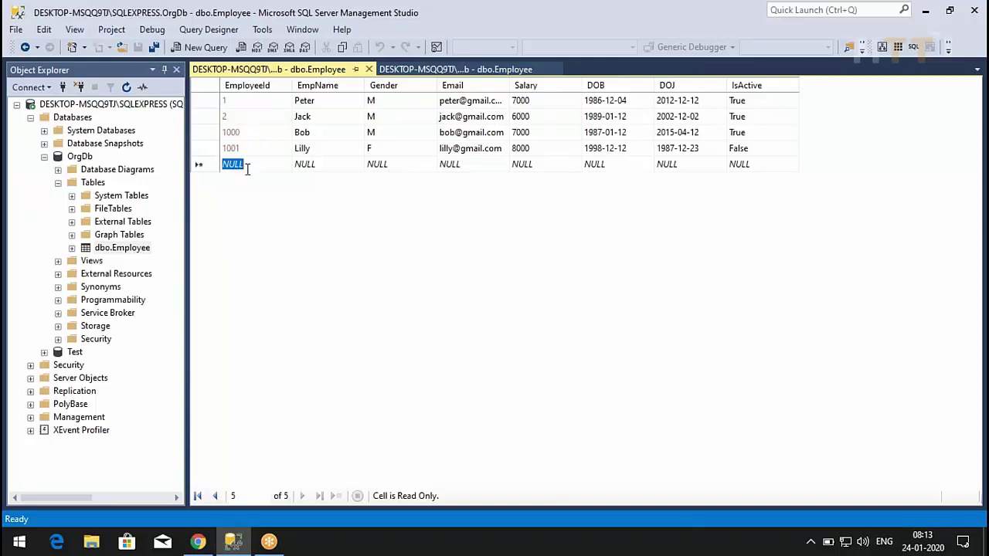
- Delete the EmployeeId 1001 row and confirm the deletion
left_click(214, 149)
key("Delete")
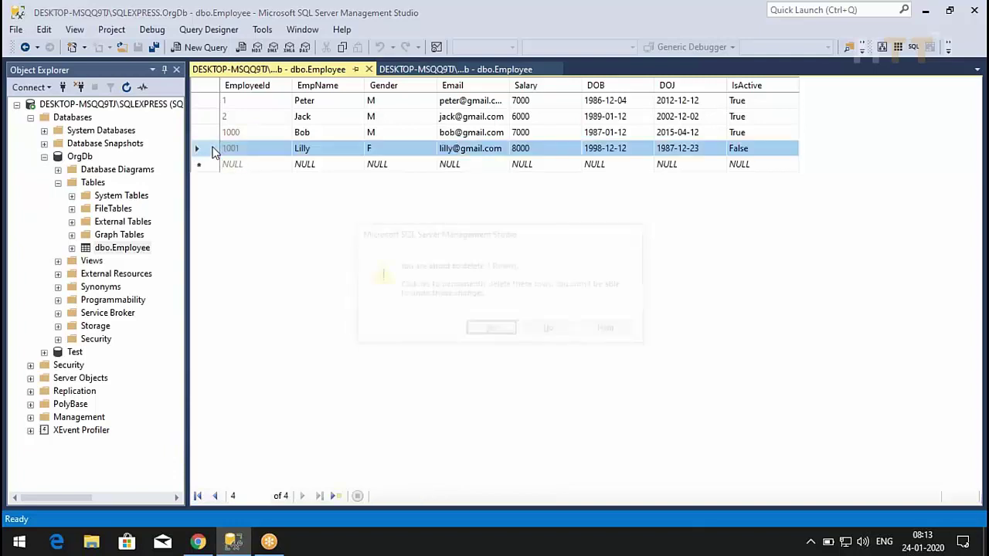
key("Return")
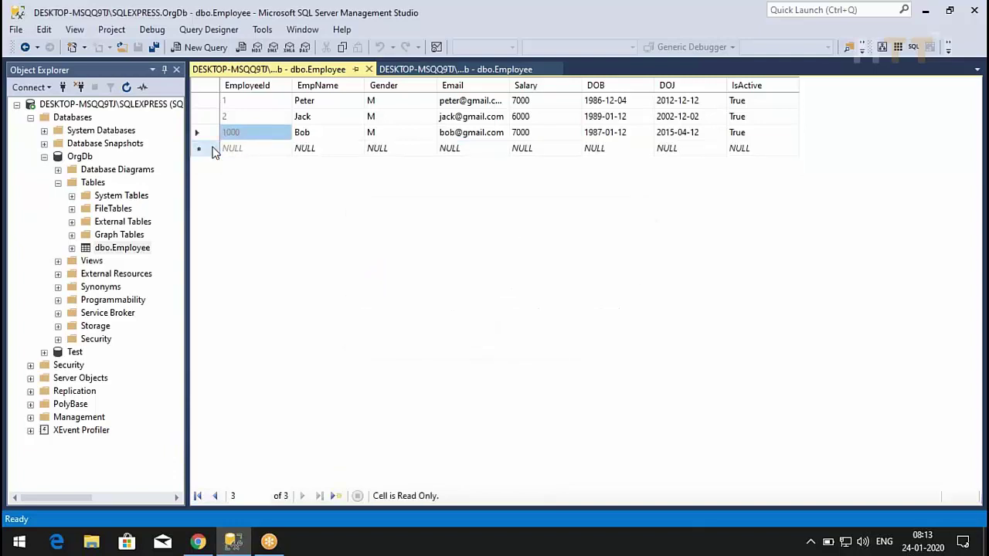
- Add a new male employee row with IsActive True, saved as EmployeeId 1002
left_click(305, 148)
type("Mark")
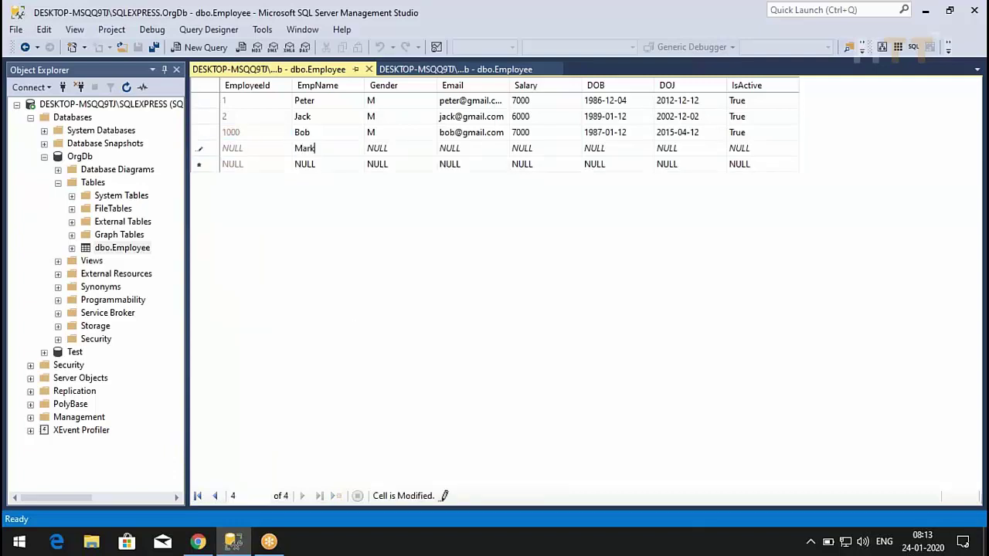
left_click(377, 148)
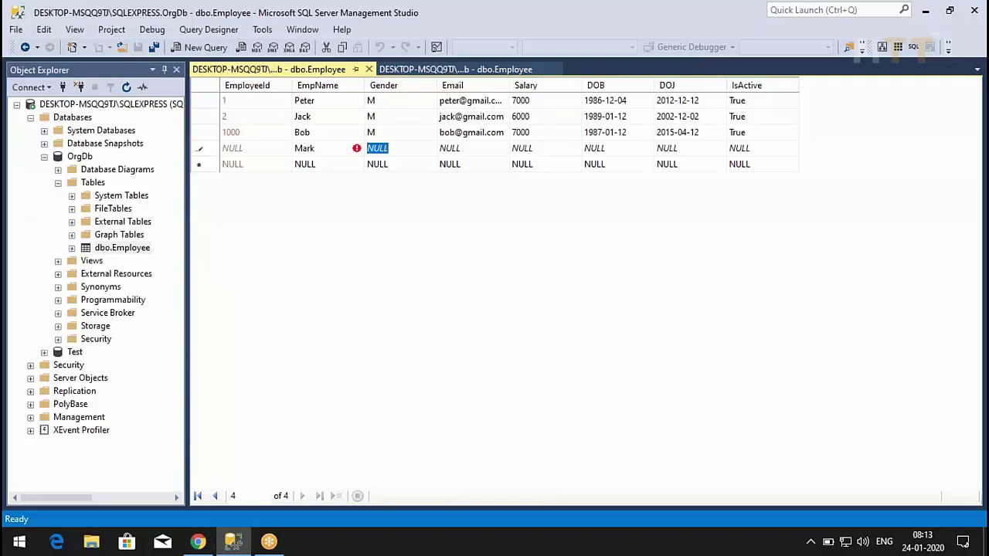
type("M")
key("Tab")
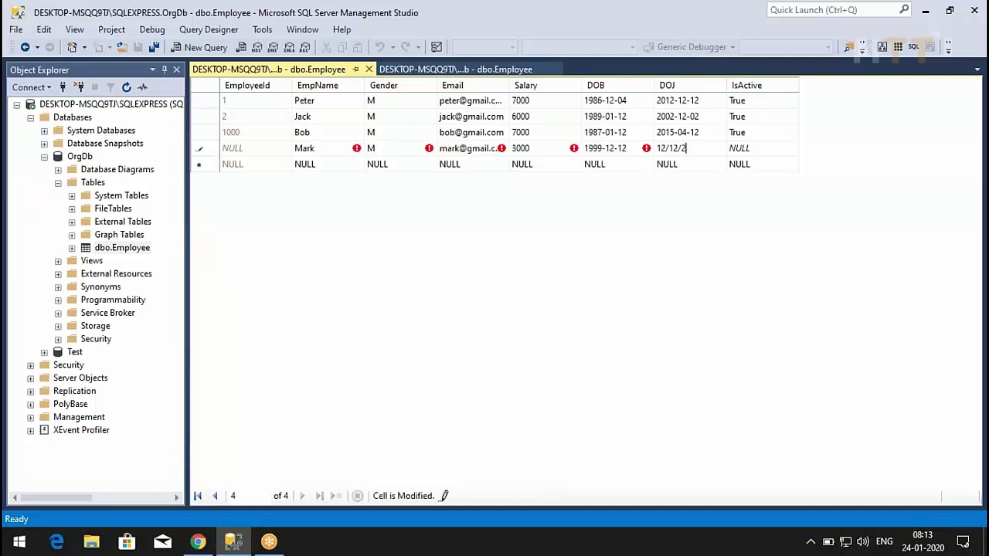
type("2009")
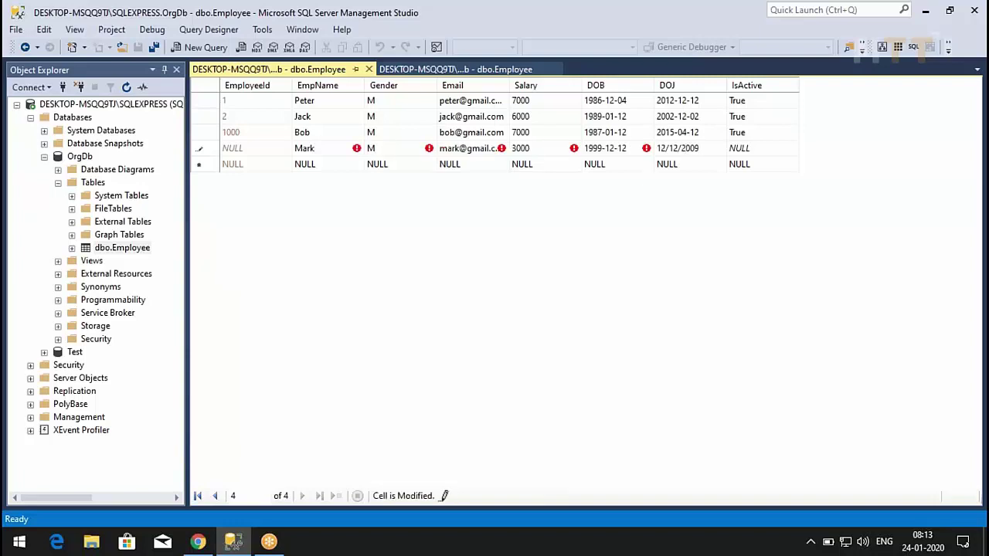
key("Tab")
type("True")
key("Tab")
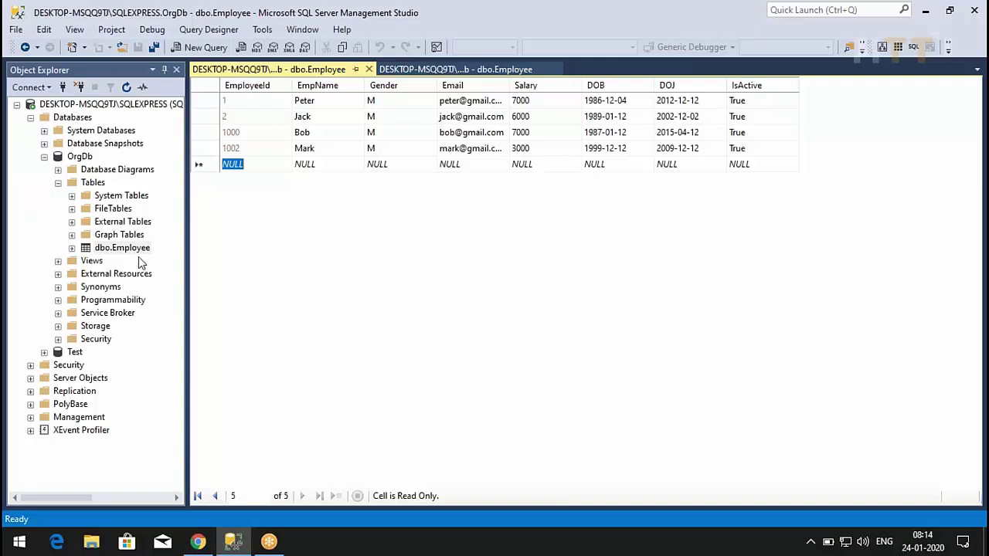
left_click(423, 69)
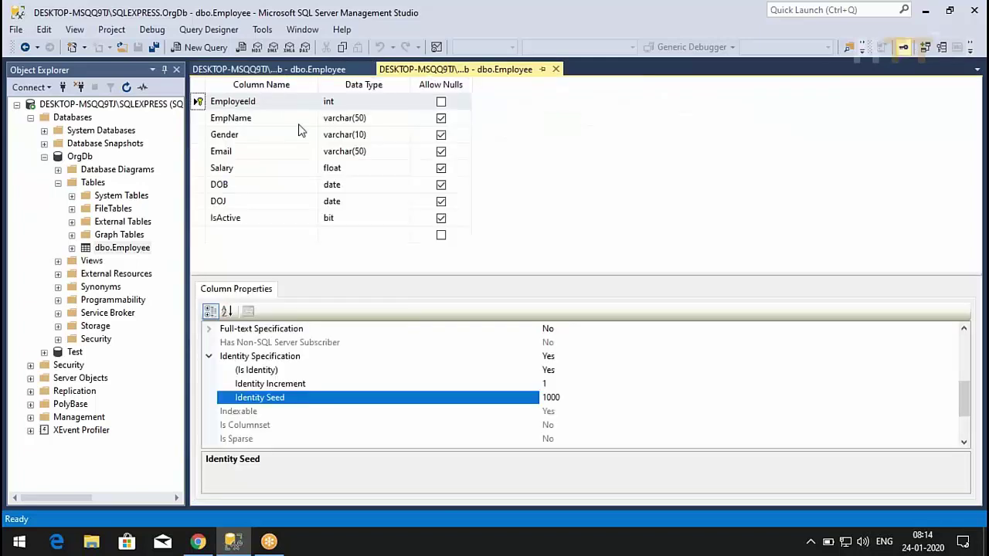
- From the Email column, add a new check constraint but cancel its empty expression
left_click(200, 153)
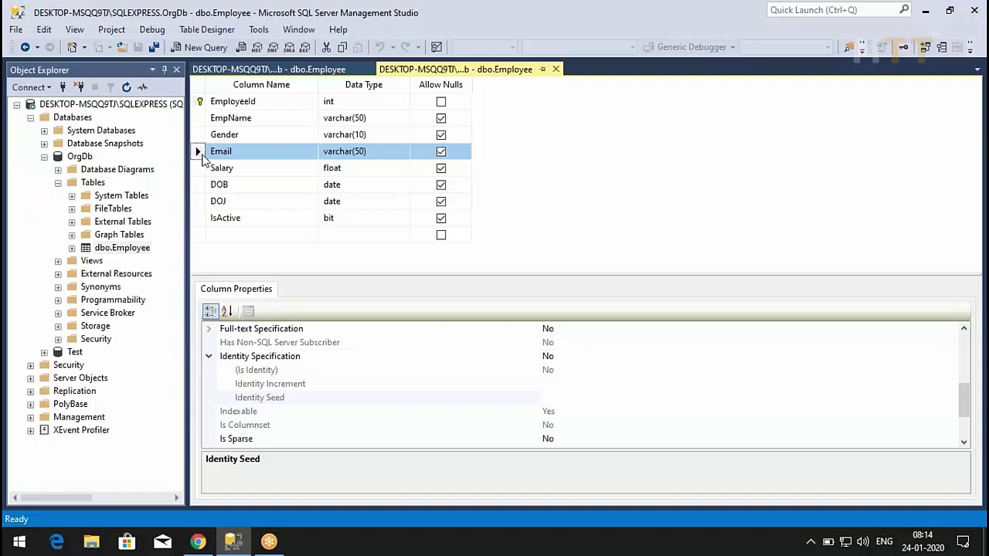
right_click(203, 157)
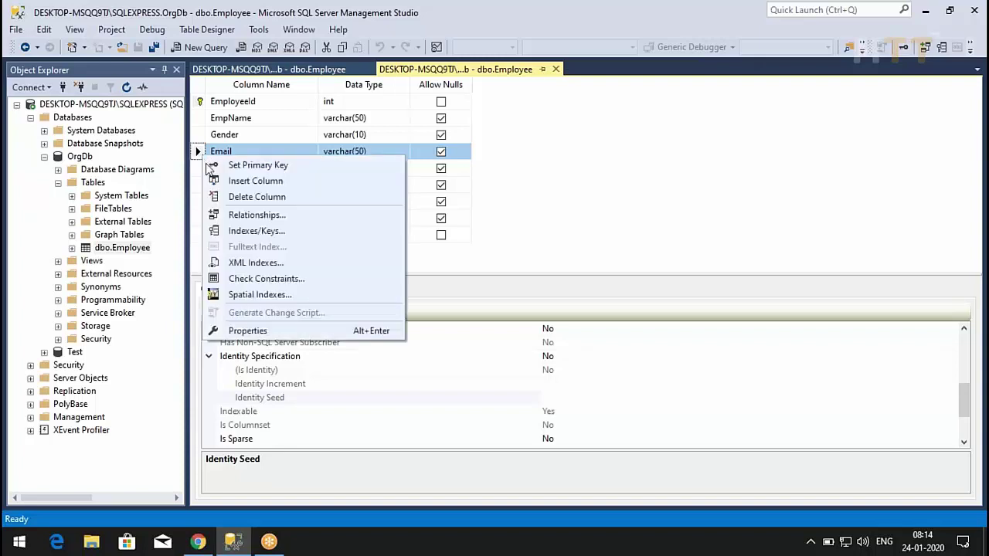
left_click(263, 280)
left_click(300, 387)
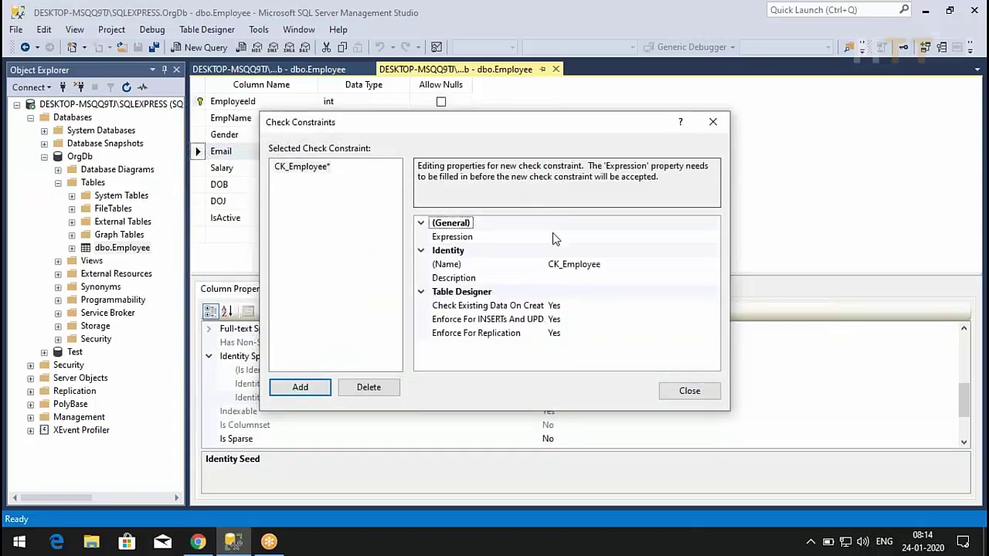
left_click(553, 237)
left_click(714, 238)
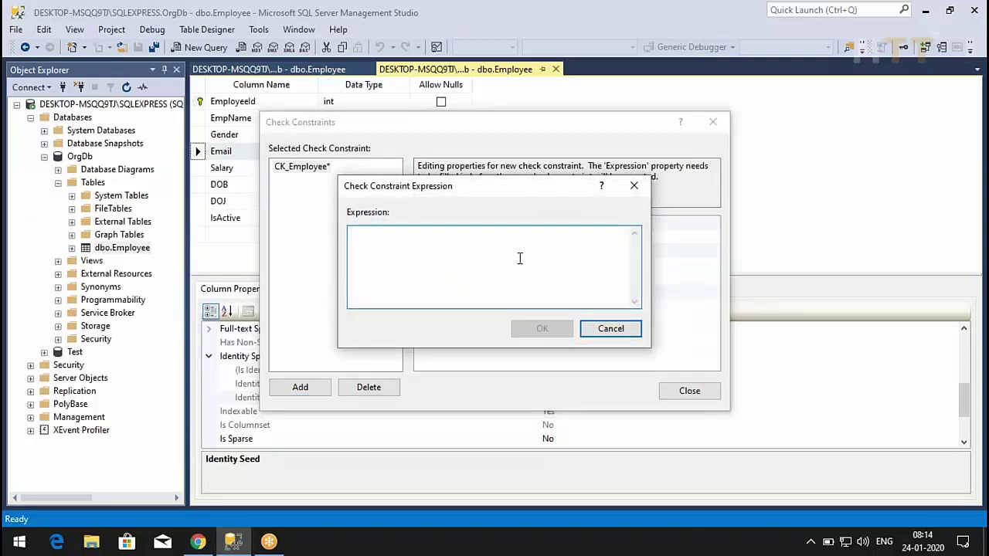
left_click(608, 330)
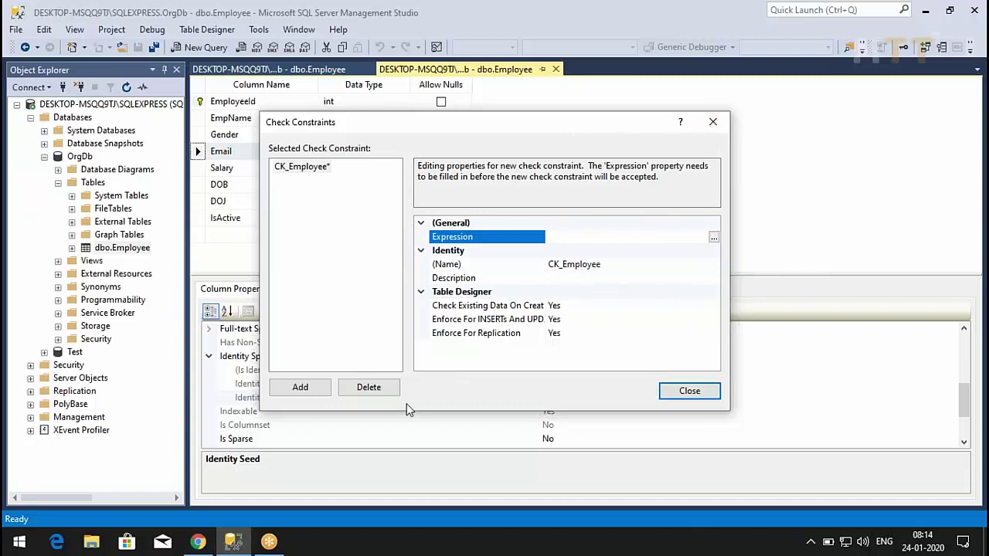
- Delete the blank CK_Employee constraint and close the Check Constraints dialog
left_click(294, 169)
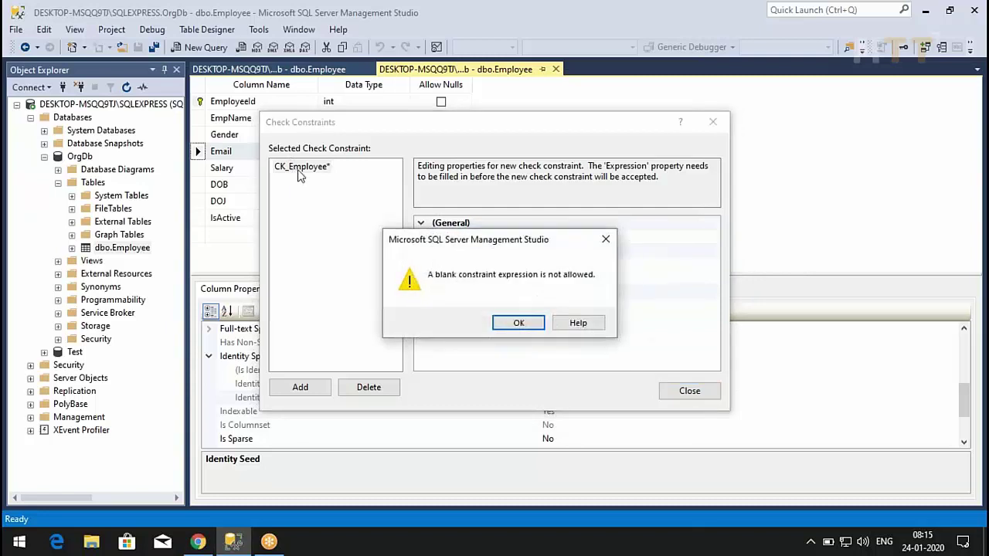
left_click(519, 323)
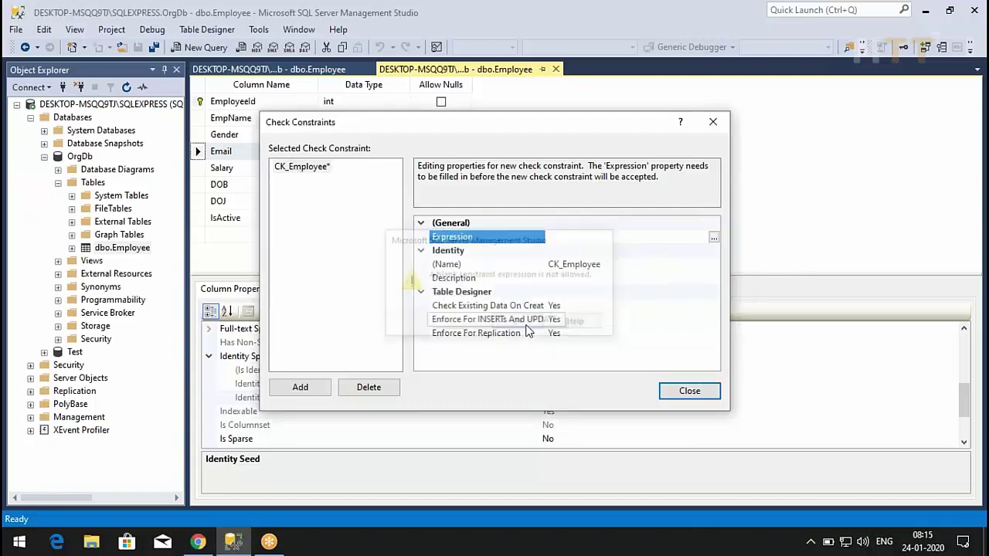
left_click(380, 388)
left_click(693, 391)
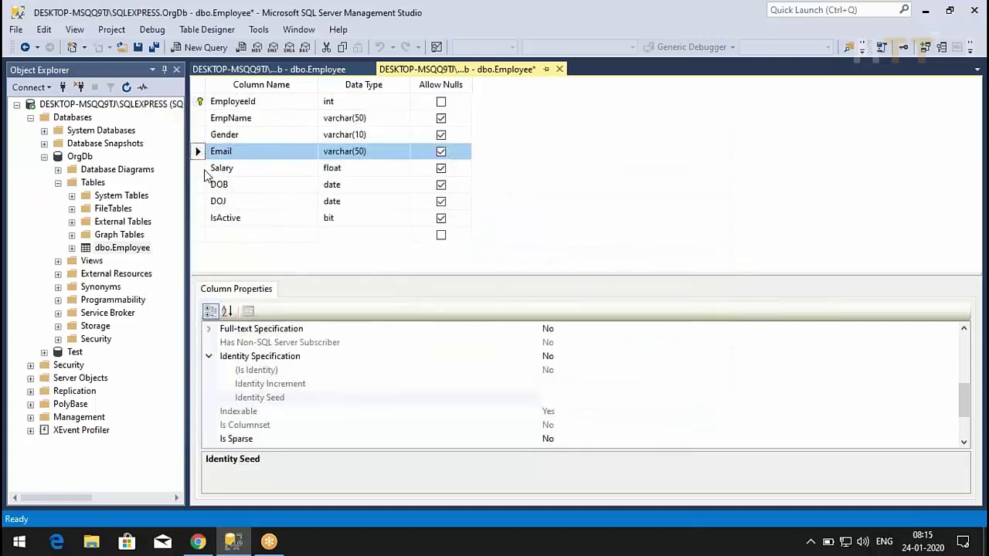
left_click(204, 170)
- Add check constraint CK_Employee with expression Salary>0 and save the table design
key("F8")
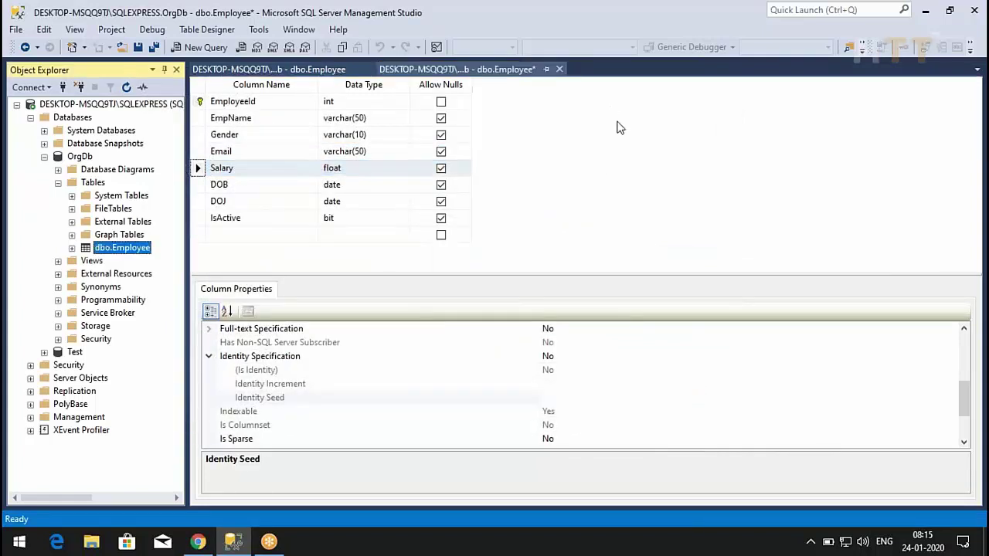
right_click(585, 179)
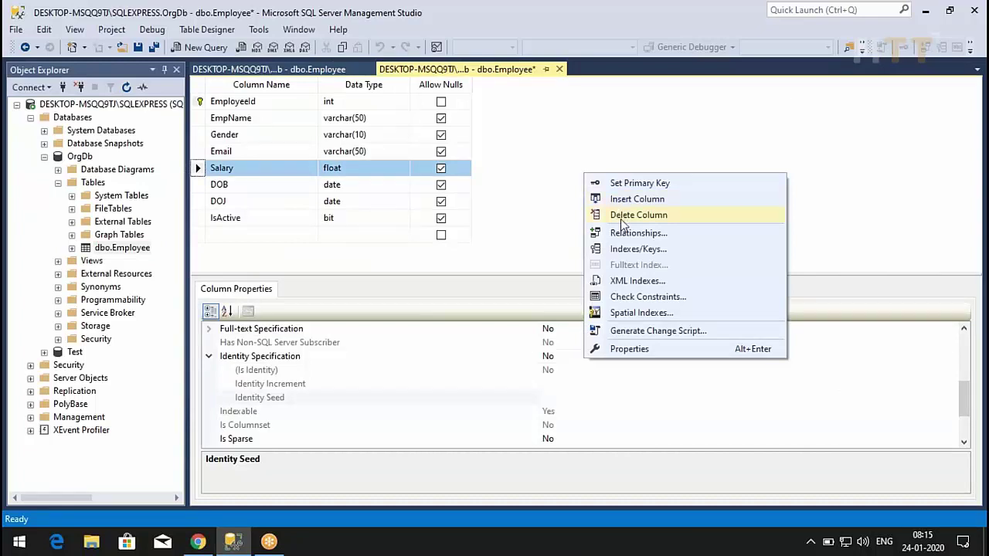
left_click(627, 298)
left_click(301, 386)
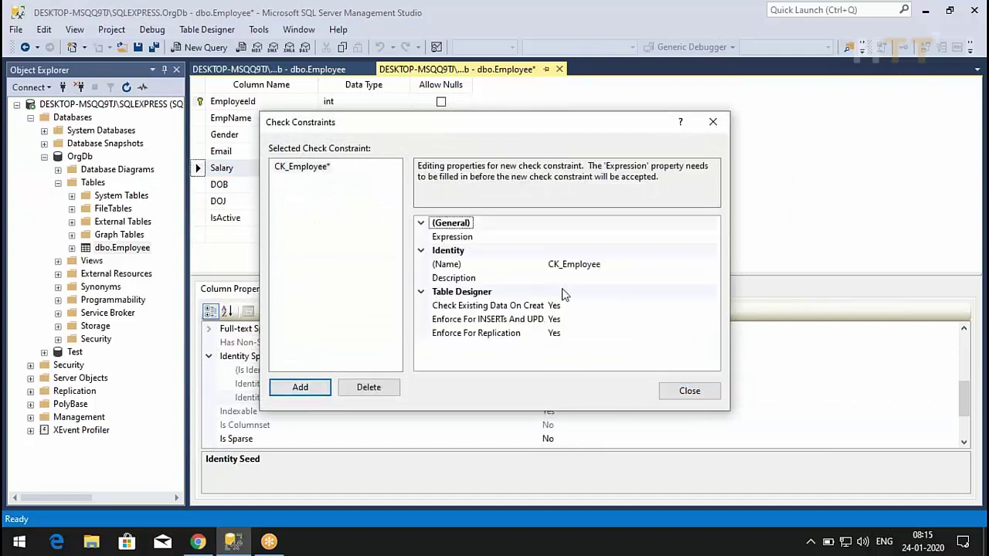
left_click(707, 235)
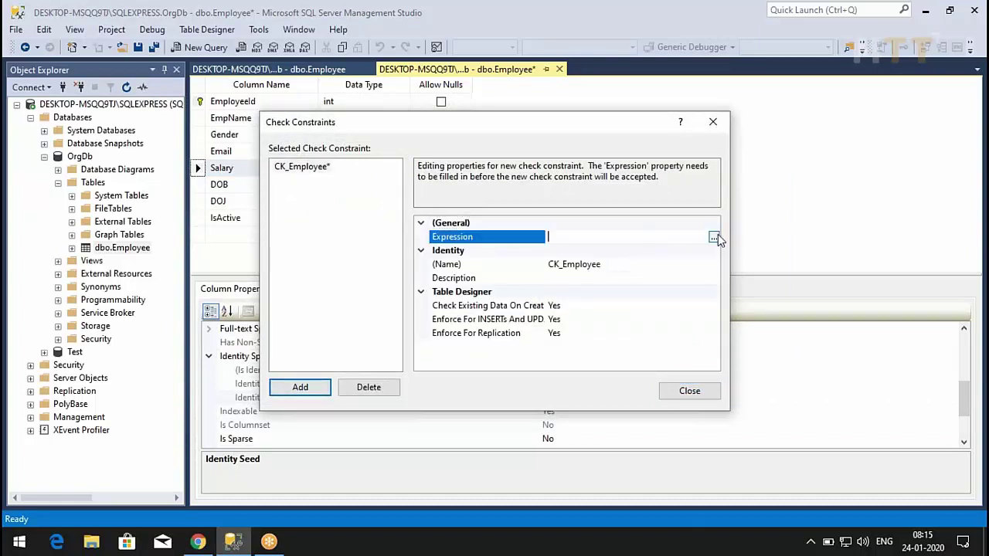
left_click(715, 237)
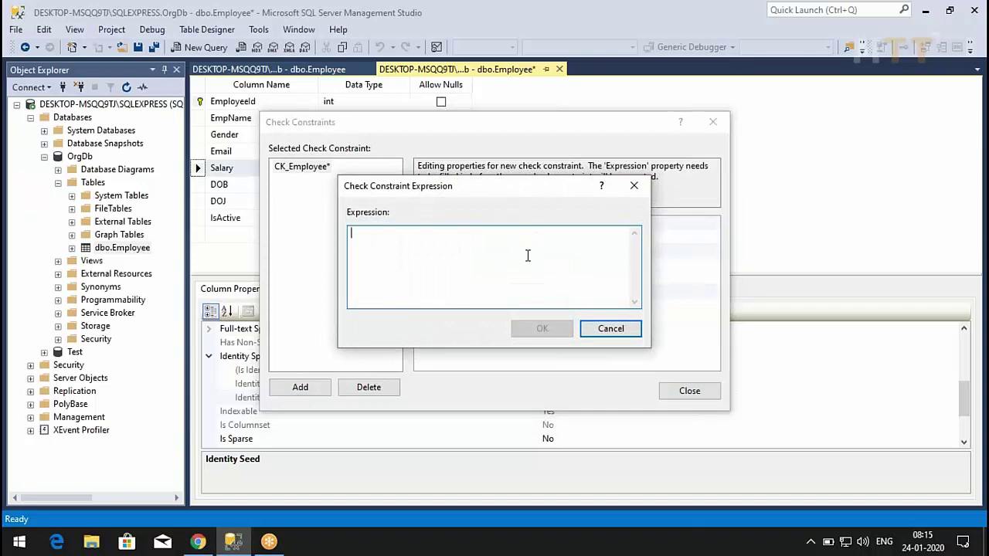
type("Sala")
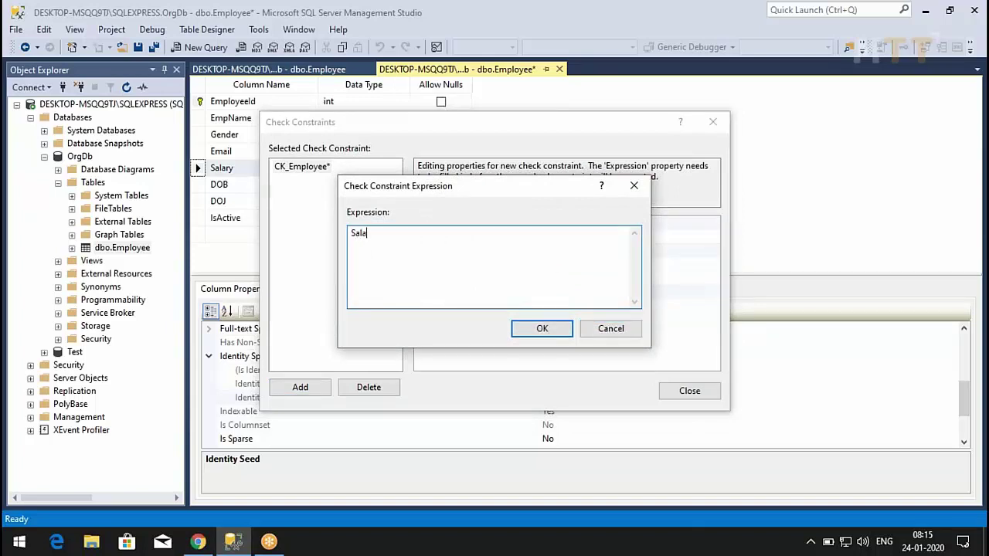
type("ry>0")
left_click(533, 329)
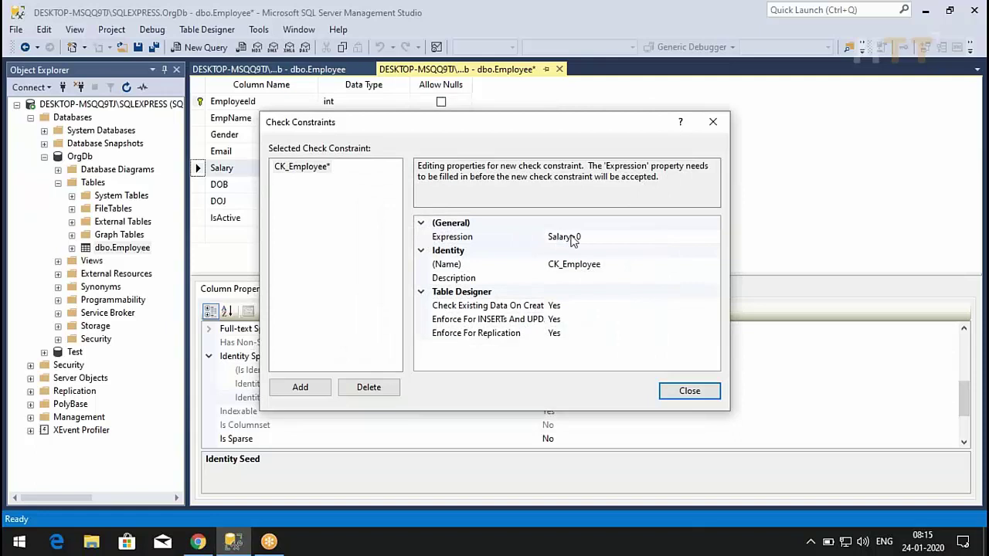
left_click(674, 396)
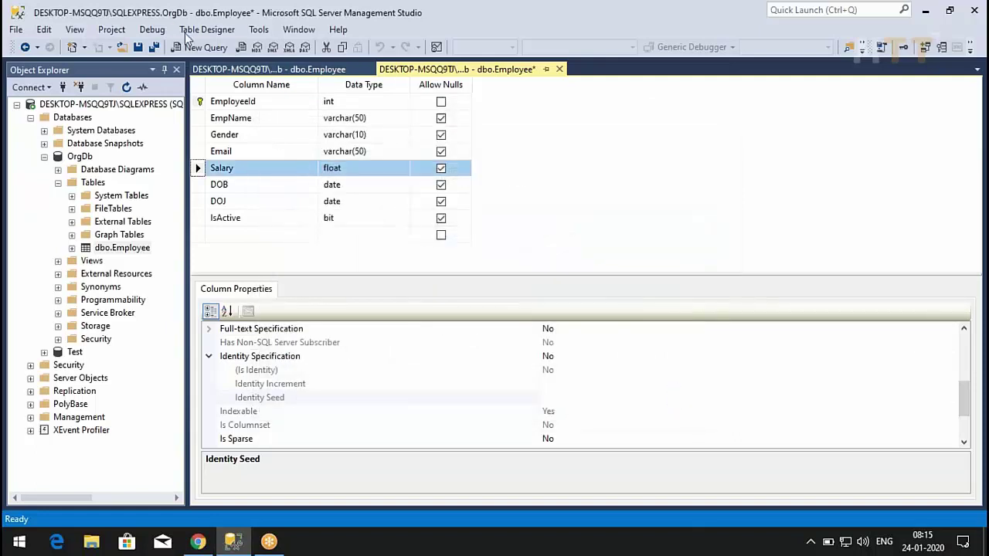
left_click(140, 48)
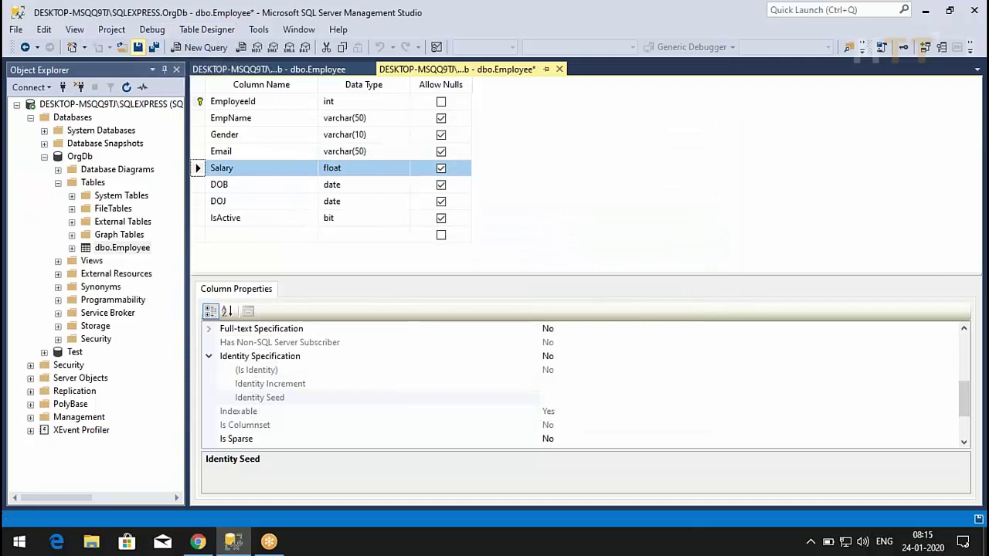
- Reload the Employee rows and enter -9000 as EmployeeId 1000's salary to test the constraint
left_click(224, 69)
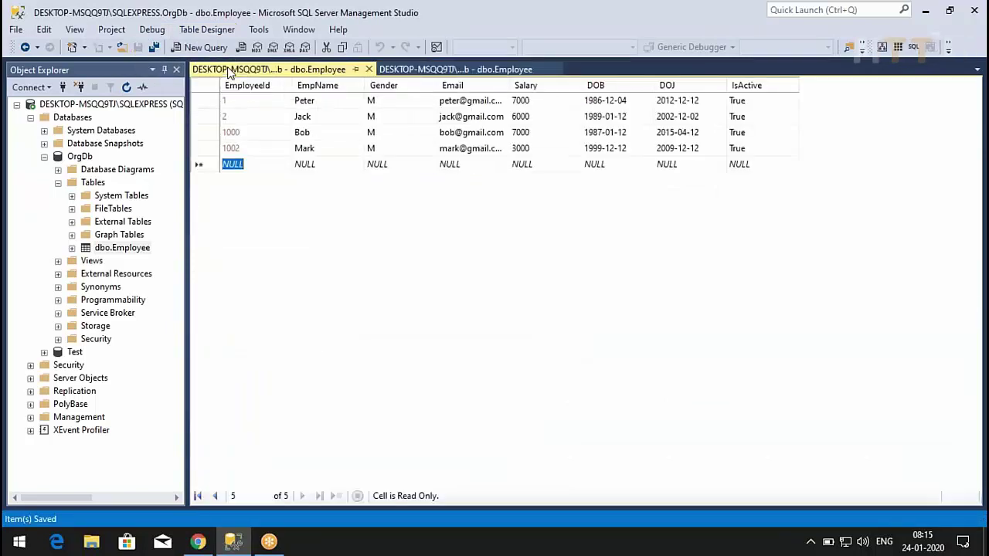
right_click(314, 283)
left_click(350, 294)
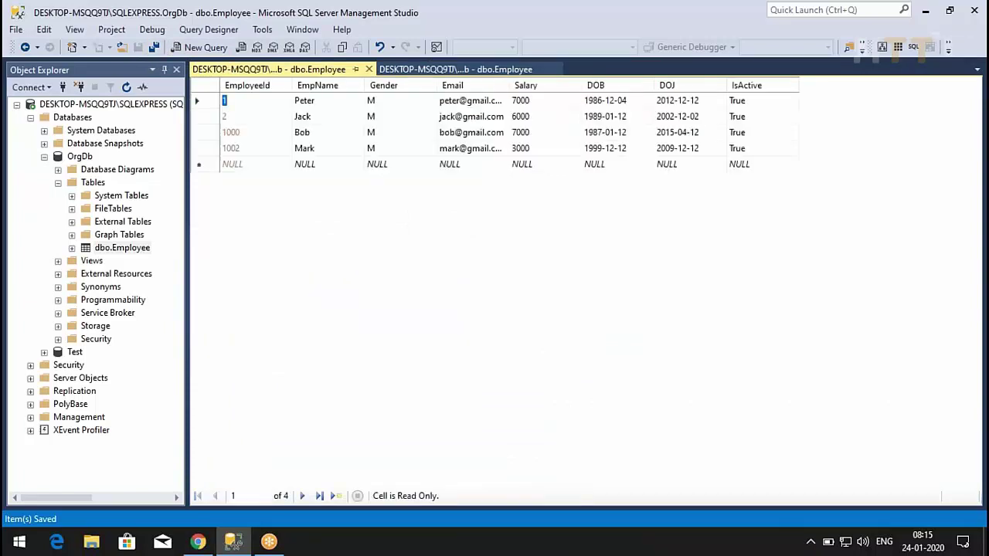
left_click(520, 132)
type("-9000")
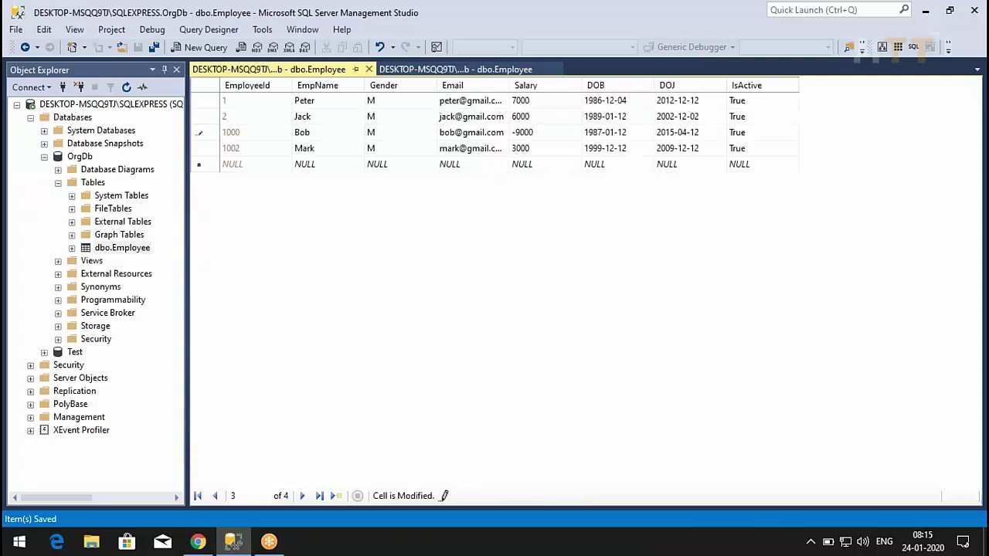
key("Tab")
key("Tab")
key("Tab")
key("Tab")
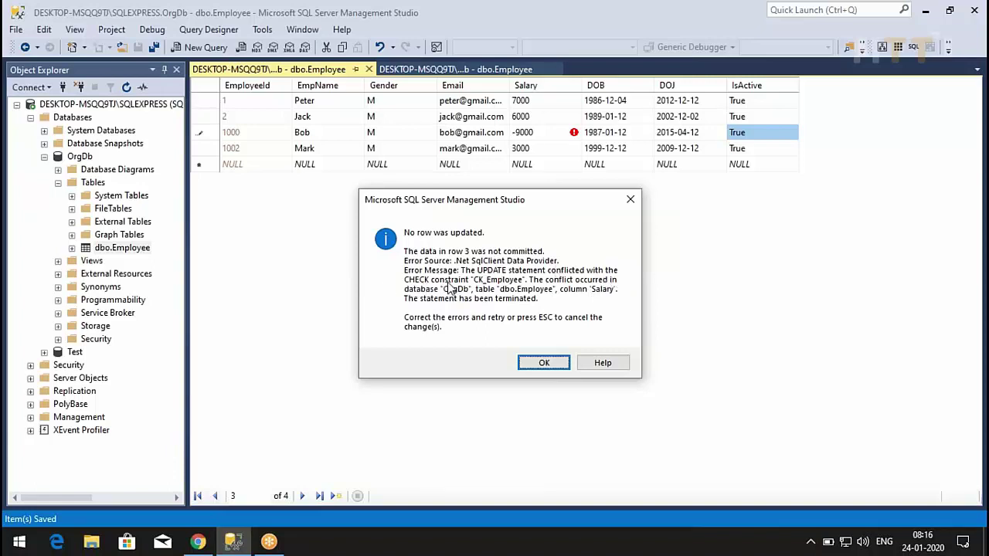
- Dismiss the CHECK error and fix EmployeeId 1000's salary to 9000 by removing the minus sign
left_click(562, 363)
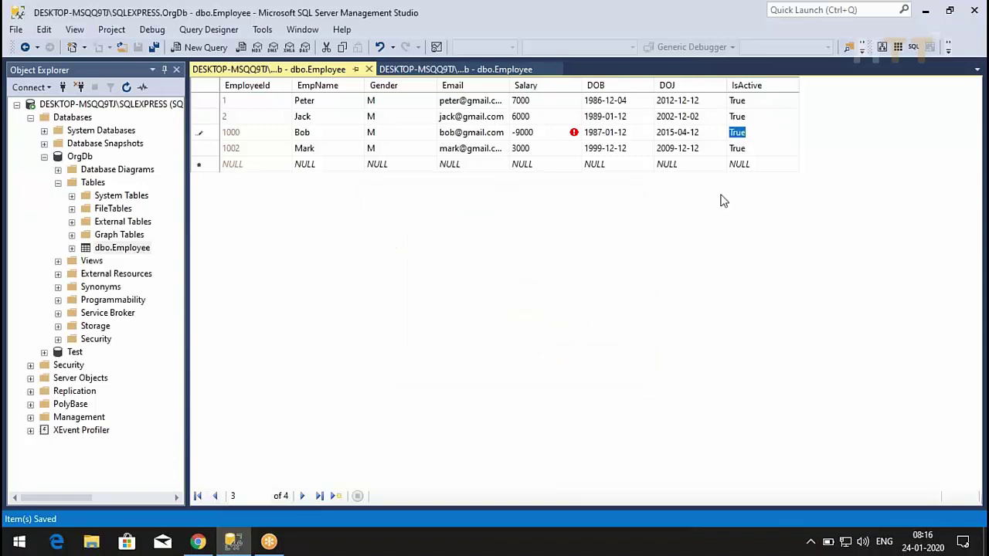
left_click(525, 132)
left_click(472, 133)
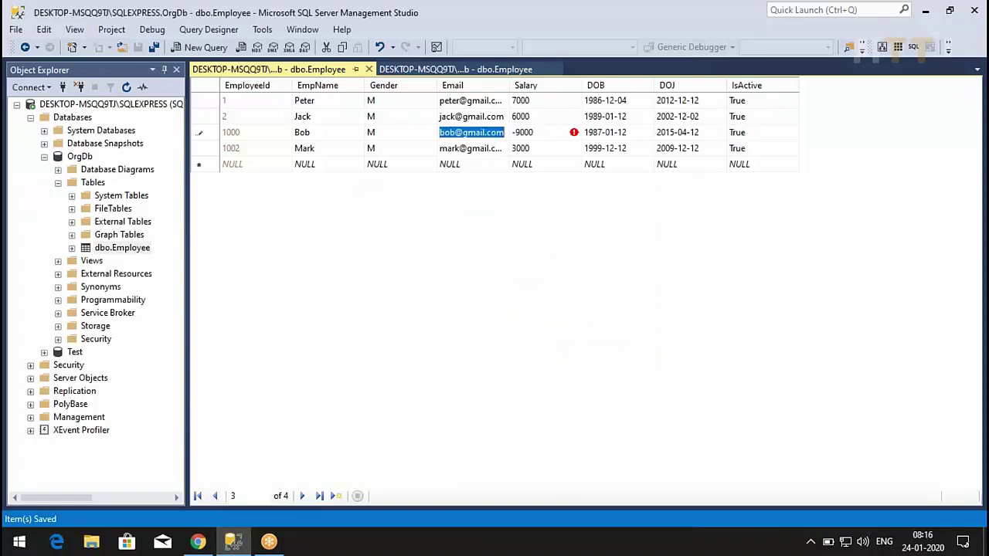
left_click(522, 132)
left_click(517, 132)
key("BackSpace")
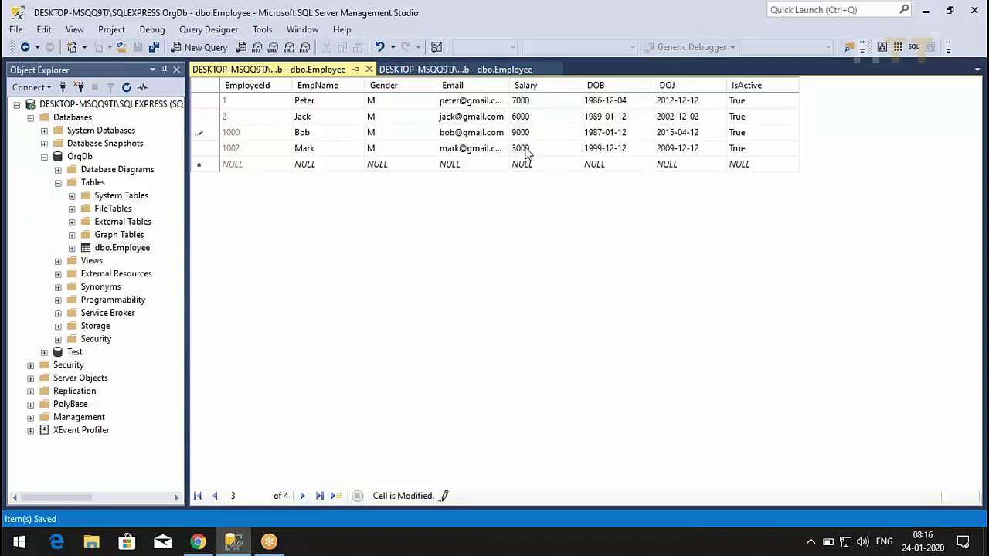
left_click(529, 164)
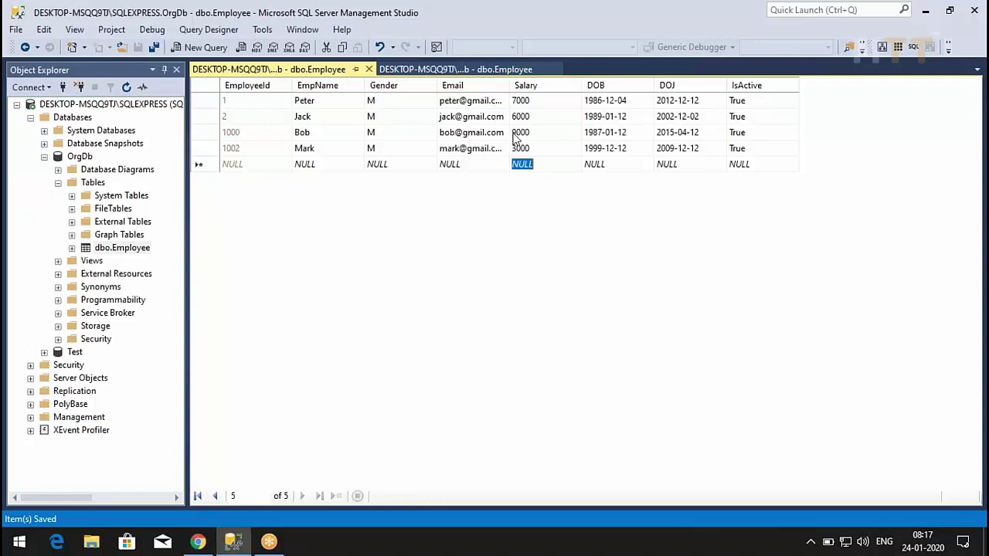
left_click(446, 70)
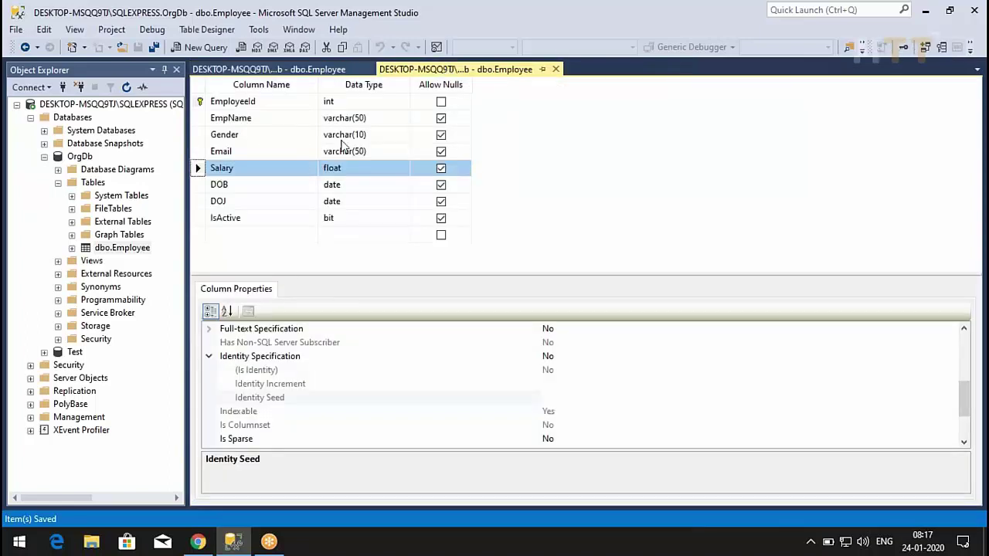
- Give the IsActive column a Default Value or Binding of 1 and save the design
left_click(196, 218)
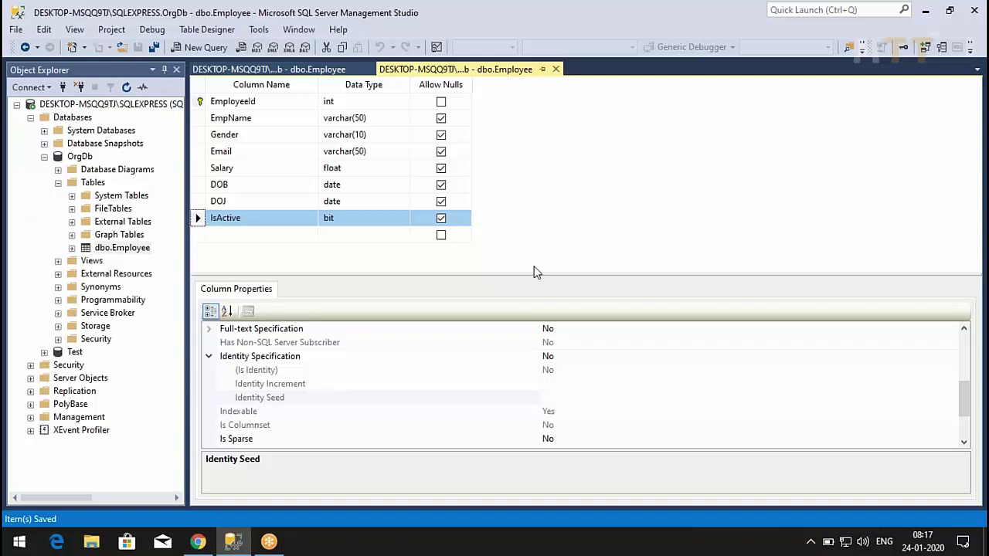
left_click(964, 355)
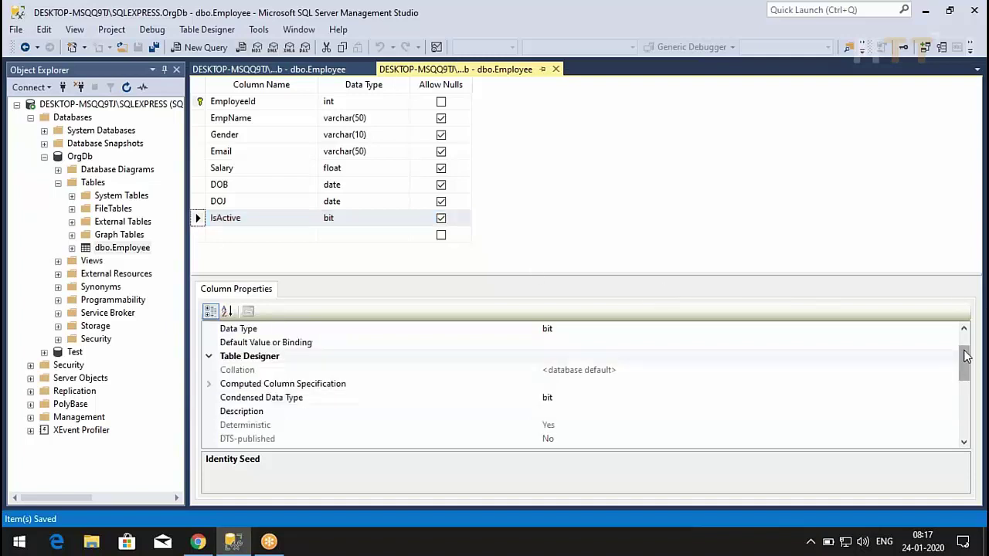
left_click_drag(965, 351, 966, 347)
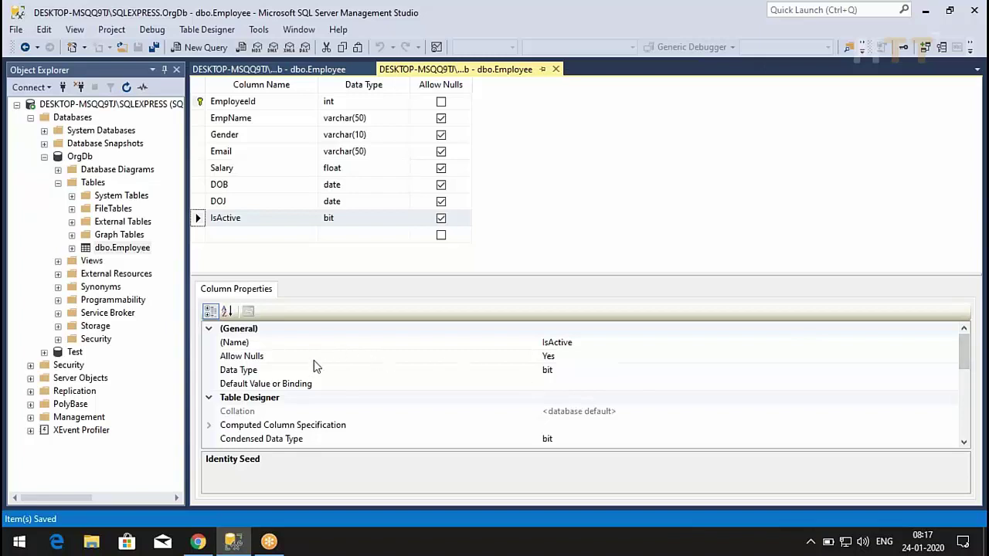
left_click(315, 384)
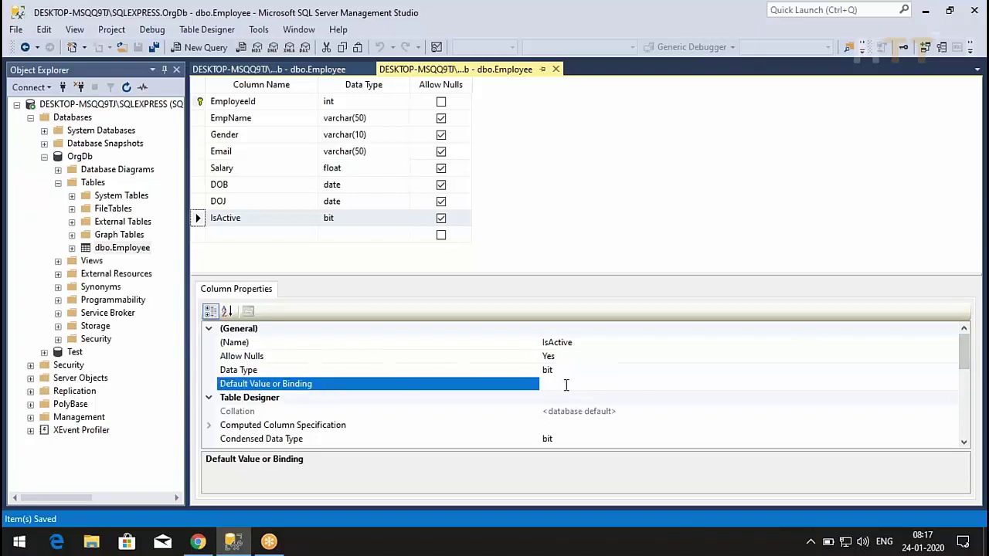
type("1")
key("Return")
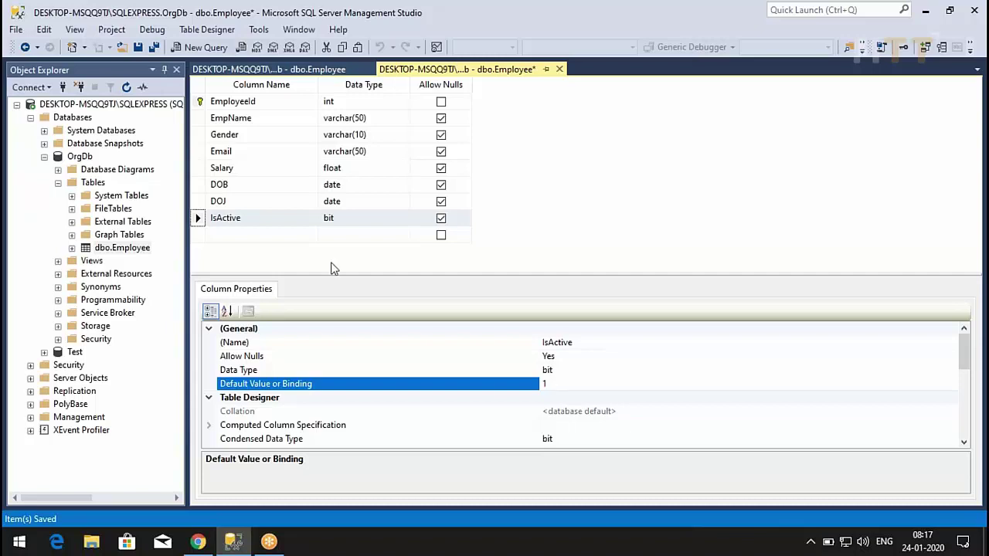
left_click(138, 47)
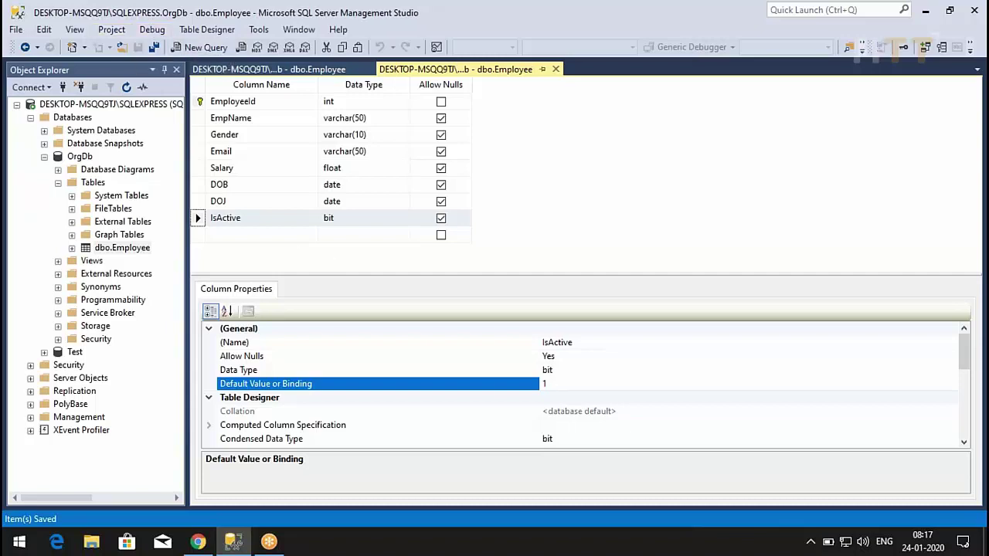
left_click(223, 71)
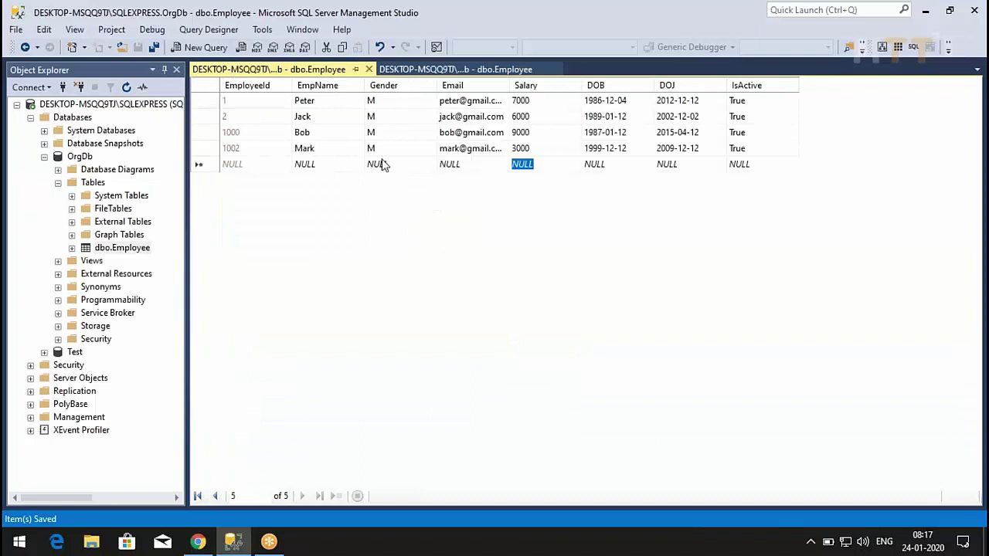
- In the empty grid row, enter the new employee's name, gender F and e-mail address
left_click(307, 171)
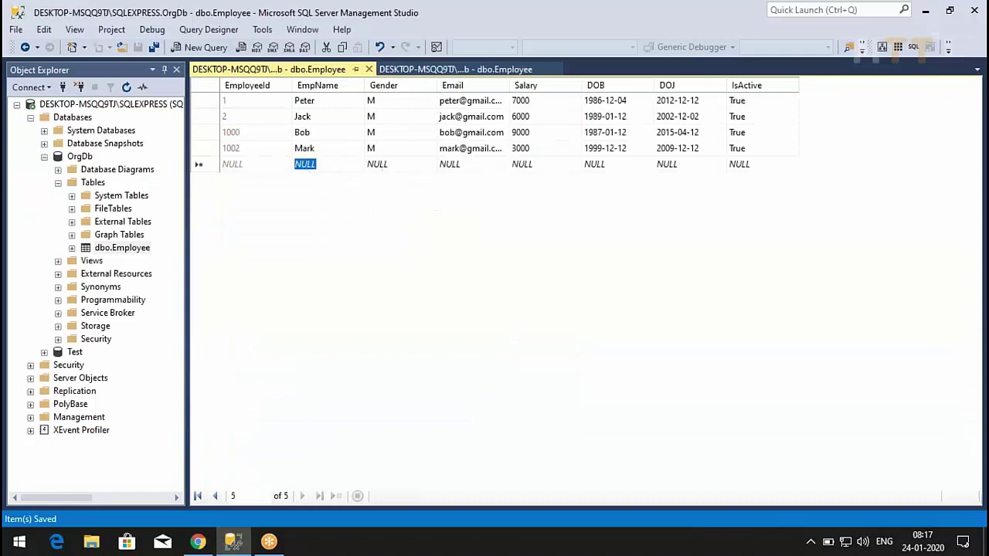
type("Lilly")
key("Tab")
type("F")
key("Tab")
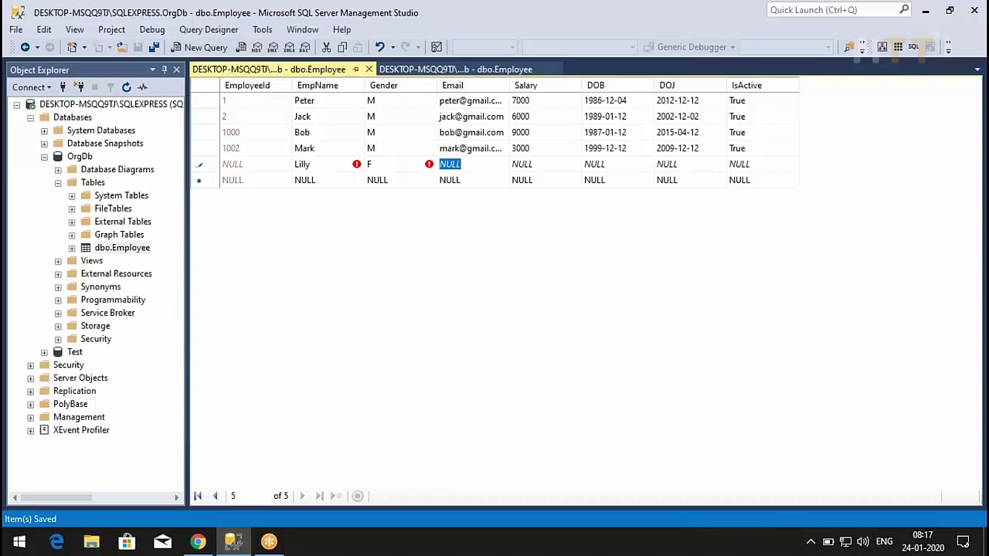
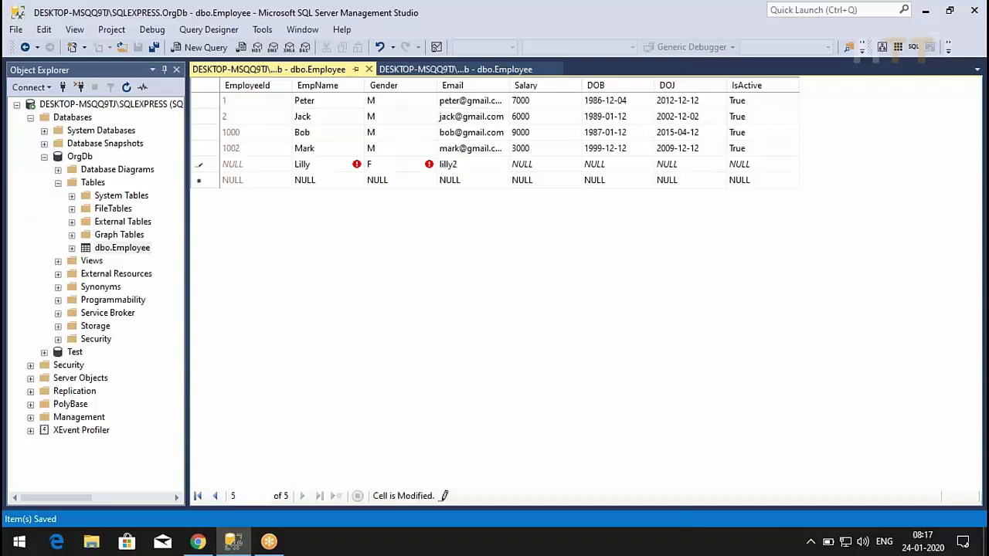
- Fill in salary 7000, birth date 12/12/1989 and joining date 12/12/1999, leaving IsActive empty, and commit
key("Tab")
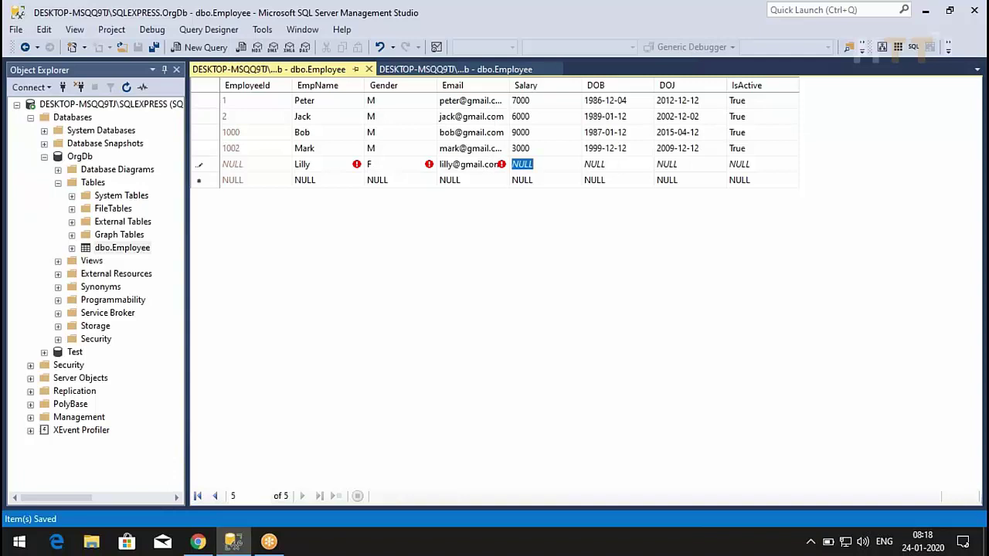
type("7000")
key("Tab")
type("12/12/")
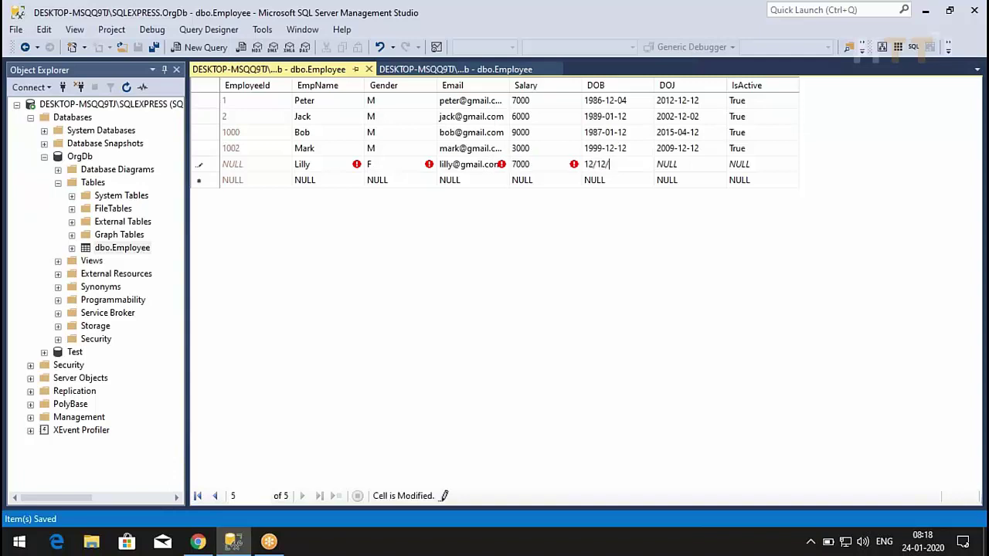
type("1989")
key("Tab")
type("12/12/1999")
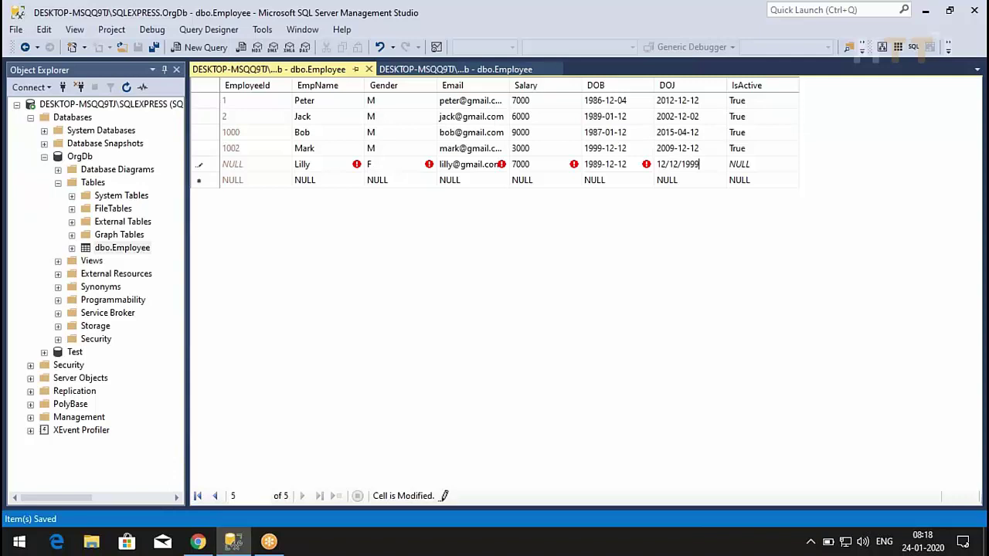
key("Tab")
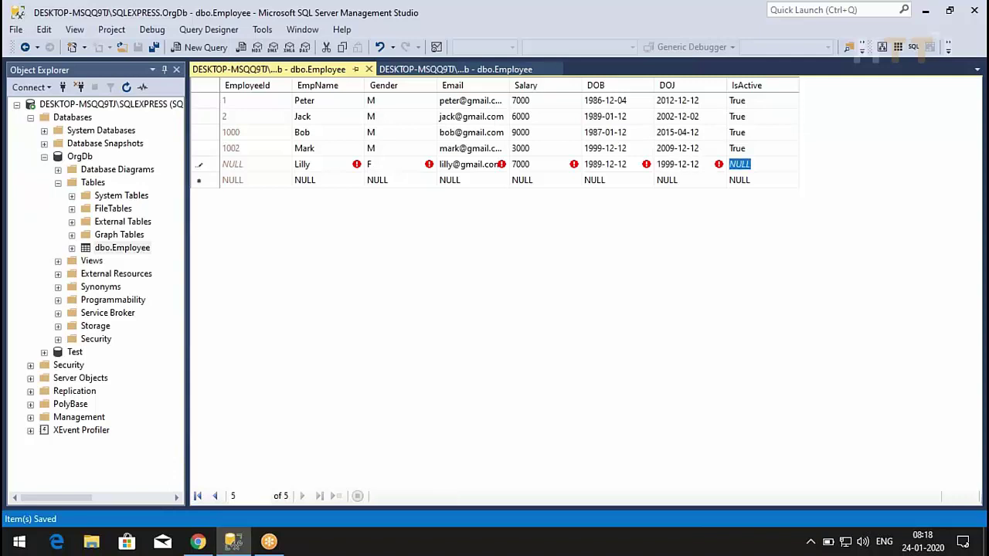
key("Tab")
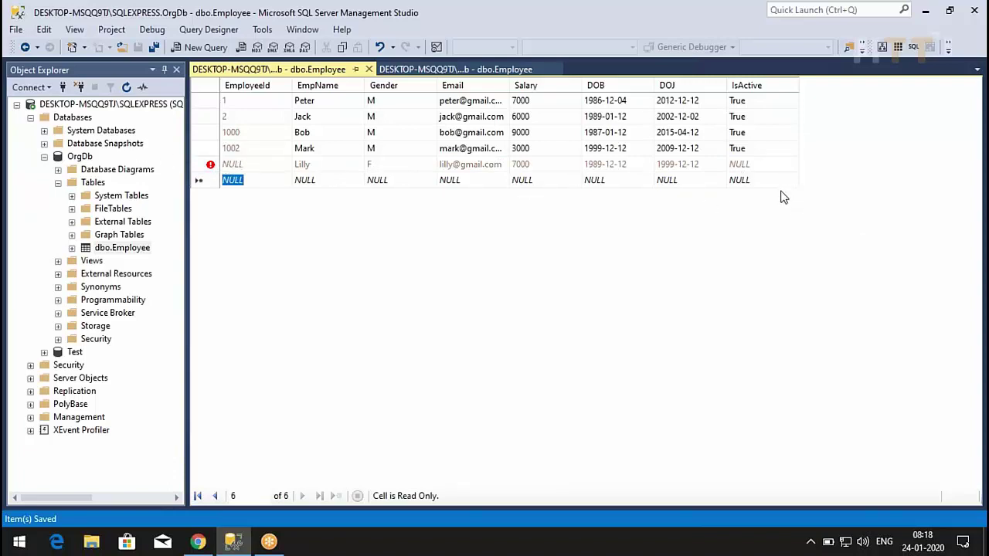
- Re-run the query to show the row saved as EmployeeId 1003, and check IsActive's ((1)) default in design view
right_click(302, 261)
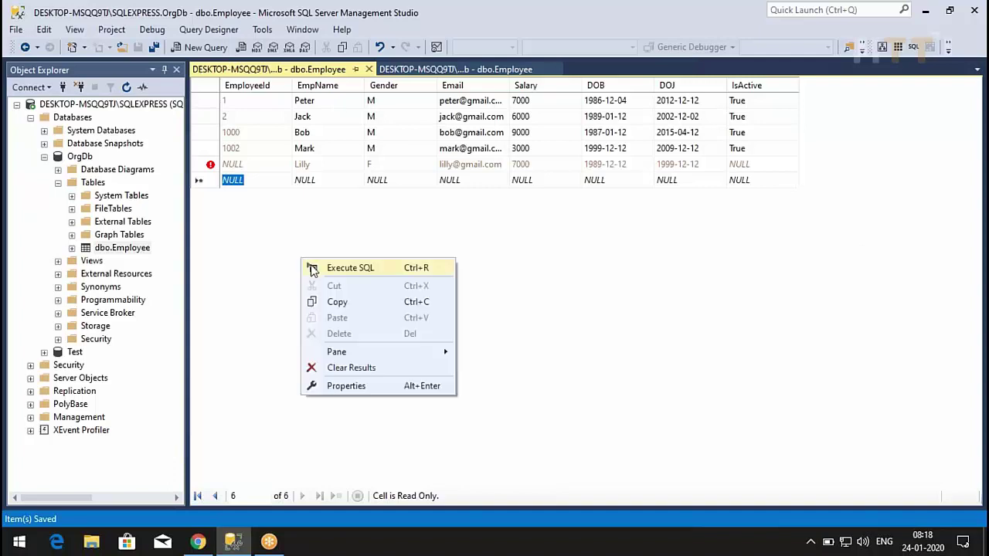
left_click(313, 267)
left_click(231, 164)
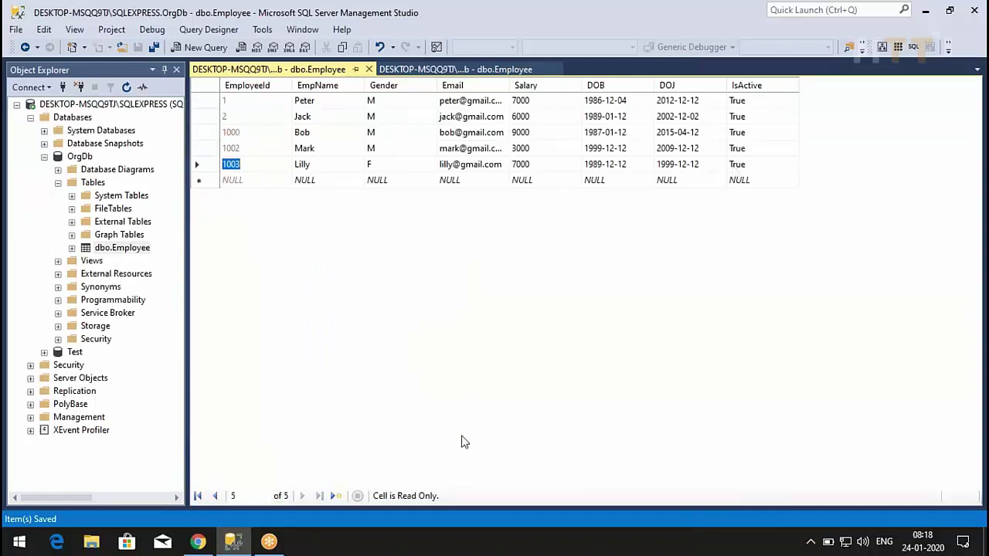
left_click(478, 70)
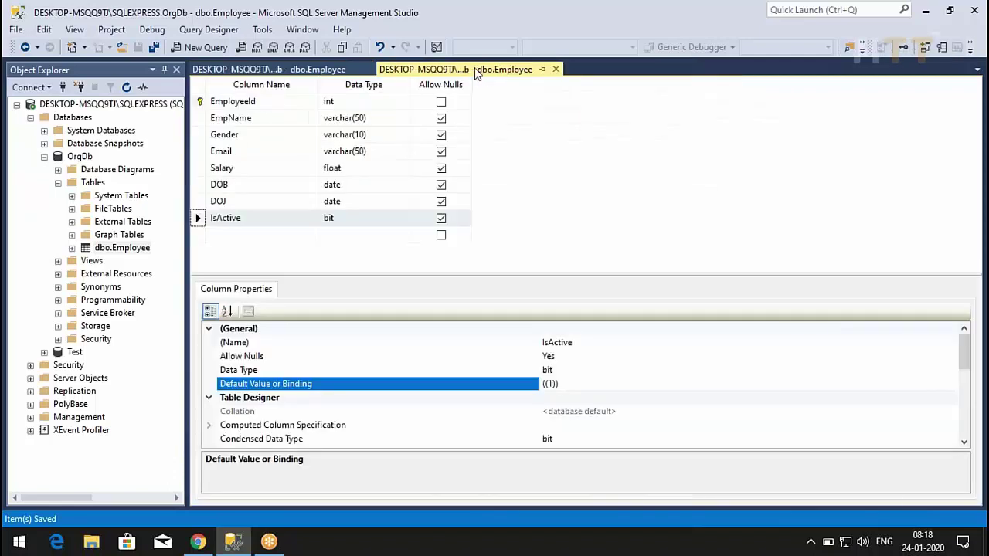
left_click(321, 69)
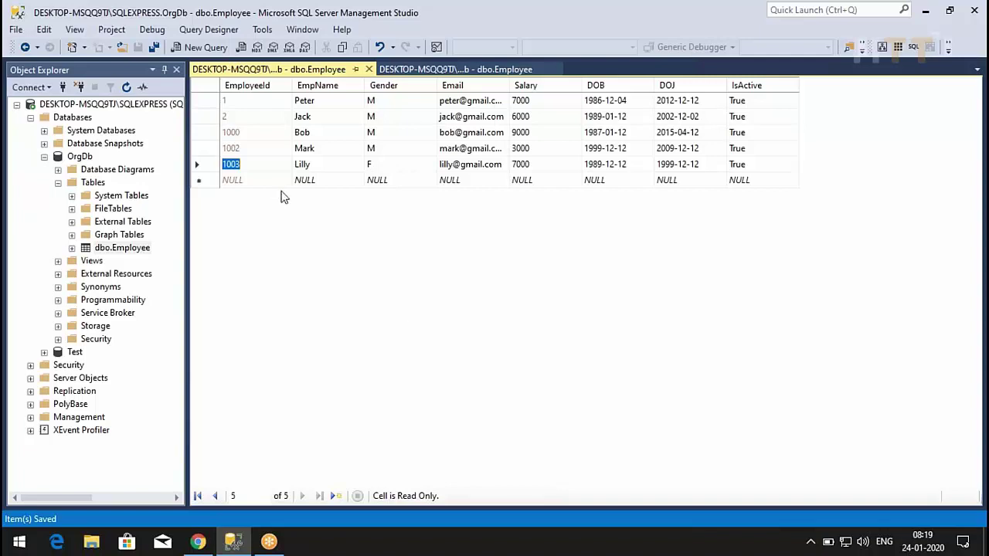
- Open a New Query window on OrgDb, confirm OrgDb as its database, then switch to the slide deck
left_click(75, 158)
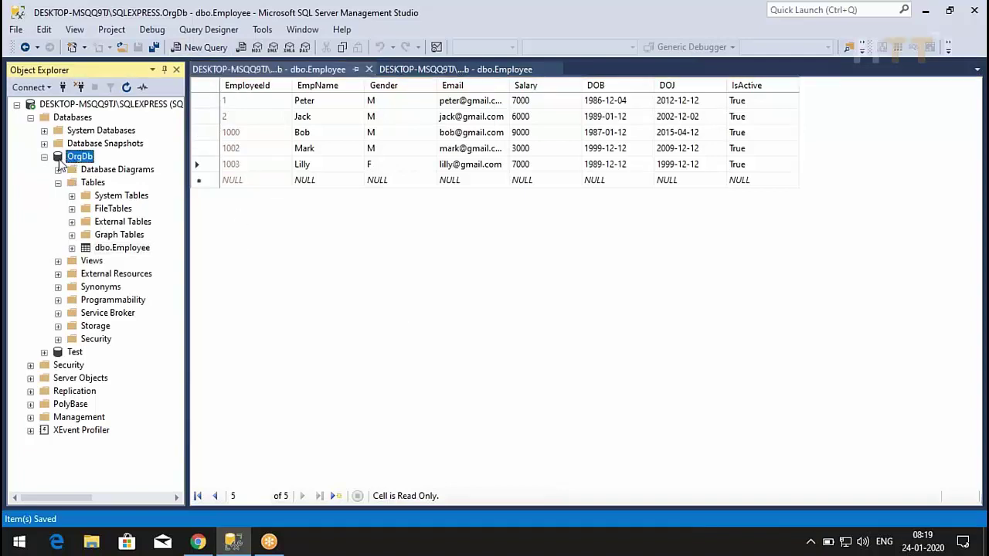
right_click(61, 162)
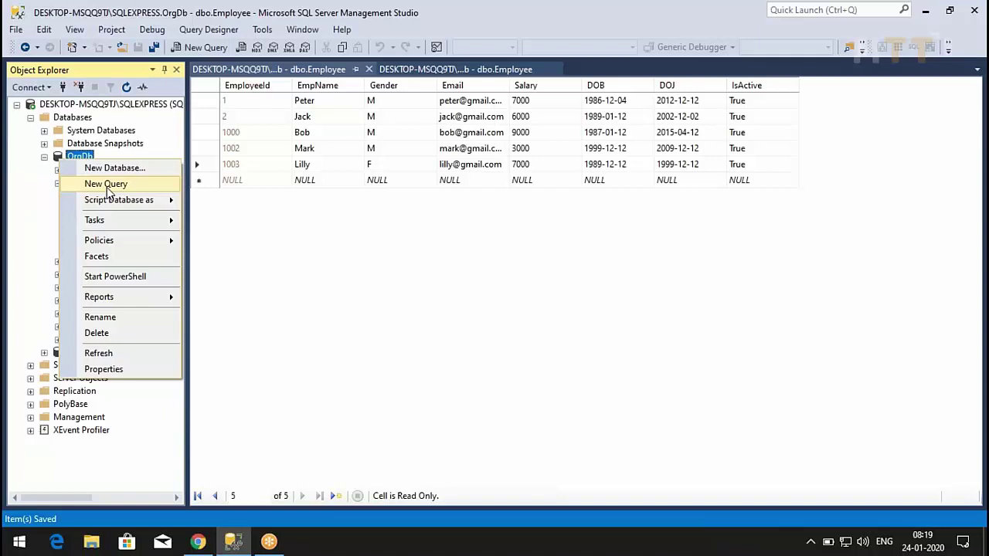
left_click(282, 224)
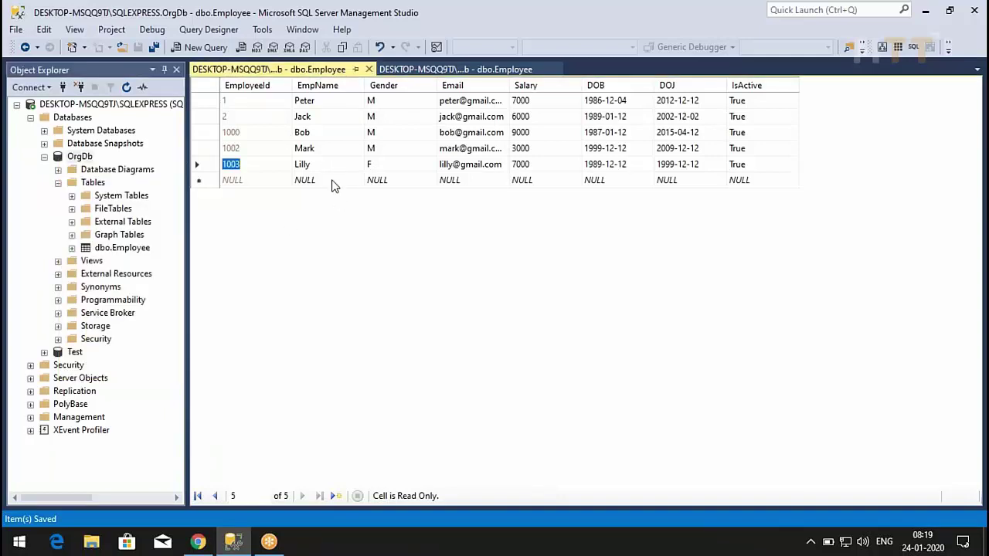
right_click(81, 157)
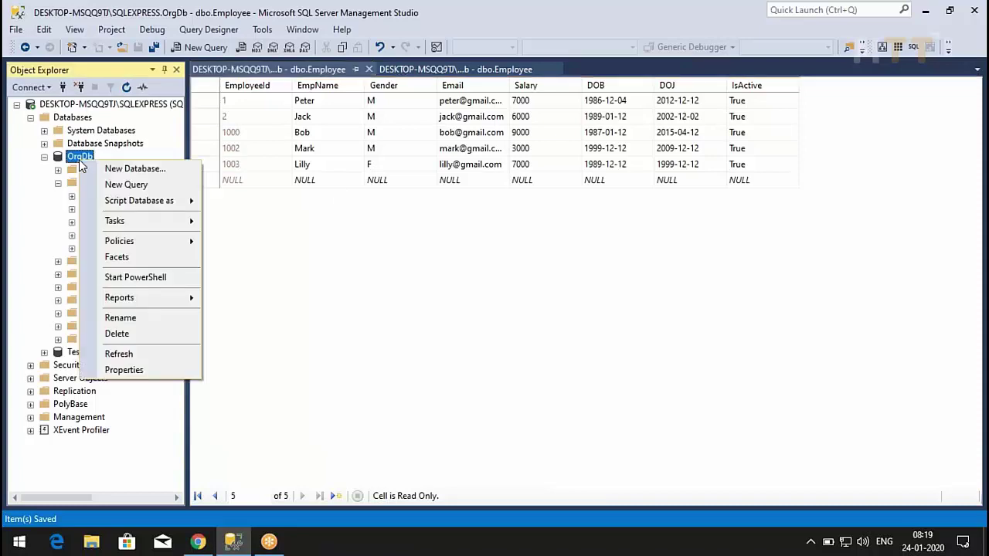
left_click(123, 184)
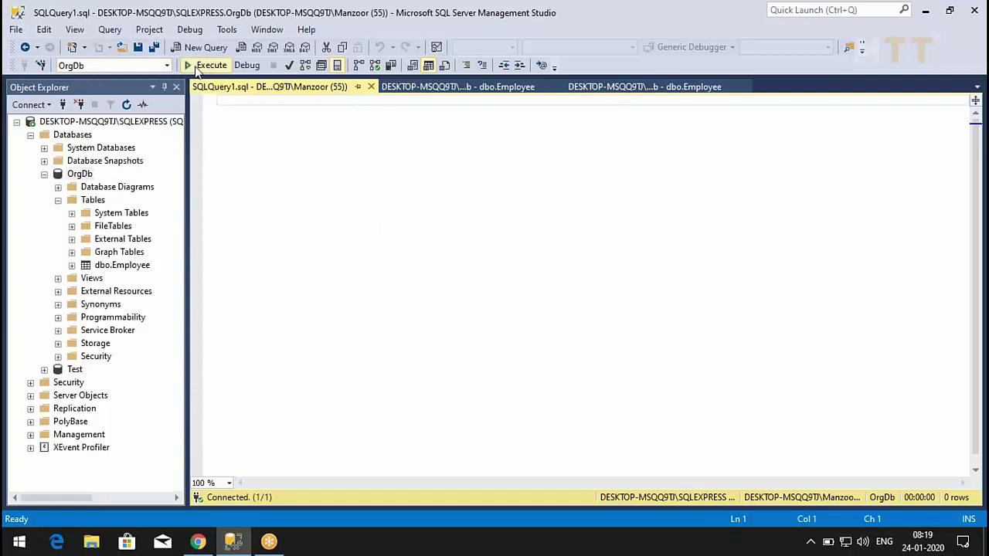
left_click(167, 66)
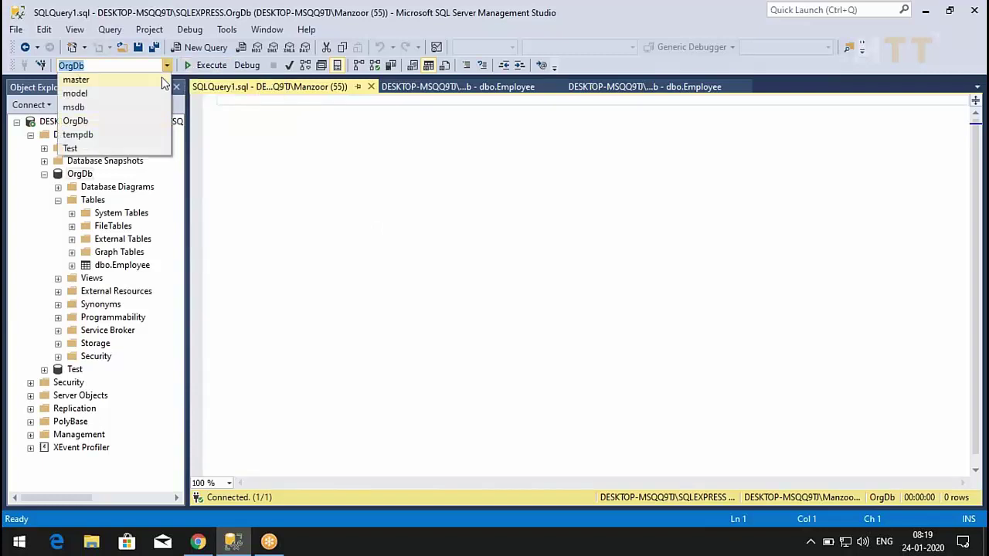
left_click(145, 123)
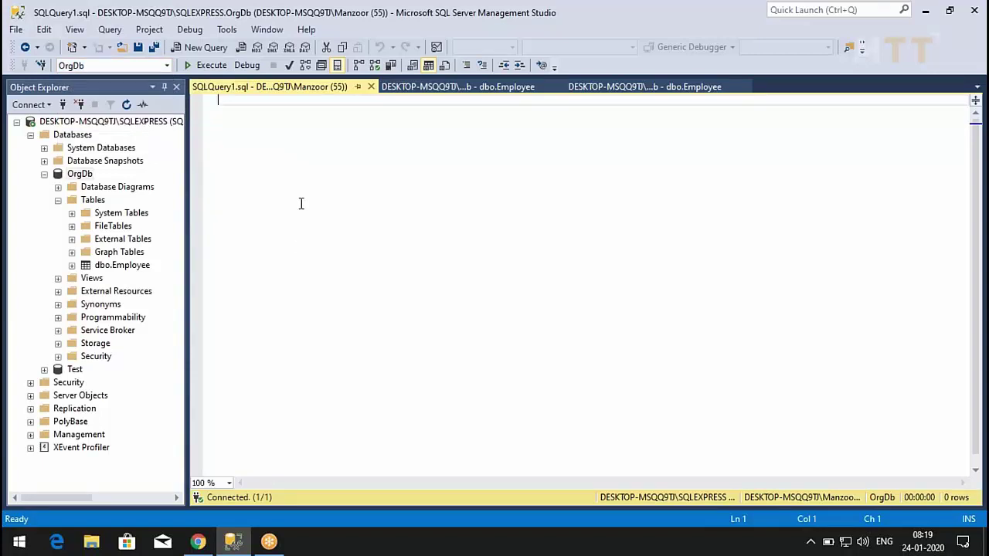
left_click(197, 543)
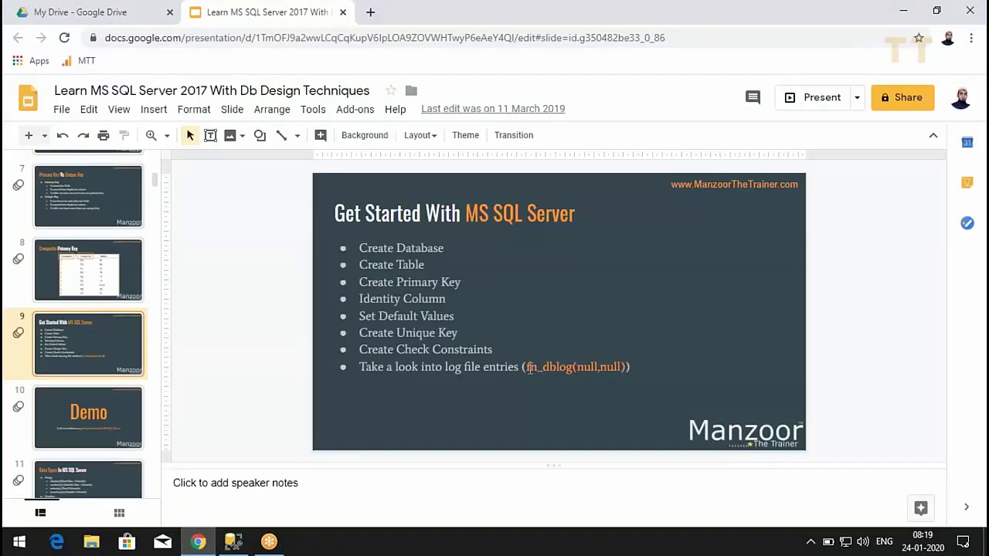
- Highlight fn_dblog(null,null) in the slide's last bullet and go back to the query window
left_click_drag(529, 367, 526, 368)
key("ctrl+c")
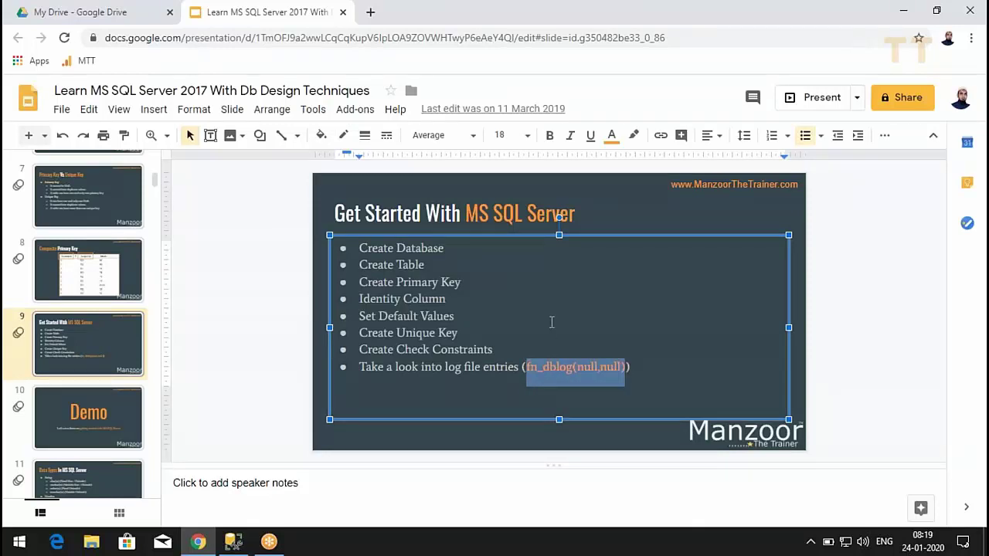
key("alt+Tab")
- Write select * from fn_dblog(null,null) in the OrgDb query window and execute it
type("select ")
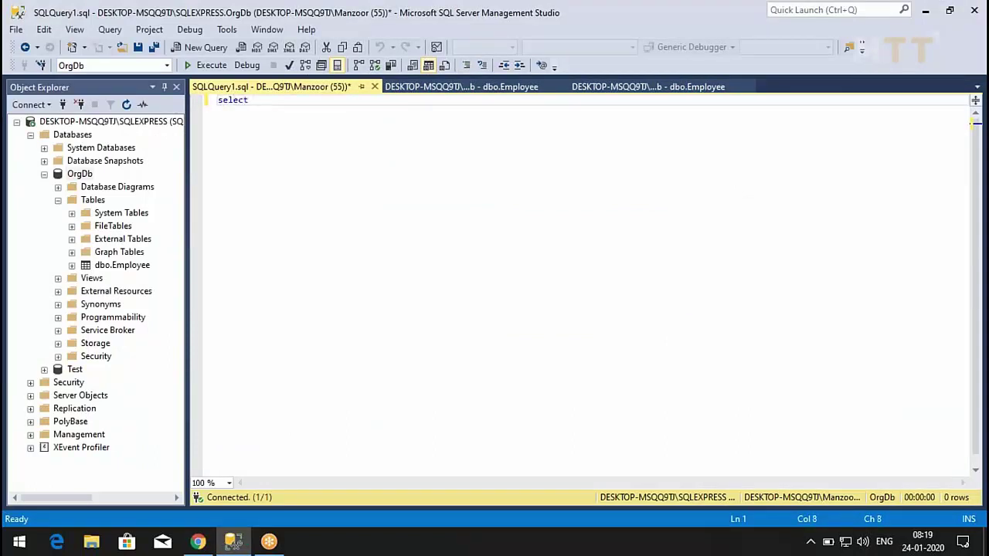
type("* from")
key("ctrl+v")
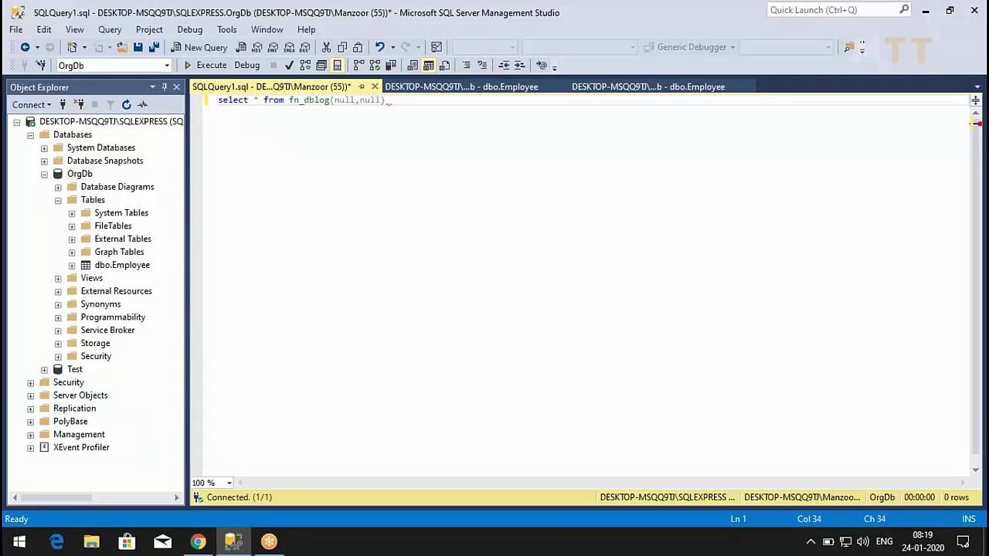
scroll(537, 317, "up", 5)
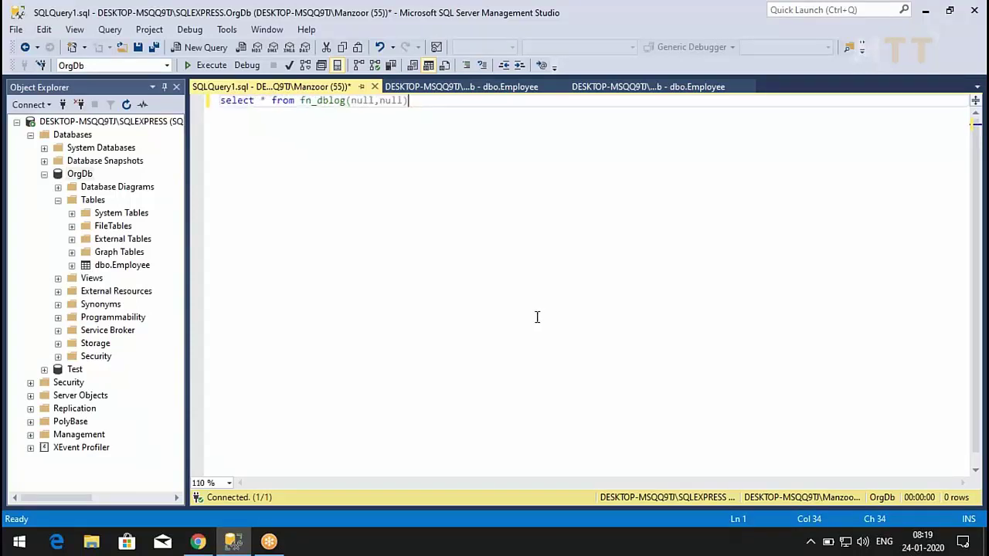
scroll(537, 317, "up", 2)
scroll(533, 318, "up", 1)
scroll(532, 319, "up", 1)
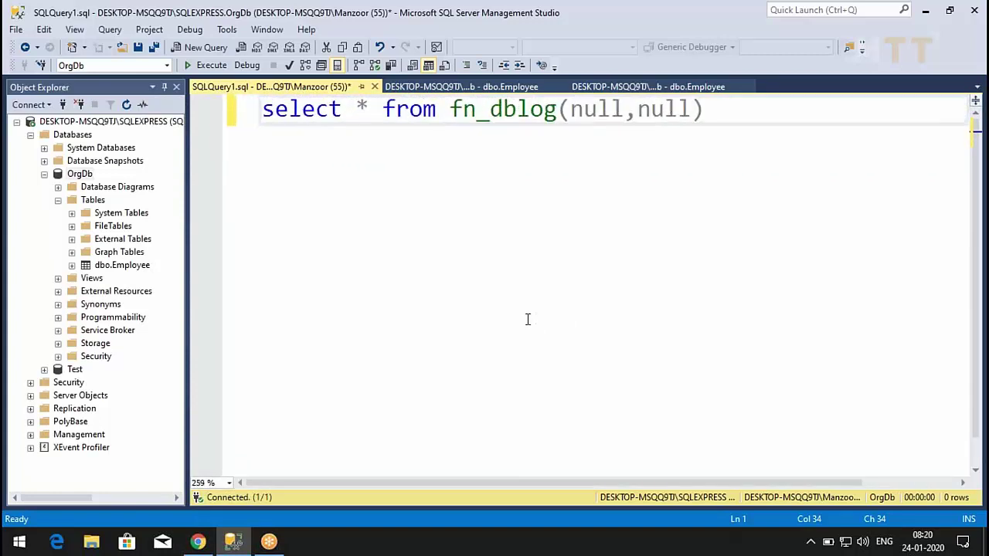
left_click(207, 65)
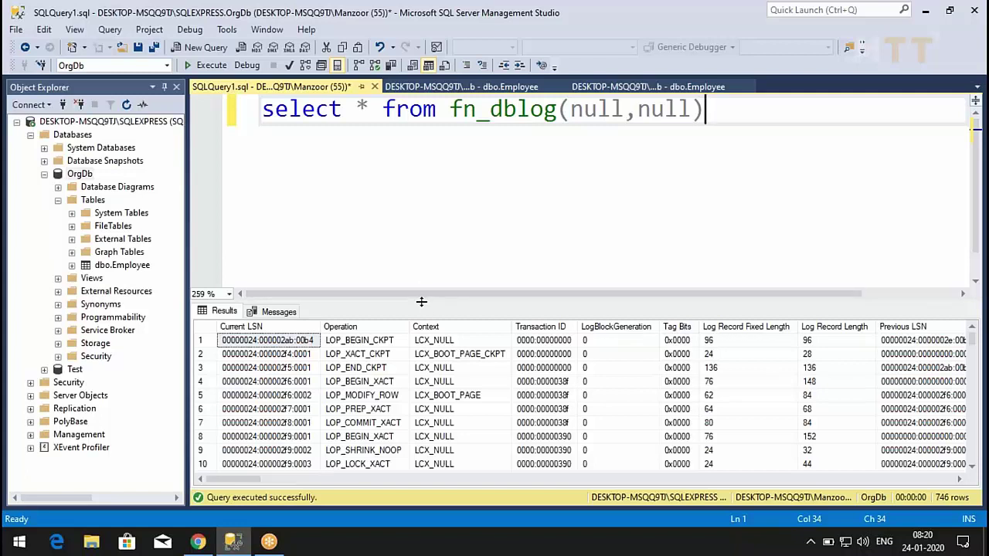
- Enlarge the results pane and scroll through the log records' insert, delete and modify operations
left_click_drag(422, 297, 376, 183)
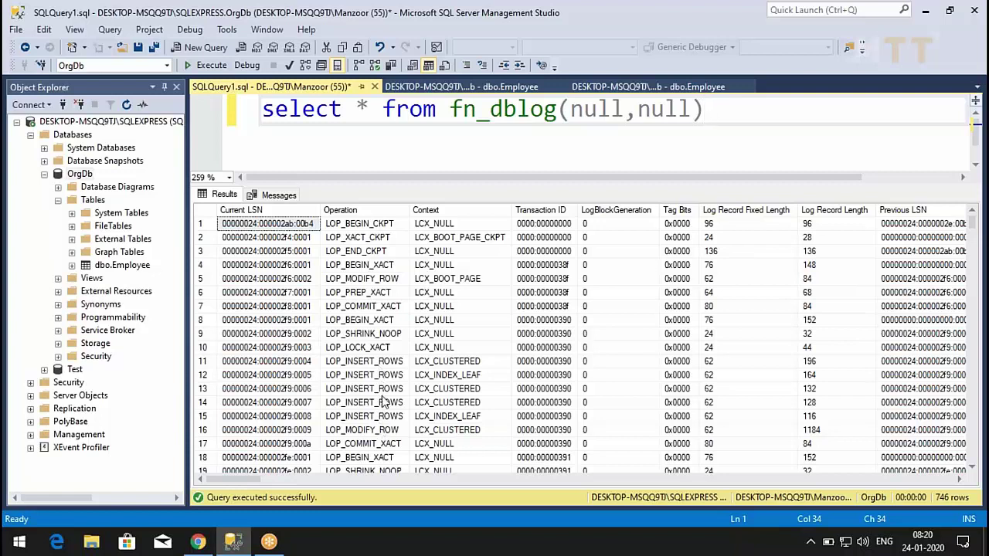
scroll(384, 402, "down", 1)
scroll(383, 403, "down", 3)
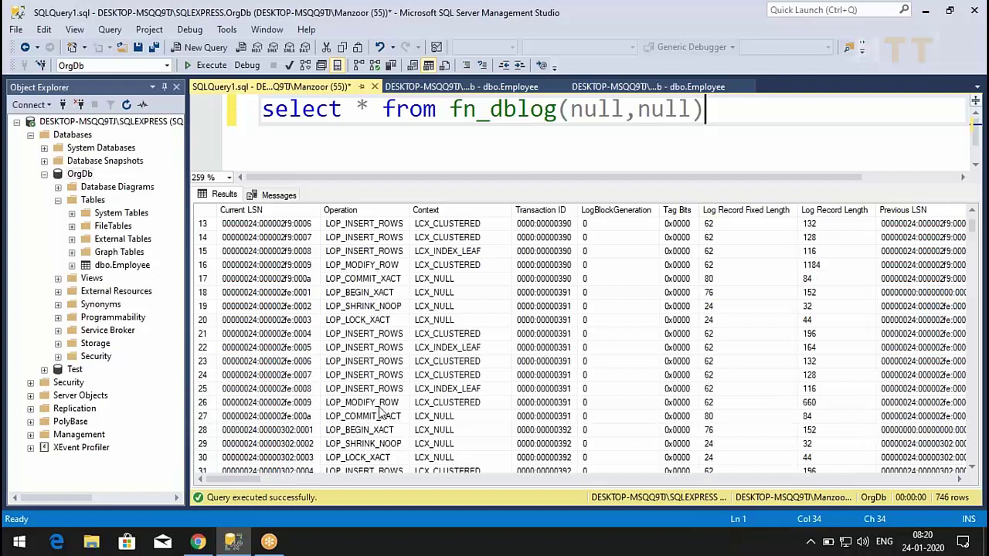
scroll(378, 418, "down", 10)
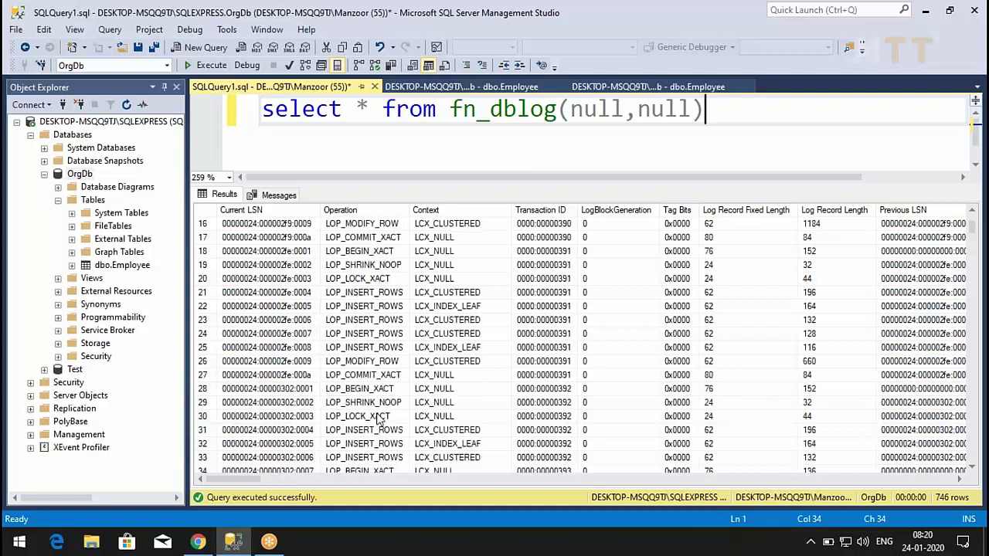
scroll(377, 417, "down", 17)
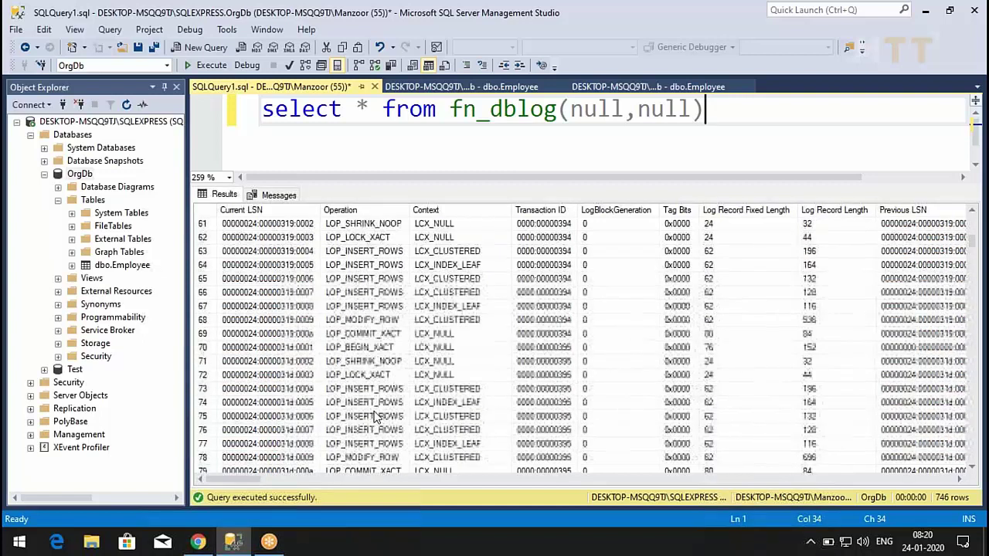
scroll(374, 415, "down", 20)
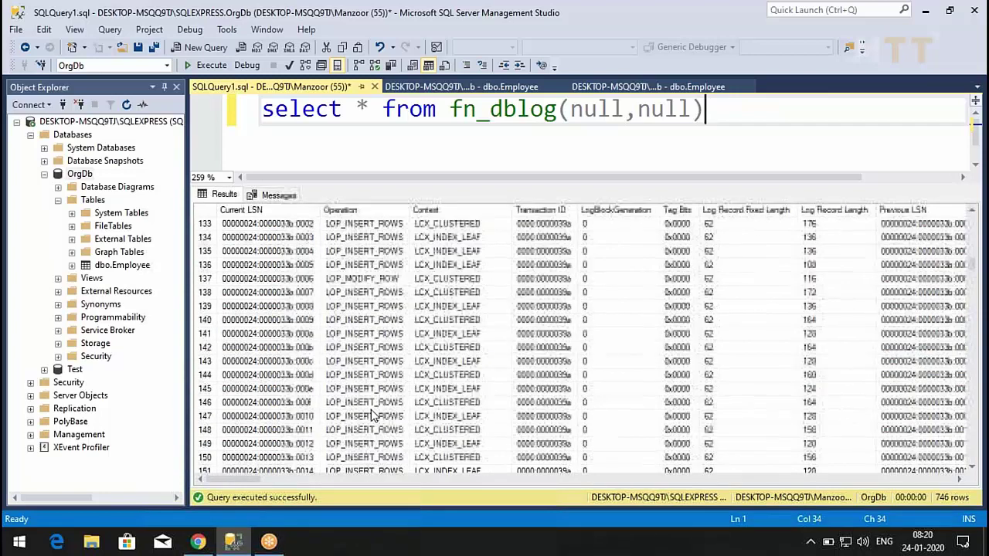
scroll(374, 418, "down", 10)
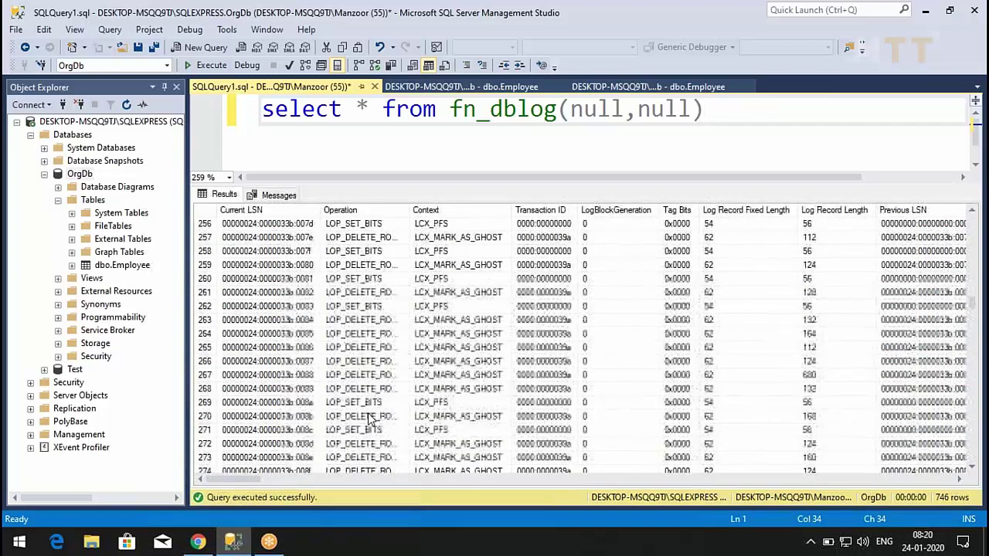
scroll(374, 432, "down", 20)
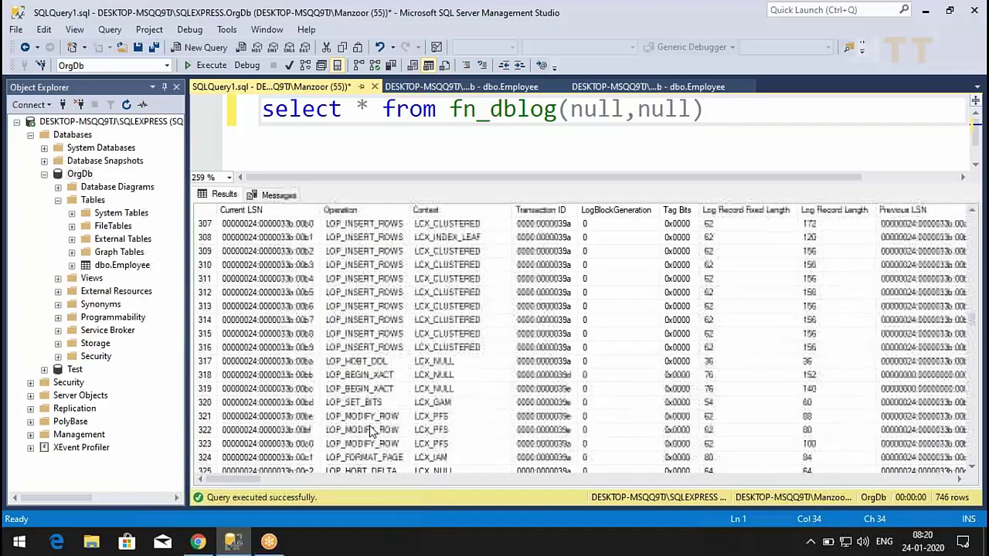
scroll(374, 433, "up", 3)
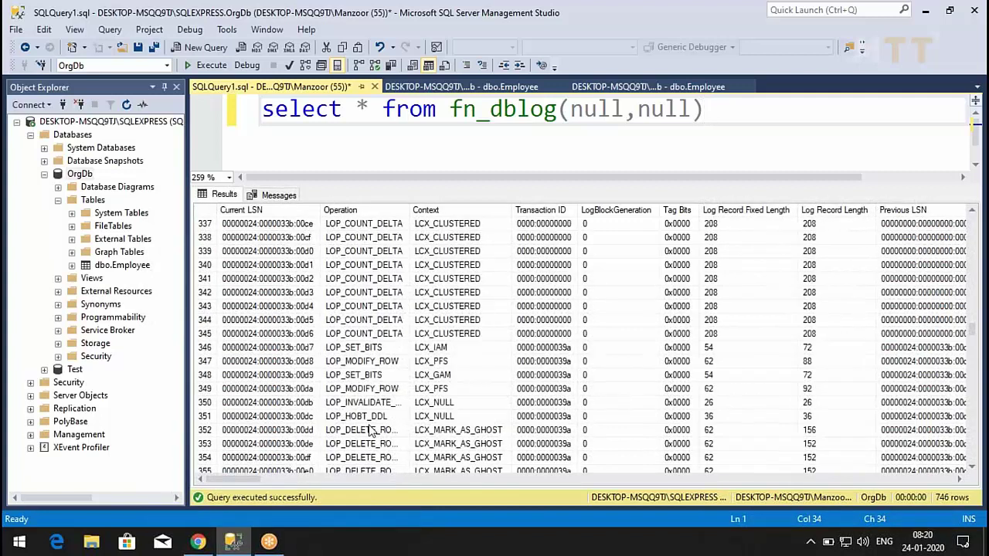
scroll(374, 433, "down", 10)
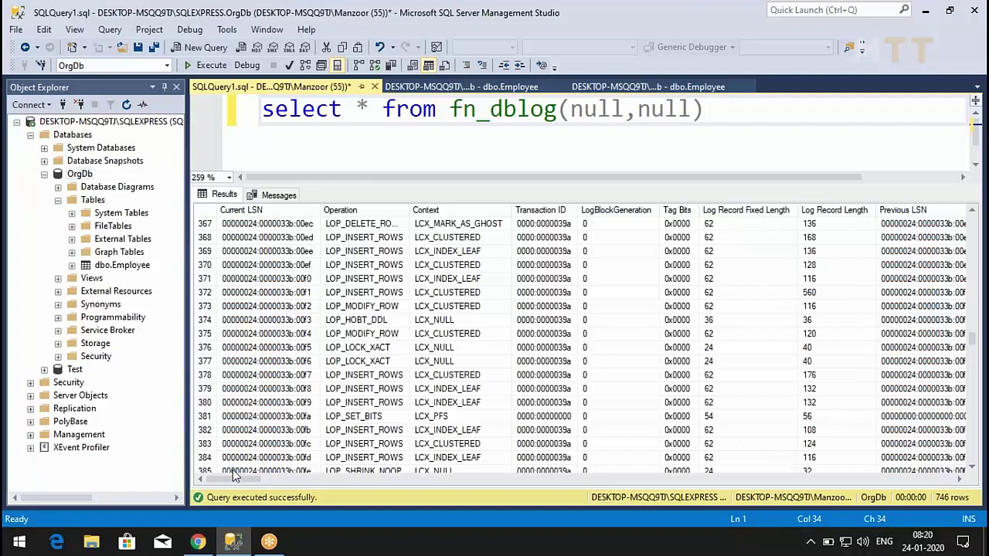
left_click_drag(238, 483, 738, 480)
- Browse the log results' Description column down to row 746, then start the Google Slides presentation
scroll(738, 371, "down", 5)
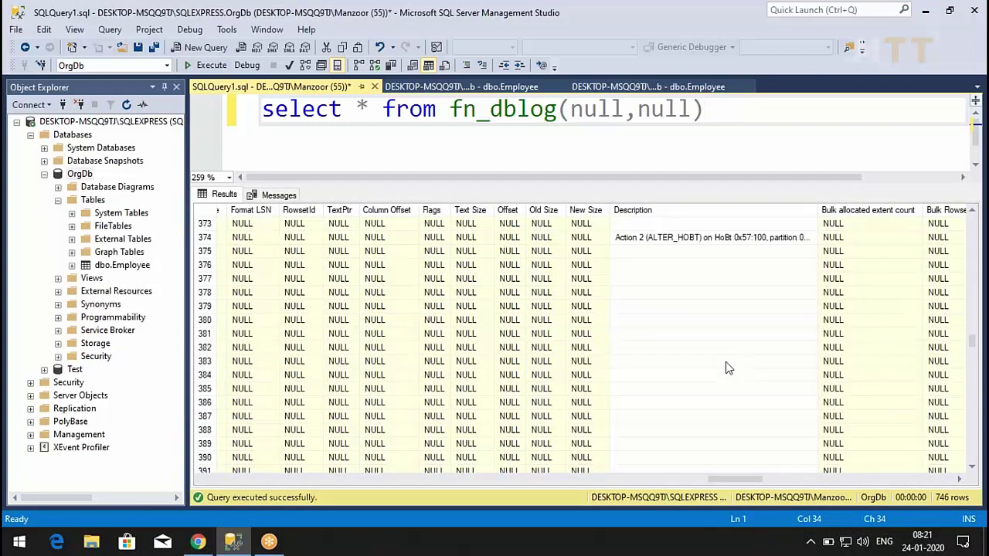
scroll(726, 367, "down", 5)
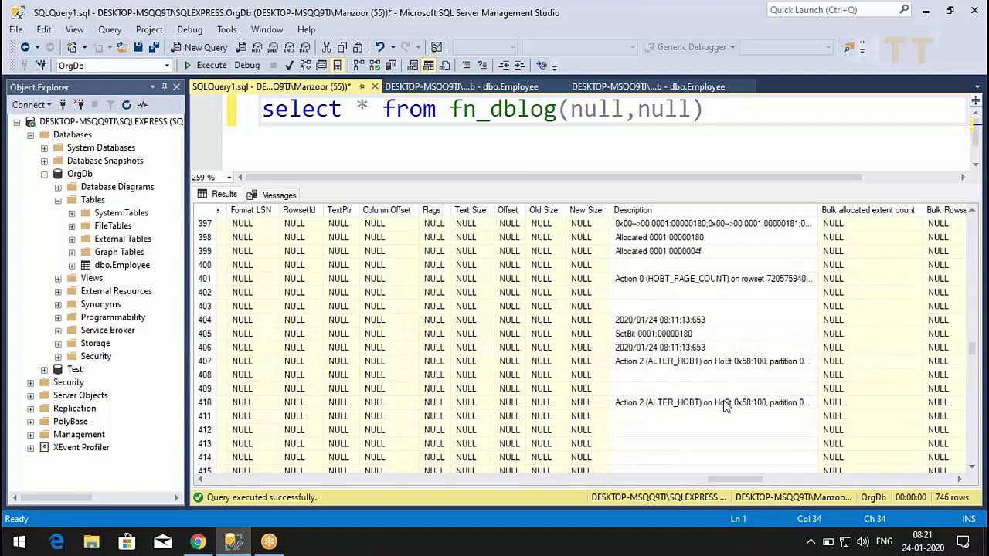
scroll(690, 407, "down", 15)
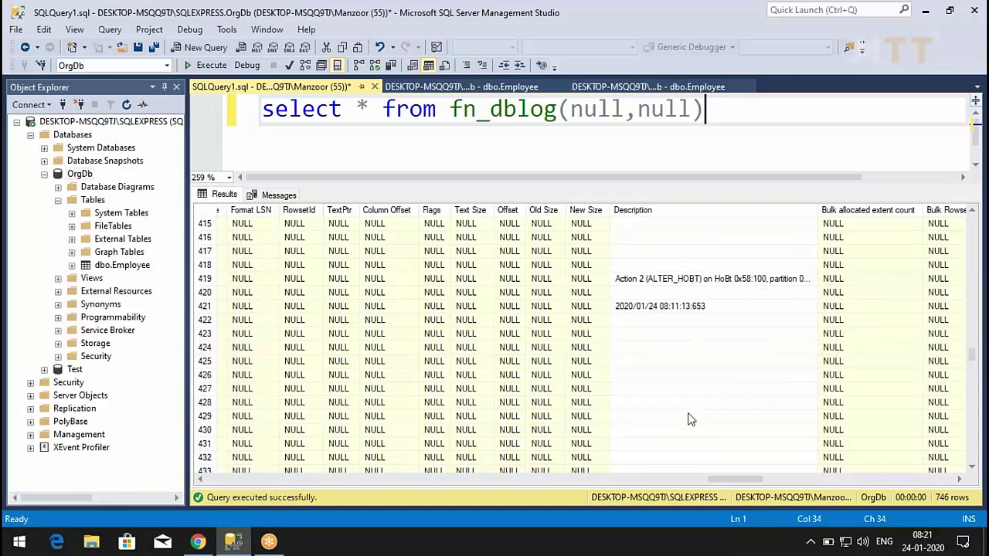
left_click_drag(728, 478, 219, 465)
scroll(442, 367, "down", 10)
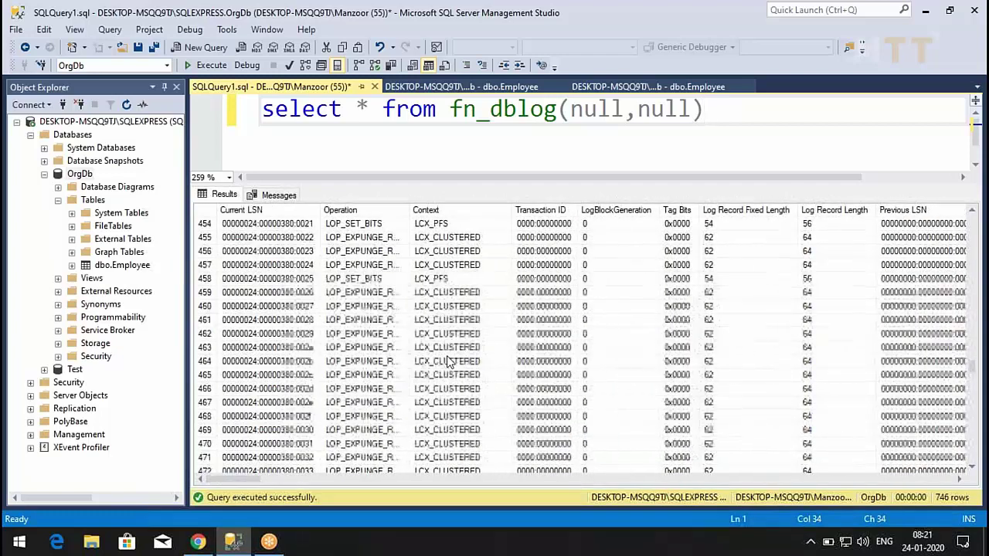
scroll(442, 366, "down", 20)
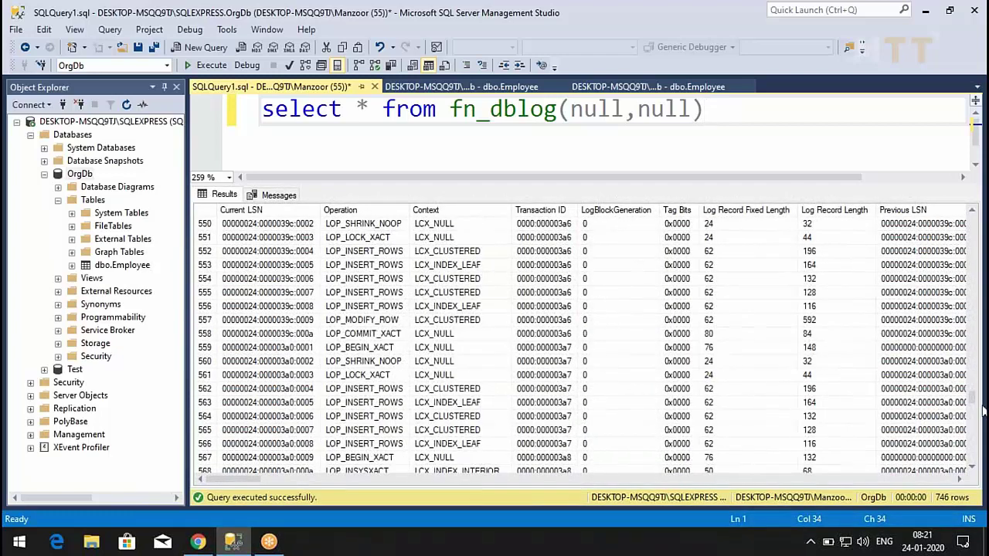
left_click_drag(976, 396, 967, 478)
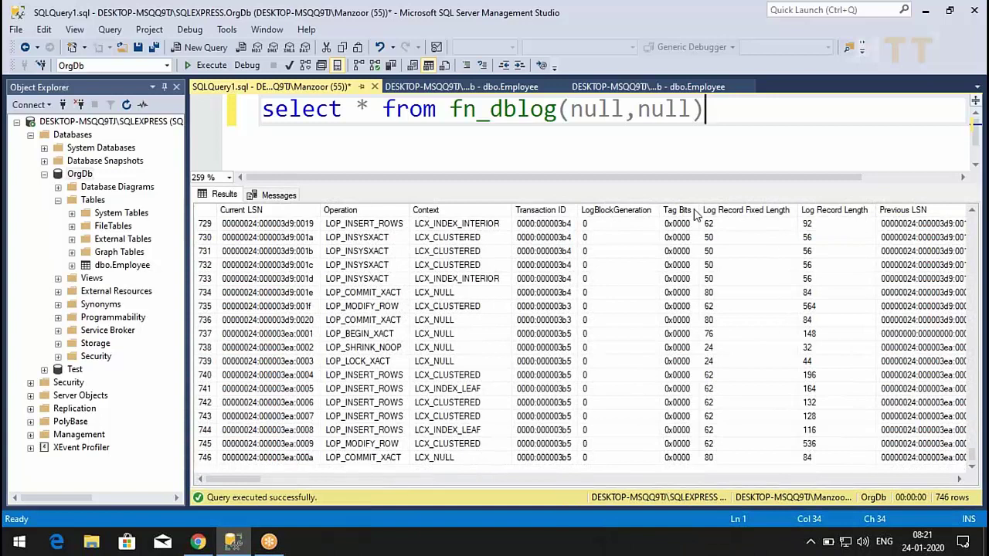
key("alt+Tab")
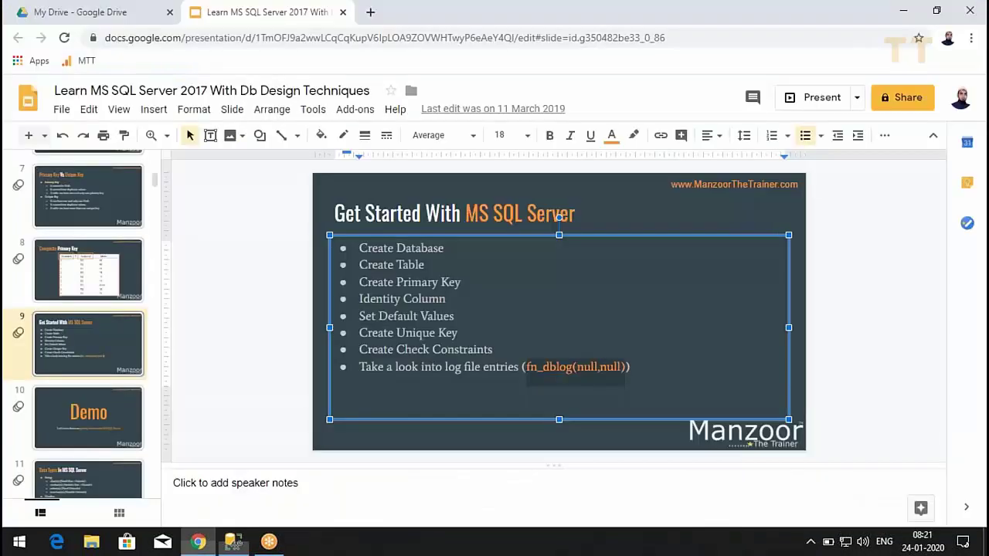
left_click(820, 103)
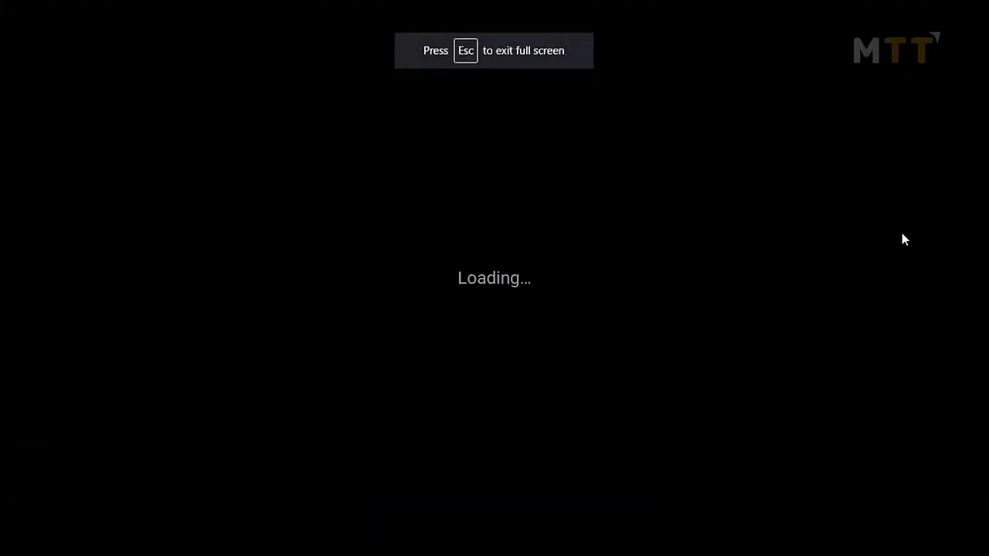
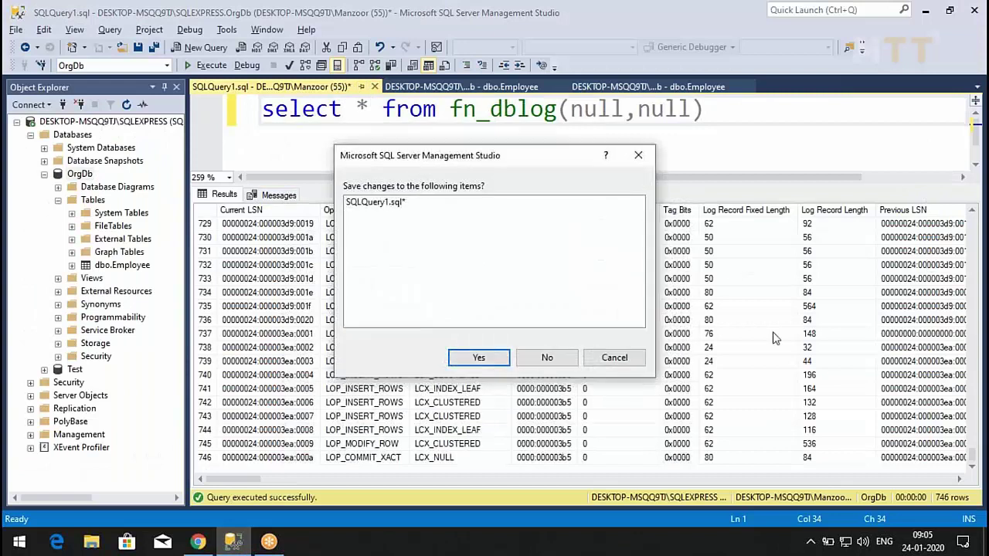
- Discard the unsaved log query and start a new table design in OrgDb
left_click(557, 357)
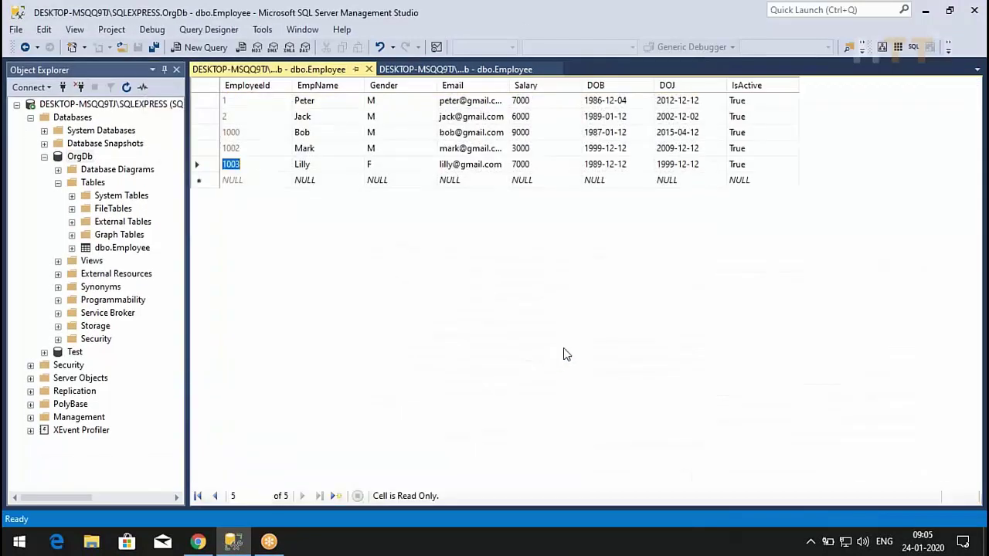
right_click(87, 186)
left_click(89, 189)
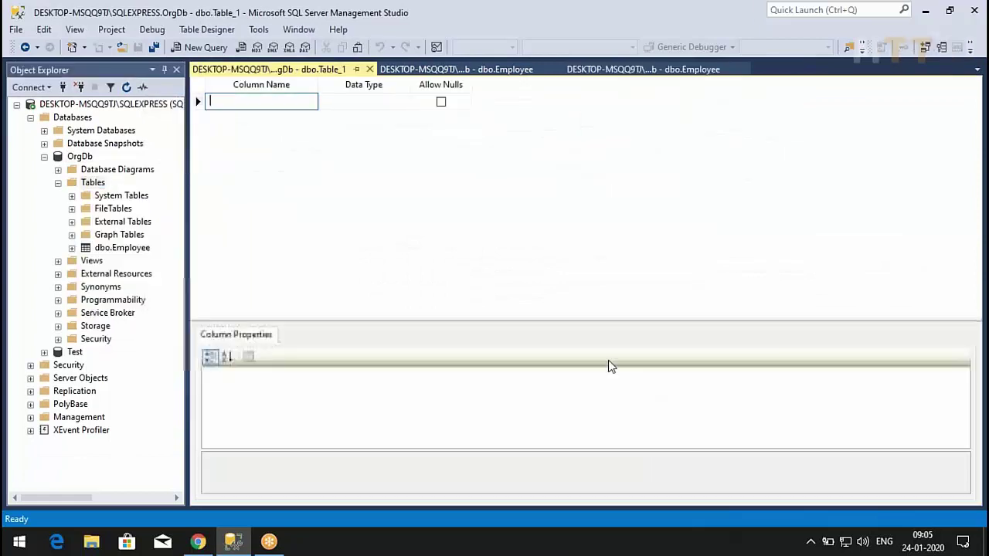
- Define the columns Did as int and DName as varchar(50)
type("Did")
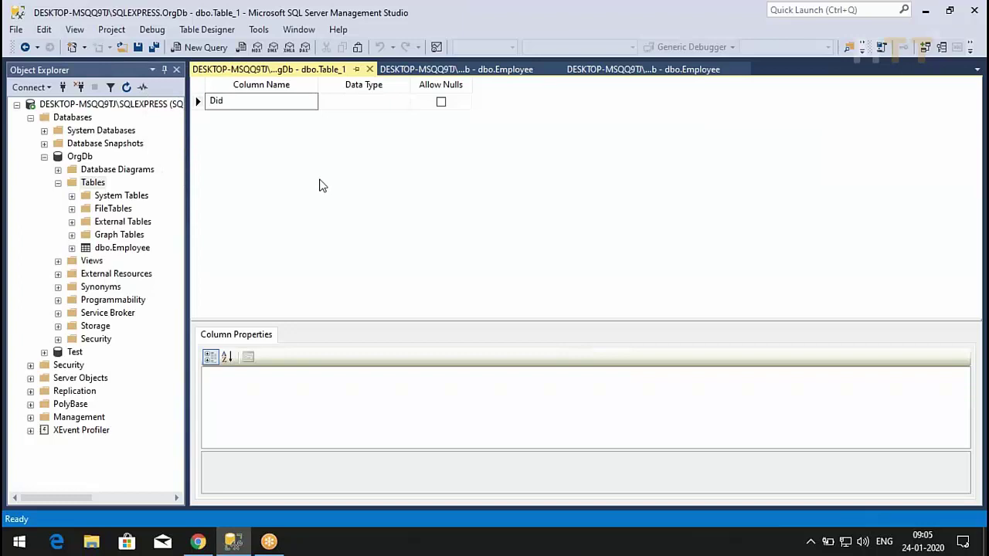
key("Tab")
type("int")
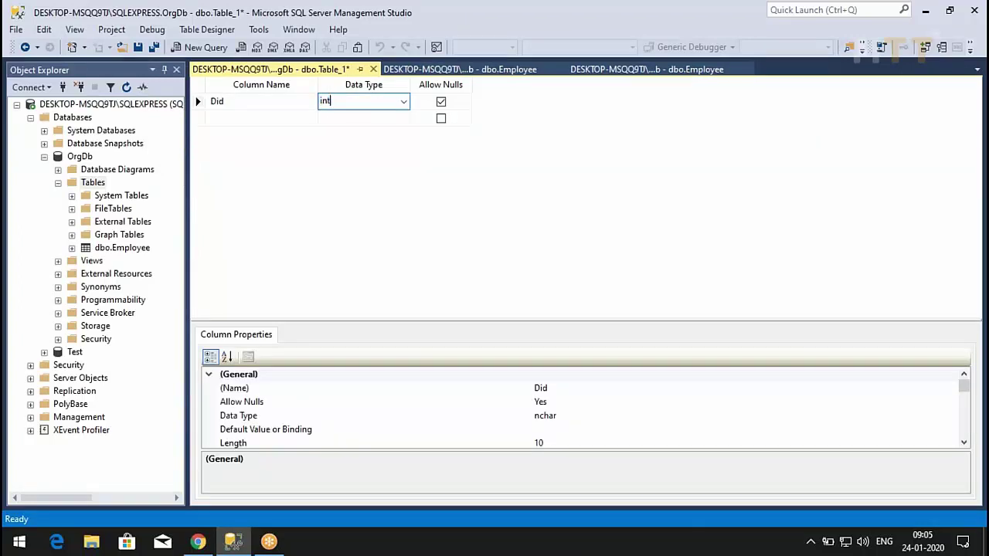
key("Tab")
key("Tab")
type("DName")
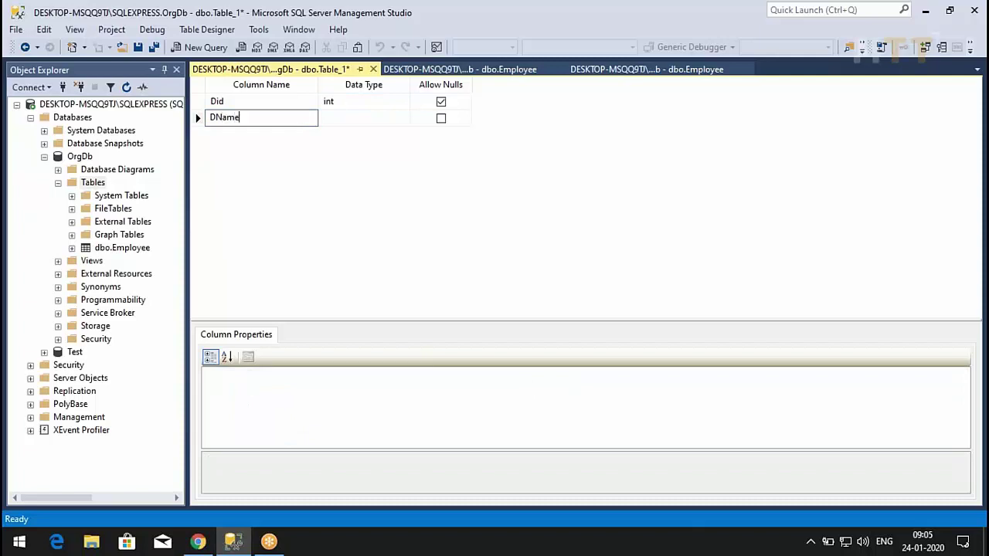
key("Tab")
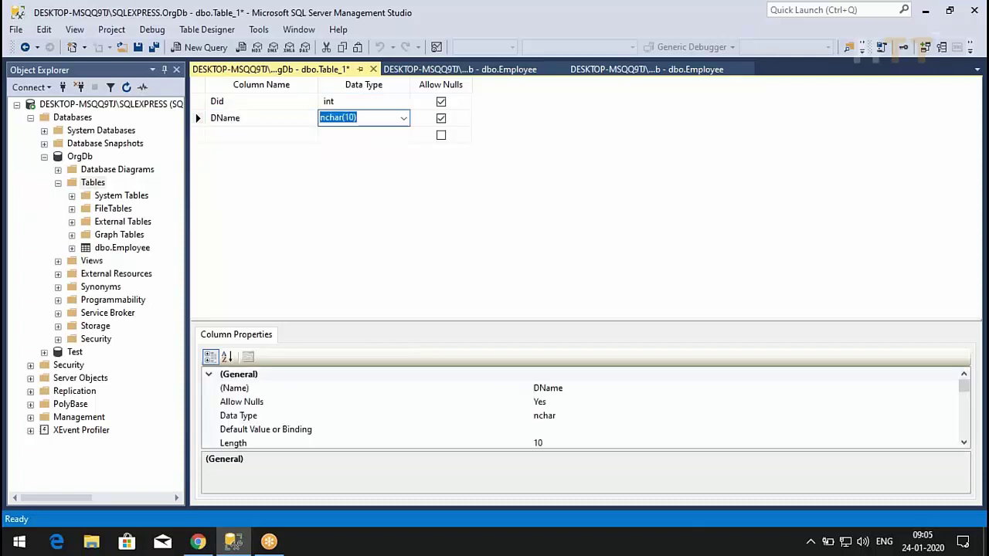
type("varc")
key("Tab")
- Add a Description column of type varchar(500)
key("Tab")
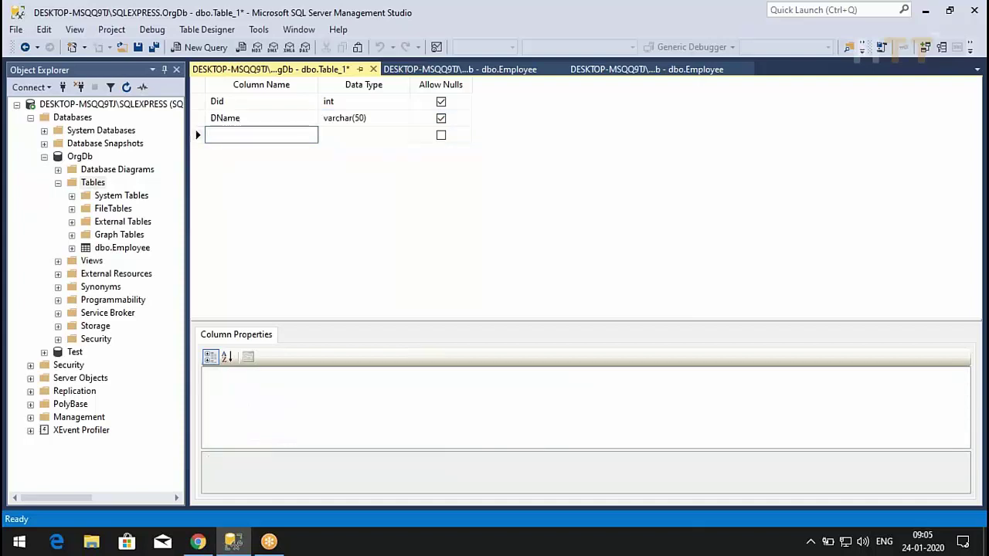
type("Description")
key("Tab")
type("Carch")
key("BackSpace")
key("BackSpace")
key("BackSpace")
key("BackSpace")
key("BackSpace")
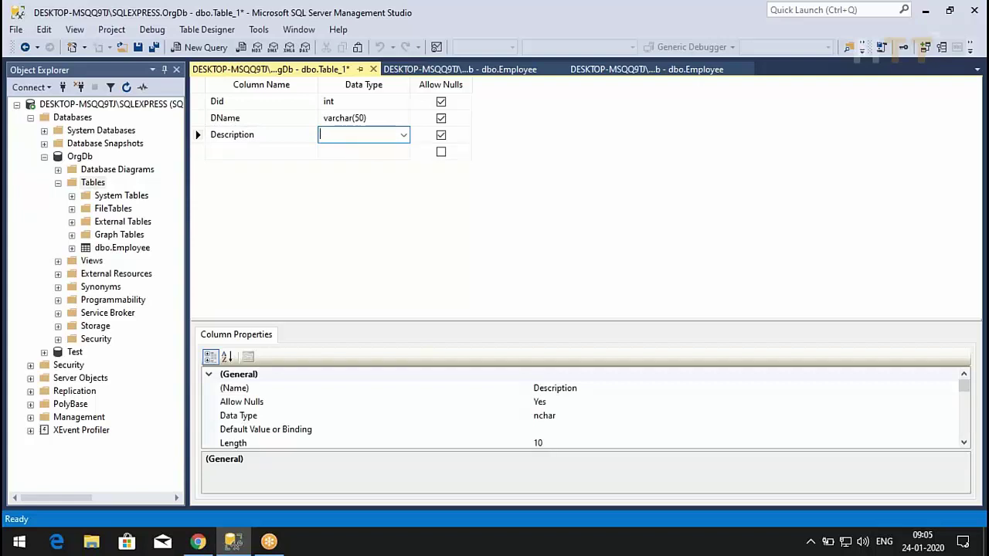
type("varchar(50")
key("End")
type("0")
key("Tab")
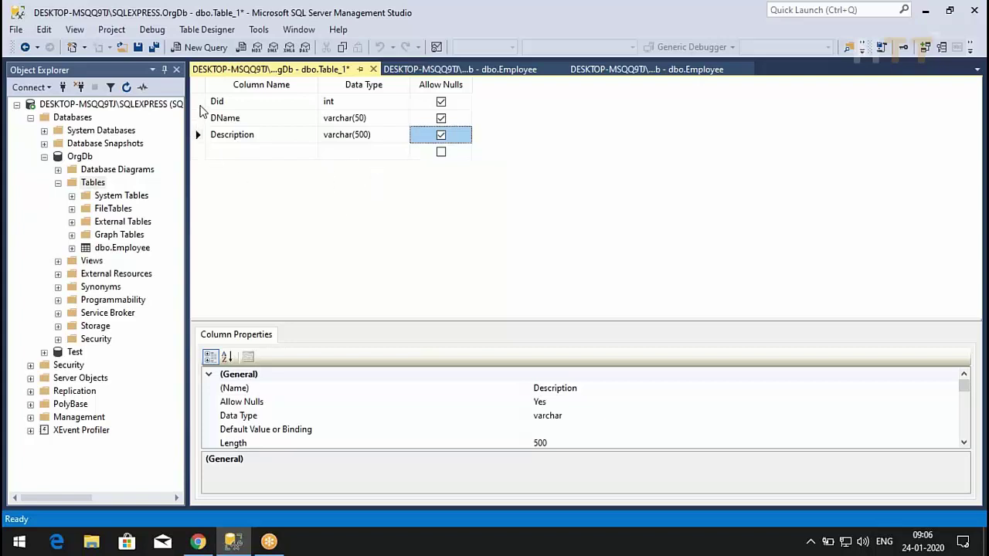
- Save the table as Department with Did set as its primary key
left_click(138, 47)
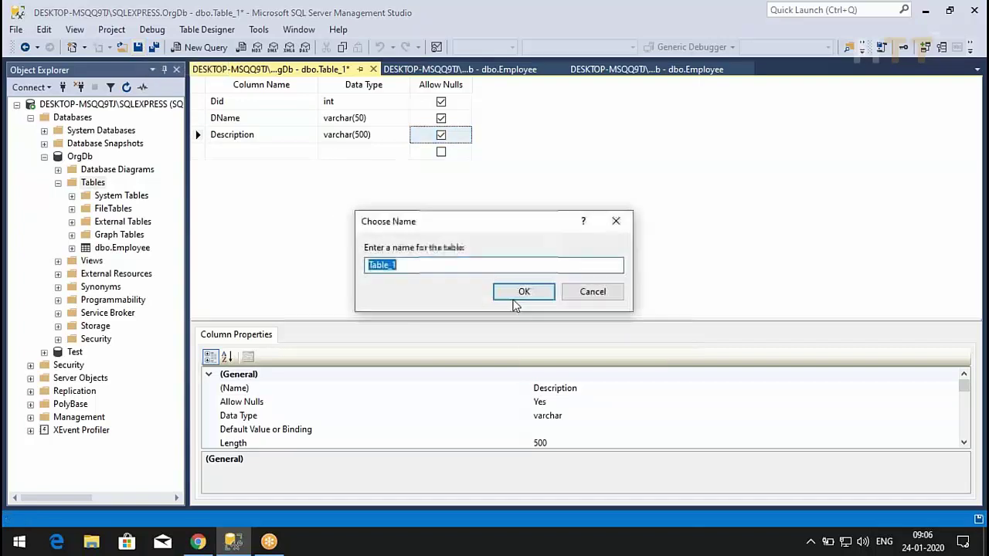
type("Department")
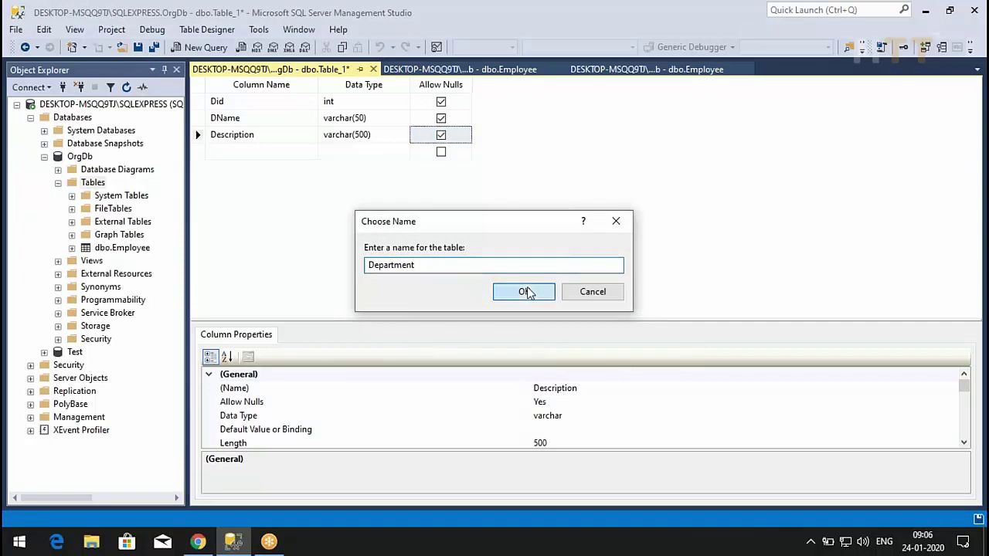
left_click(524, 292)
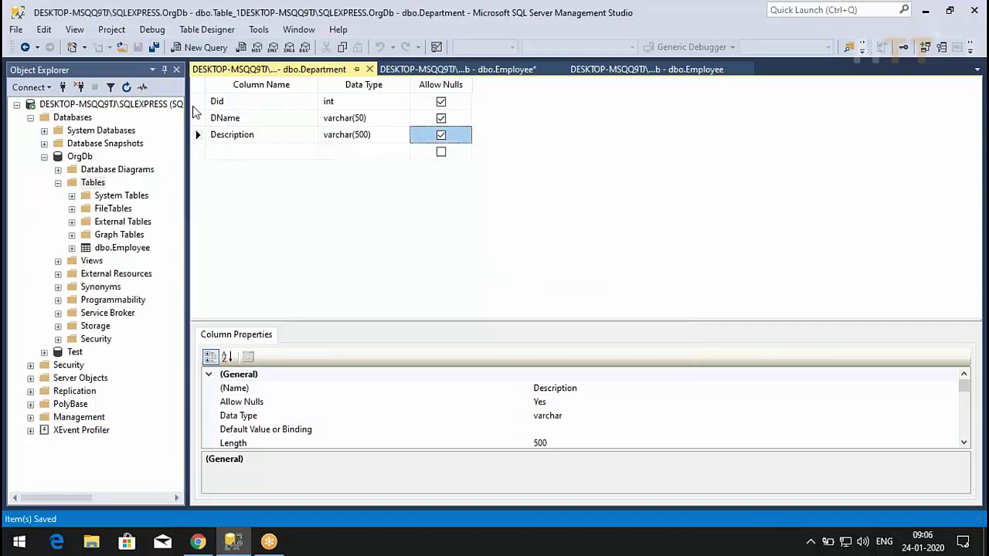
left_click(197, 104)
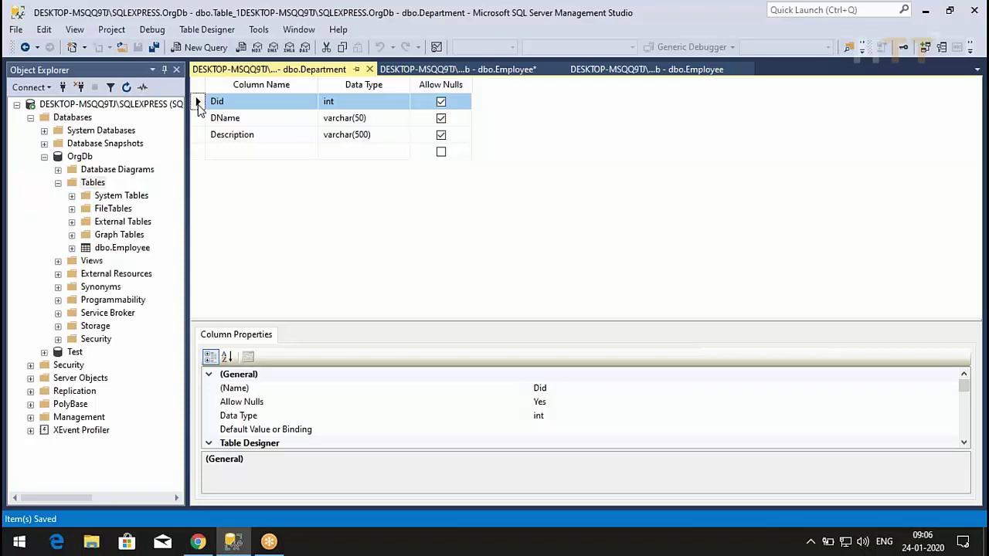
right_click(199, 108)
left_click(231, 112)
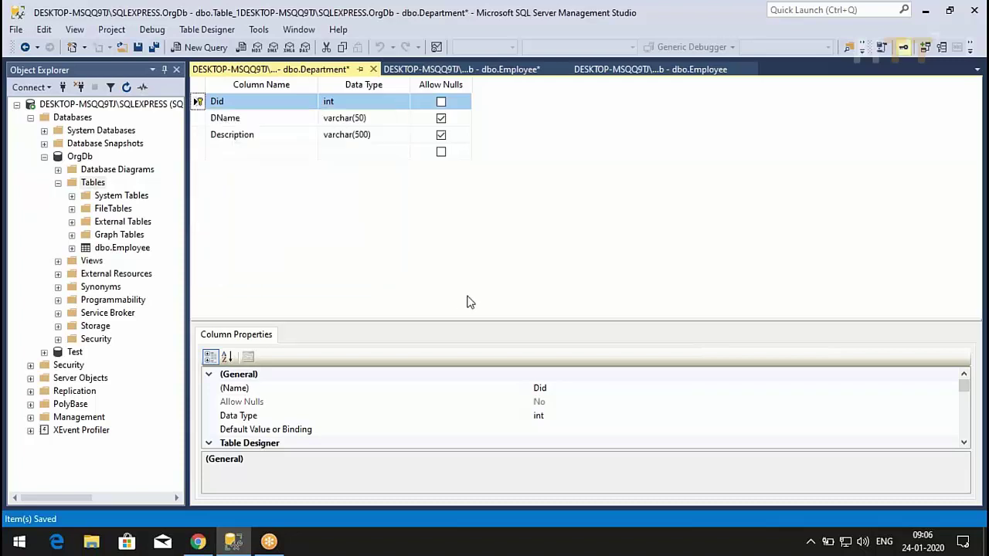
left_click(137, 47)
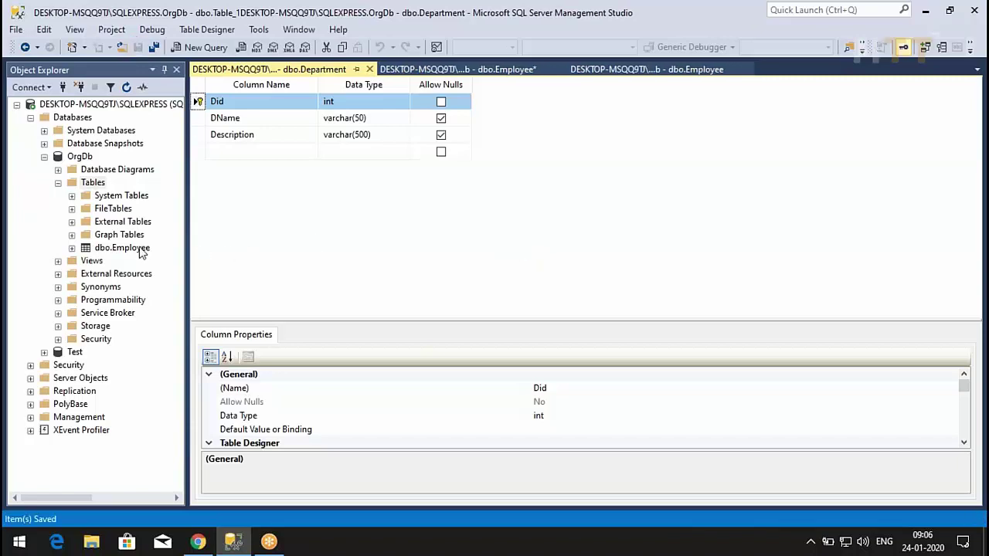
- Refresh OrgDb's Tables folder so Department appears in the list
right_click(85, 185)
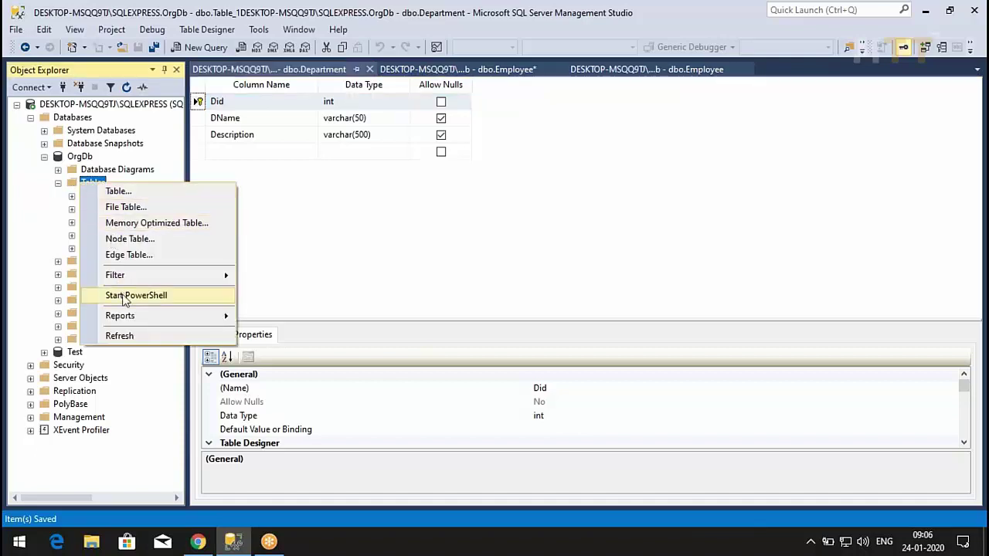
left_click(127, 335)
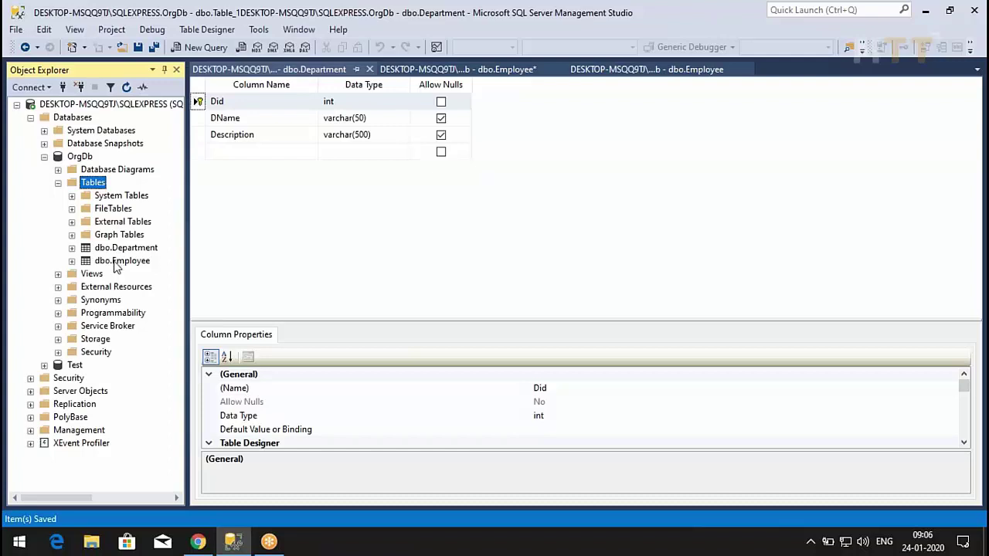
right_click(116, 263)
- Add a Did int column below IsActive in the Employee design and save it
left_click(149, 205)
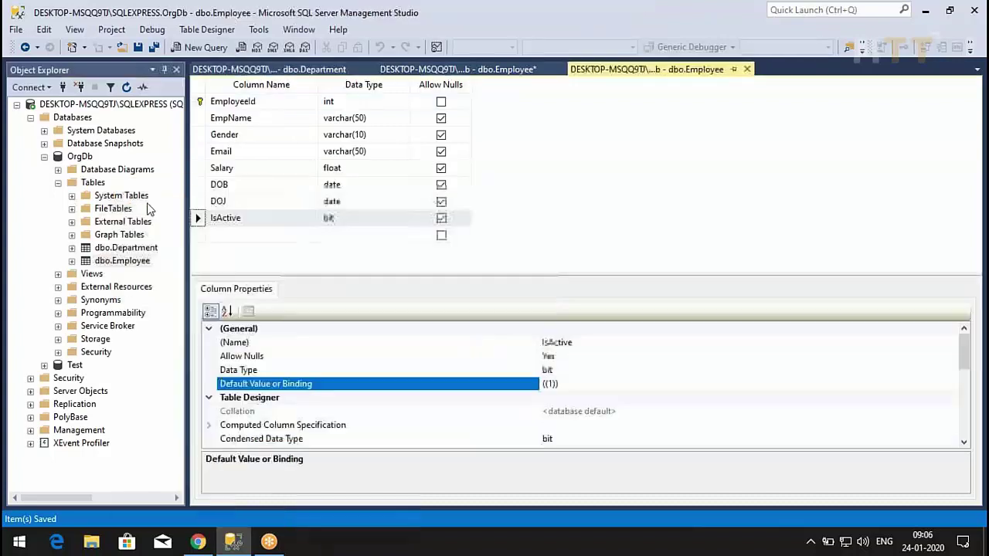
left_click(213, 237)
type("Did")
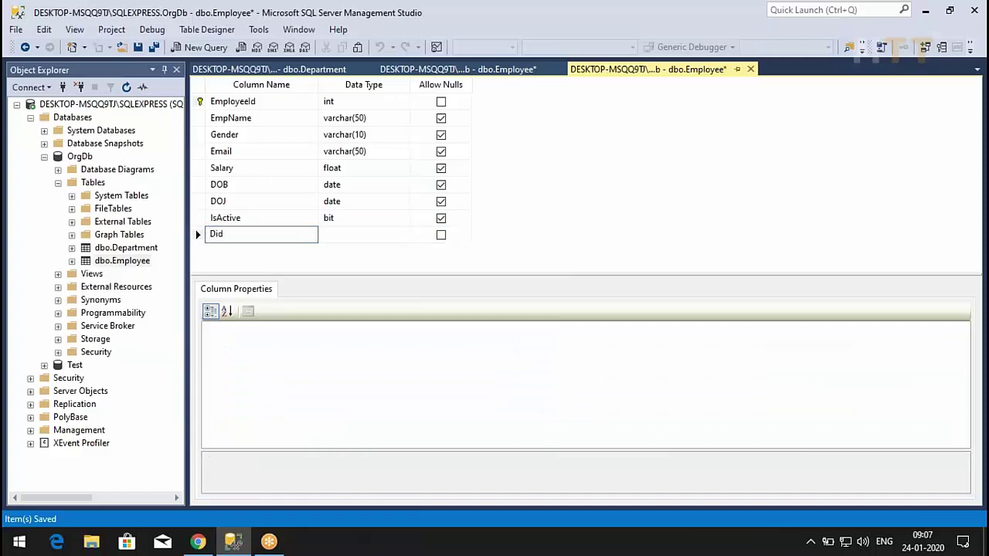
key("Tab")
type("int")
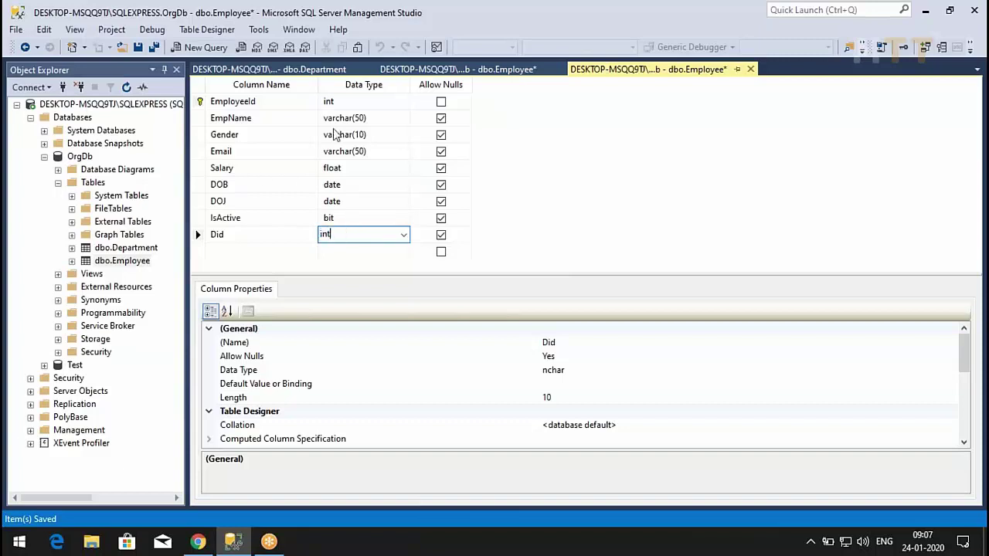
left_click(313, 70)
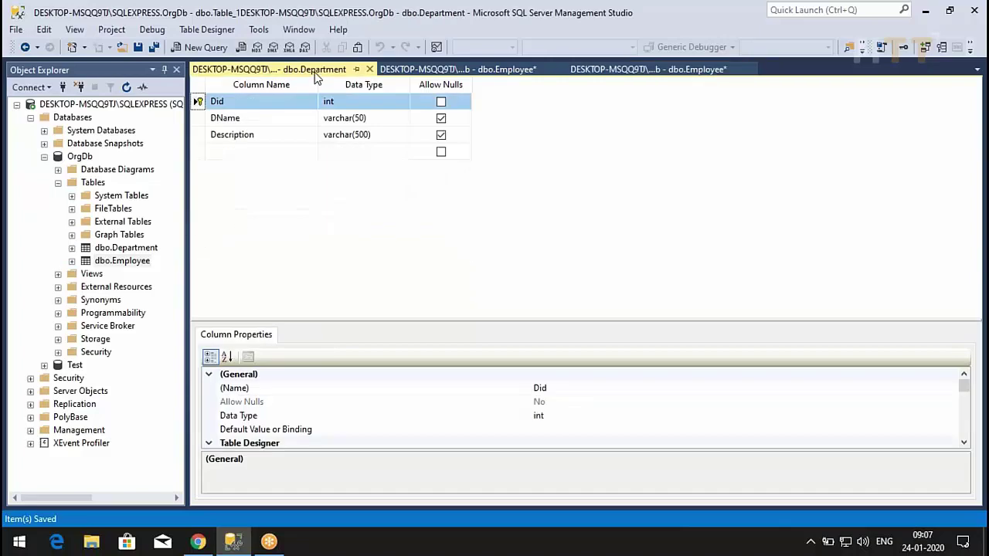
left_click(638, 70)
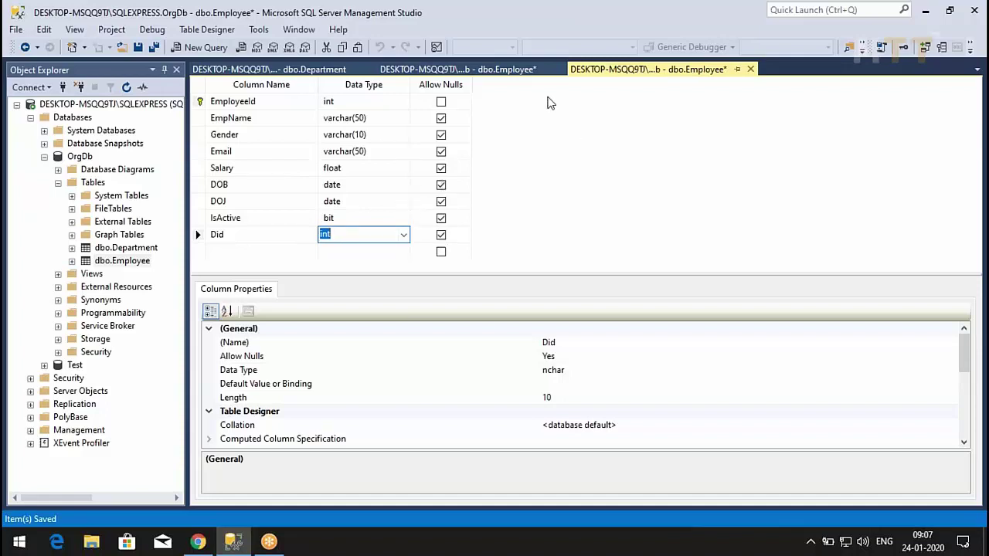
left_click(140, 49)
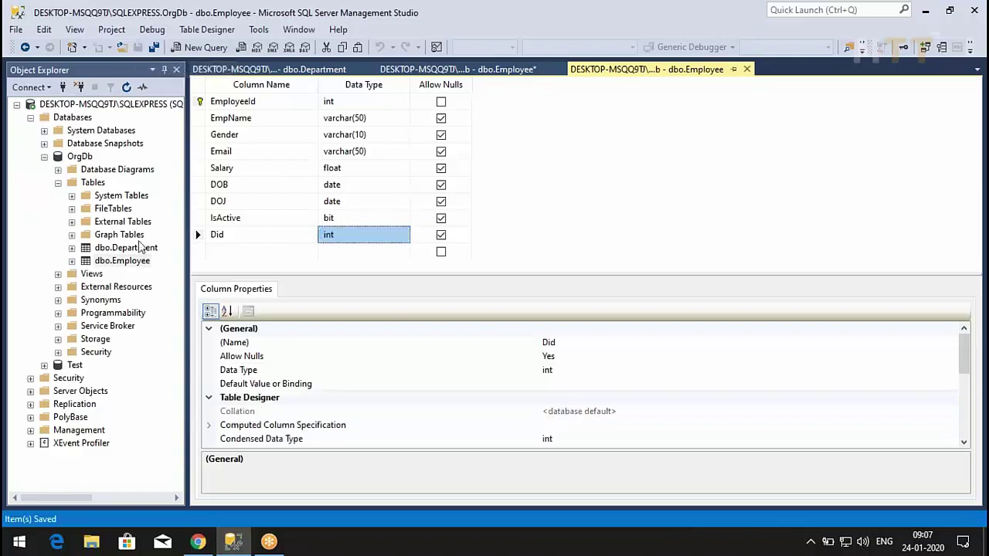
- Open the Employee table's top 200 rows for editing
right_click(127, 262)
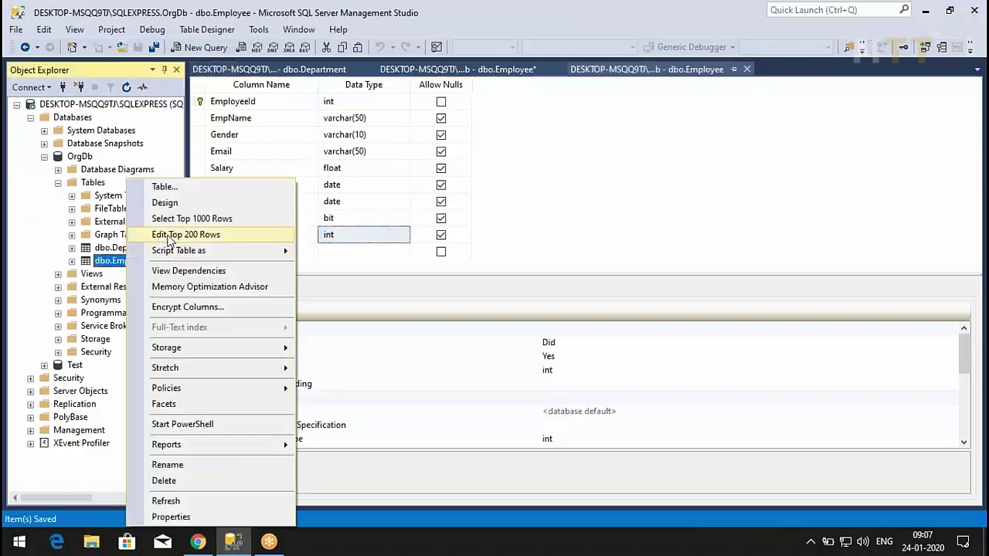
left_click(193, 231)
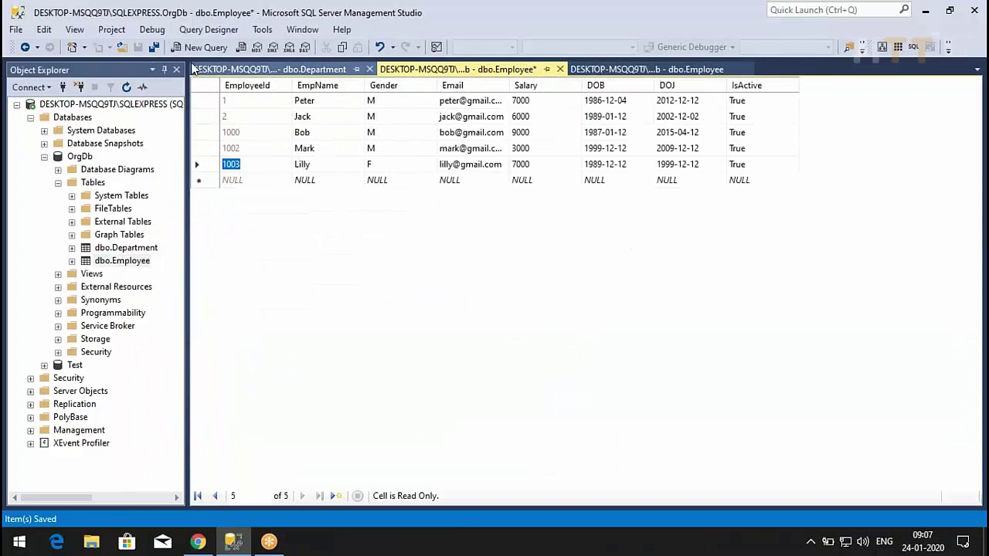
right_click(277, 234)
left_click(295, 244)
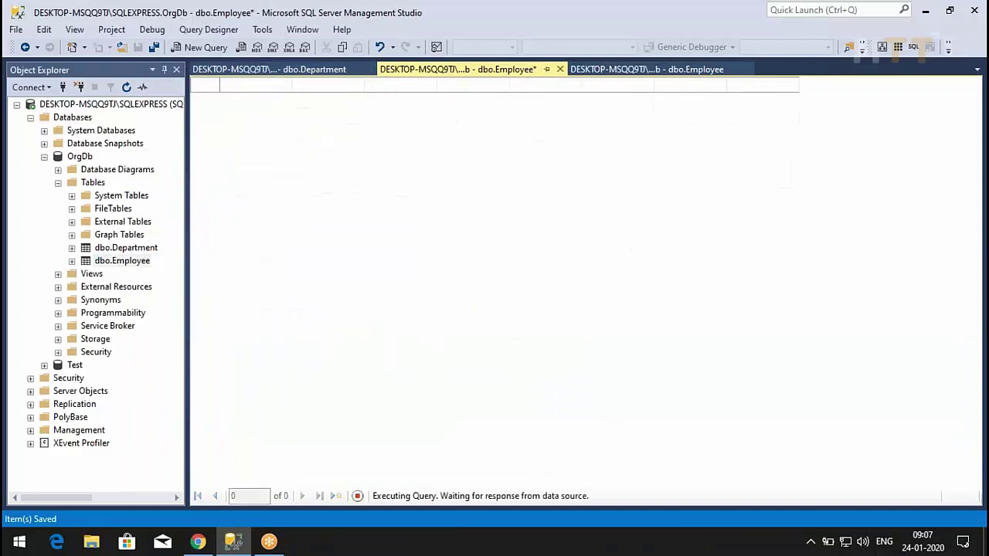
left_click(559, 69)
right_click(134, 264)
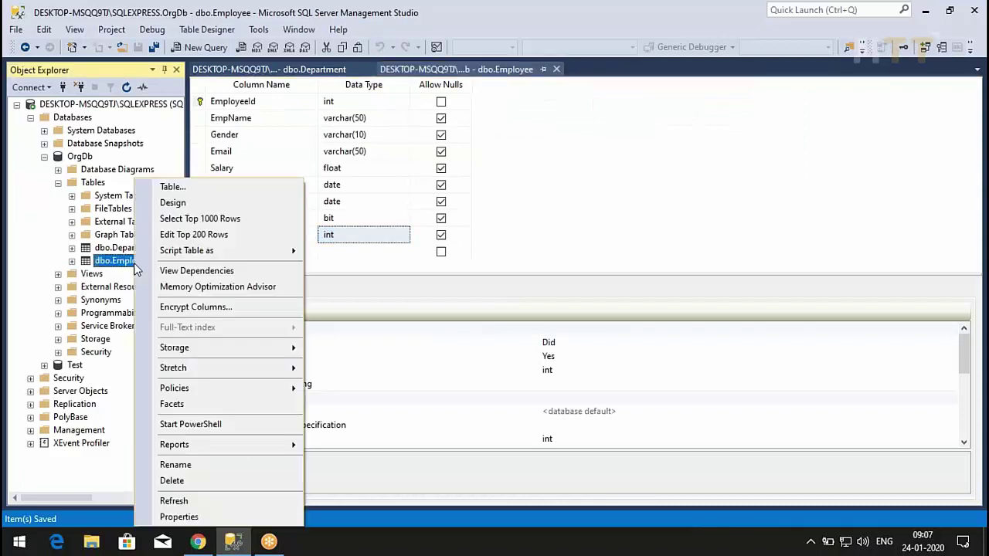
left_click(224, 233)
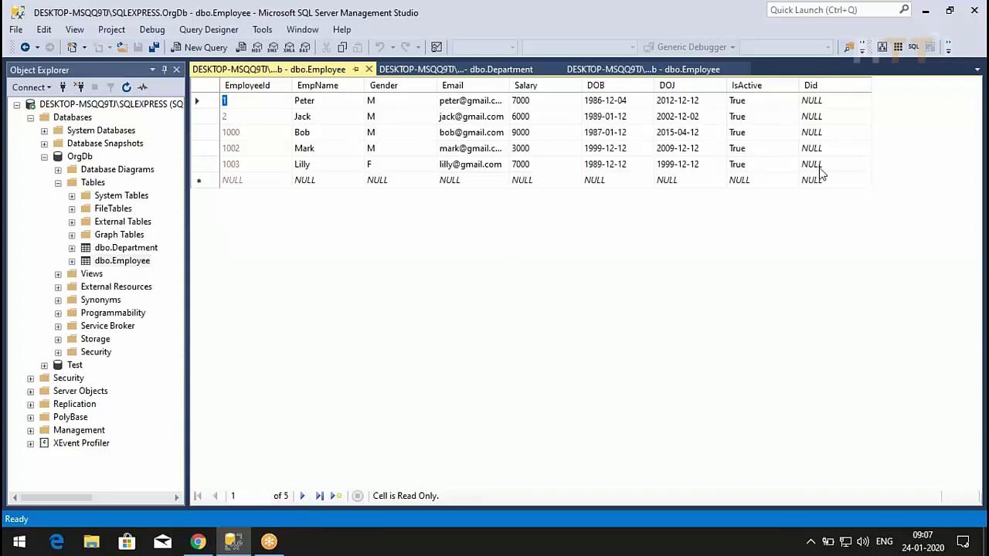
- Open the Department rows for editing and close the duplicate Department and Employee tabs
right_click(123, 251)
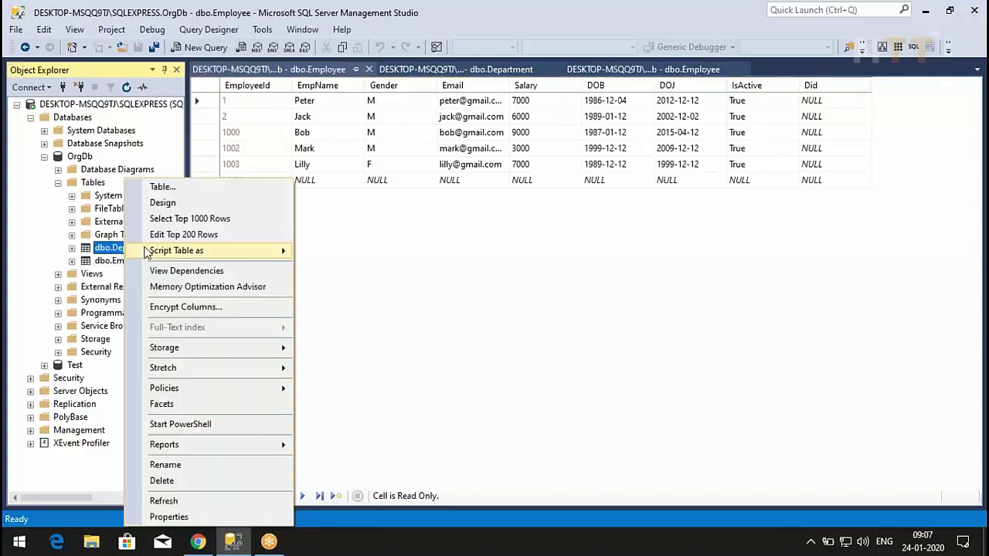
left_click(173, 234)
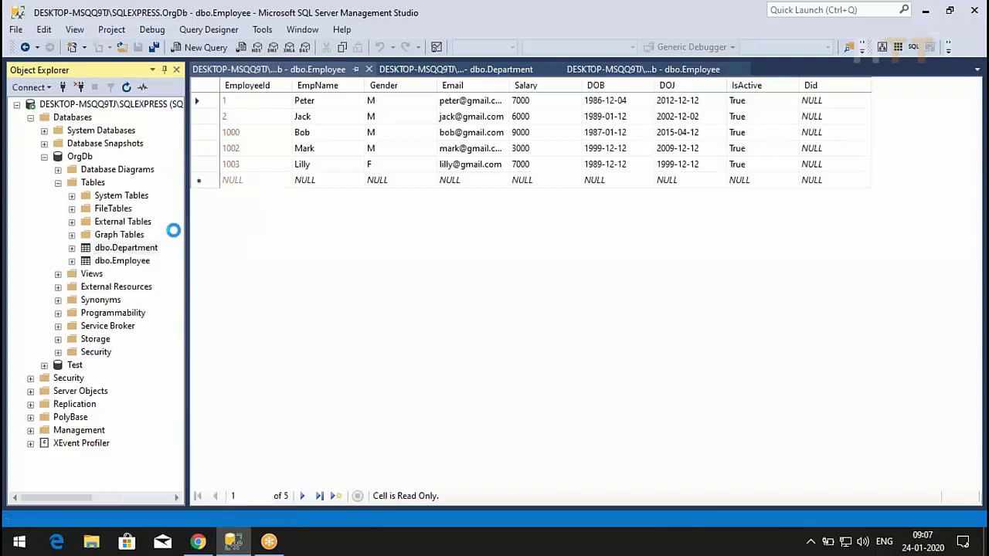
left_click(448, 68)
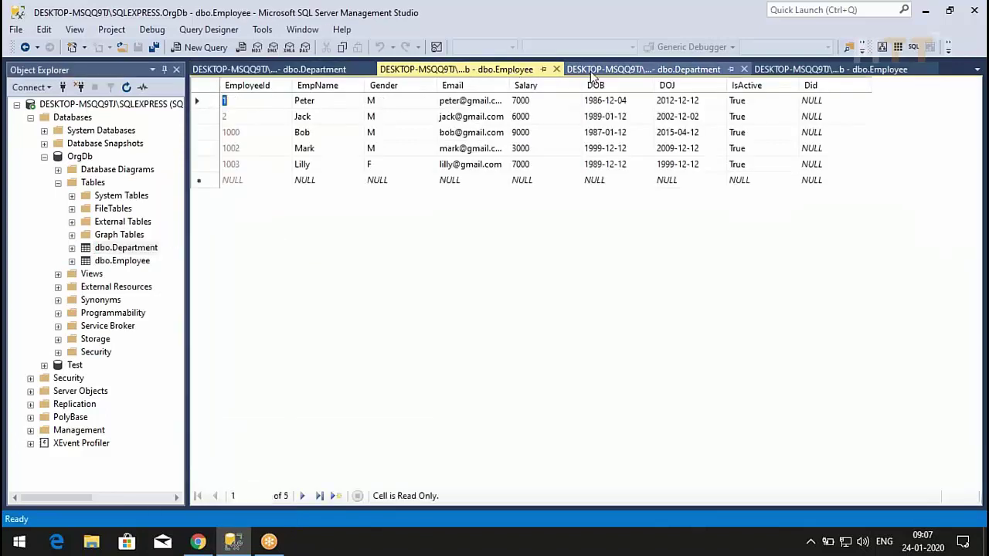
left_click(743, 70)
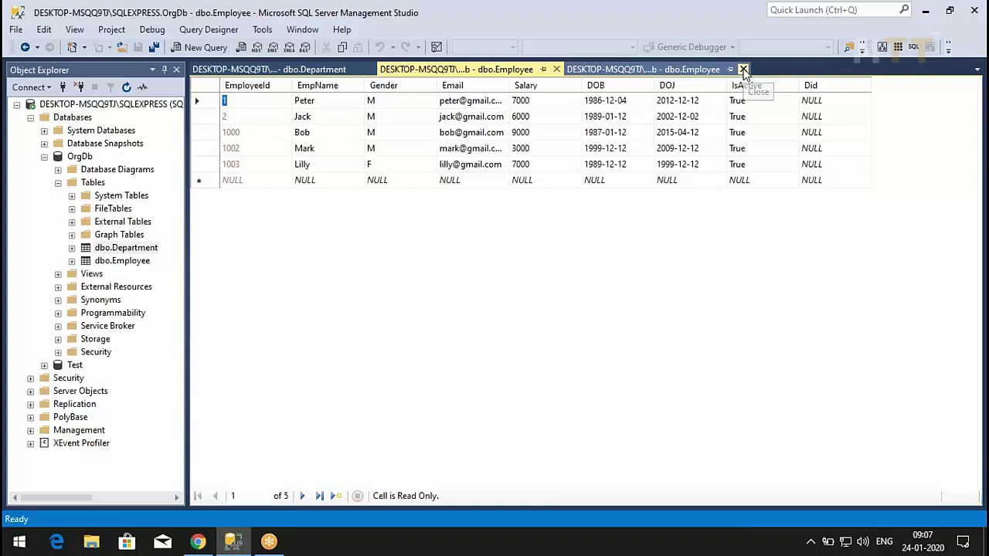
left_click(743, 70)
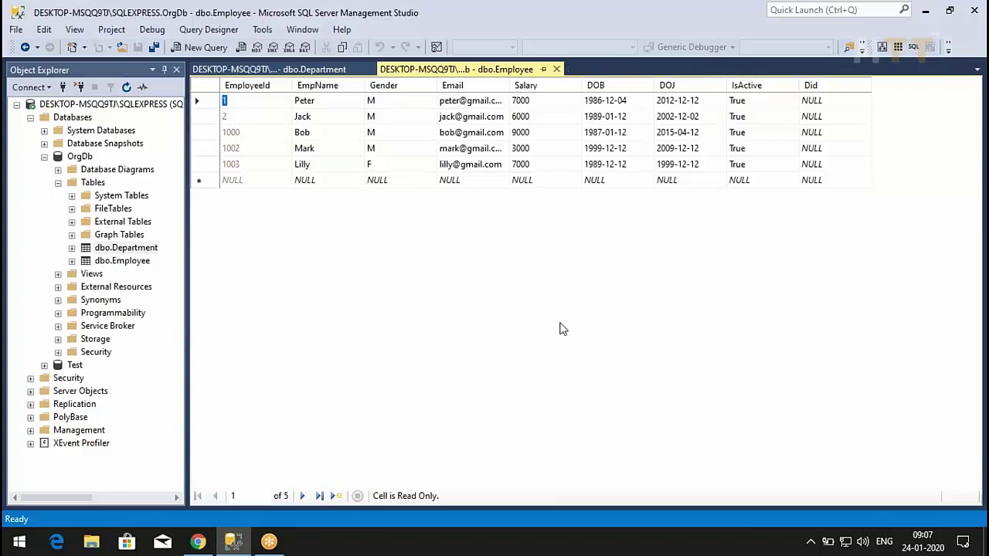
left_click(290, 70)
left_click(404, 70)
- Enter Did 1000 for the first employee, then set it back to NULL
left_click(834, 100)
type("1000")
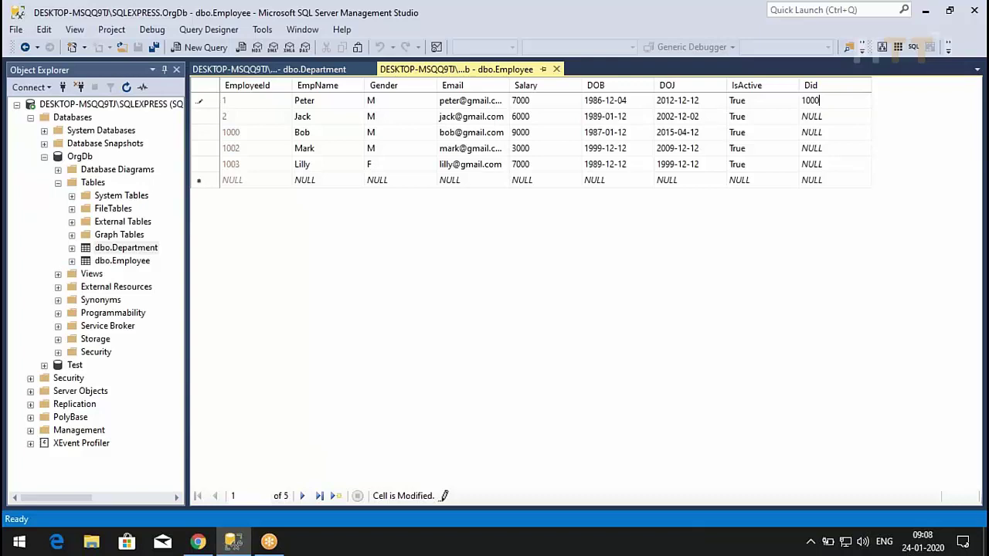
left_click(812, 116)
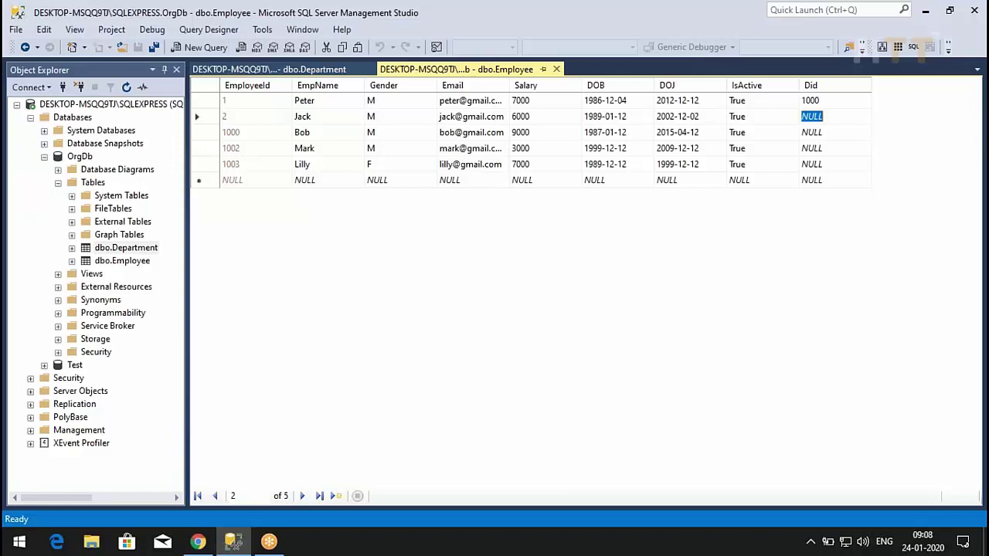
left_click(818, 103)
type("NULL")
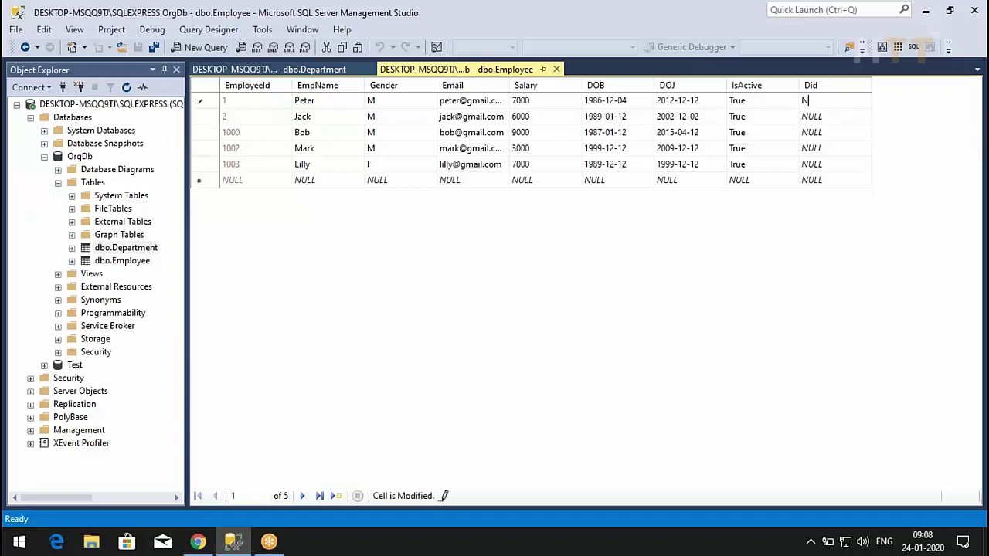
left_click(845, 136)
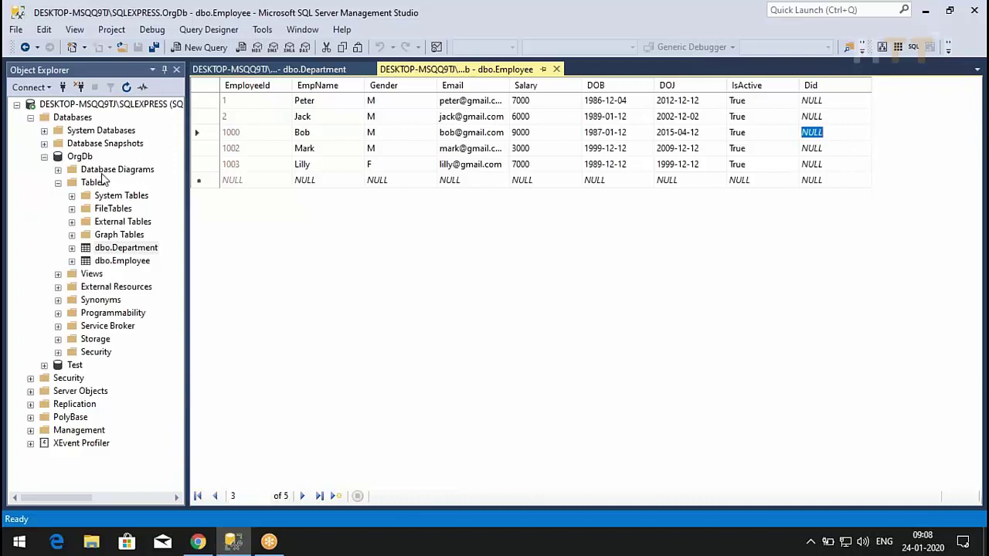
left_click(104, 171)
- Create the diagram support objects and start a new diagram with the Employee table added
left_click(58, 170)
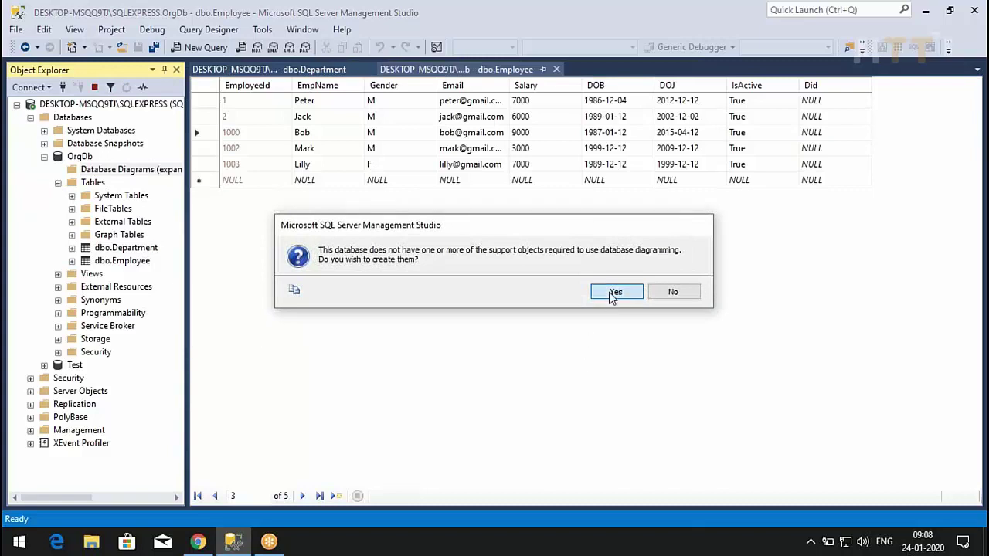
left_click(614, 293)
right_click(142, 173)
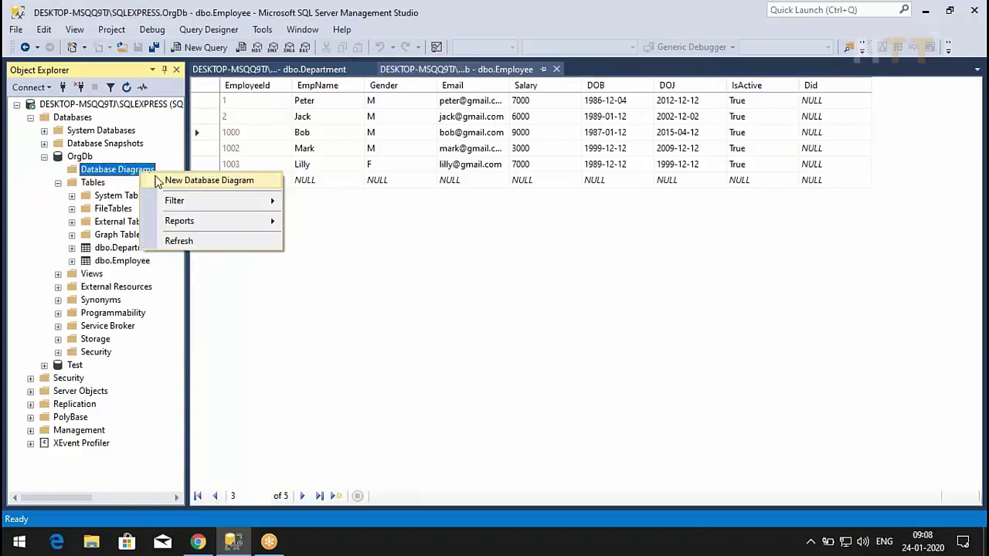
left_click(159, 183)
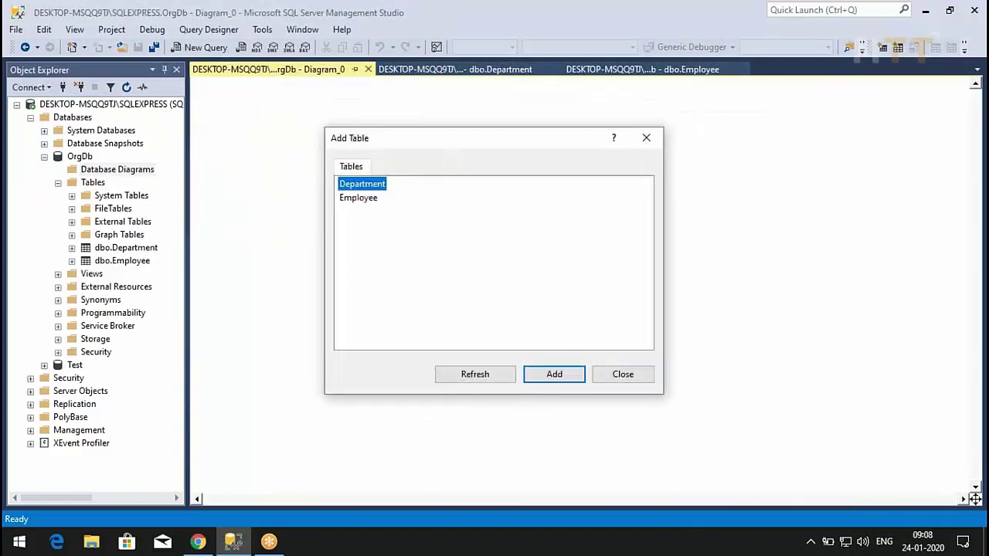
left_click(371, 203)
left_click(558, 375)
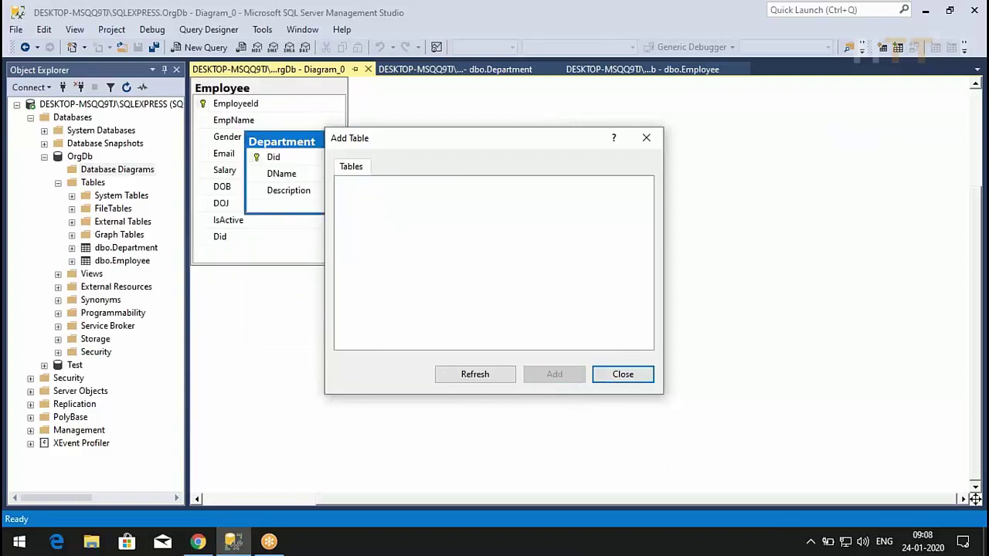
left_click(604, 377)
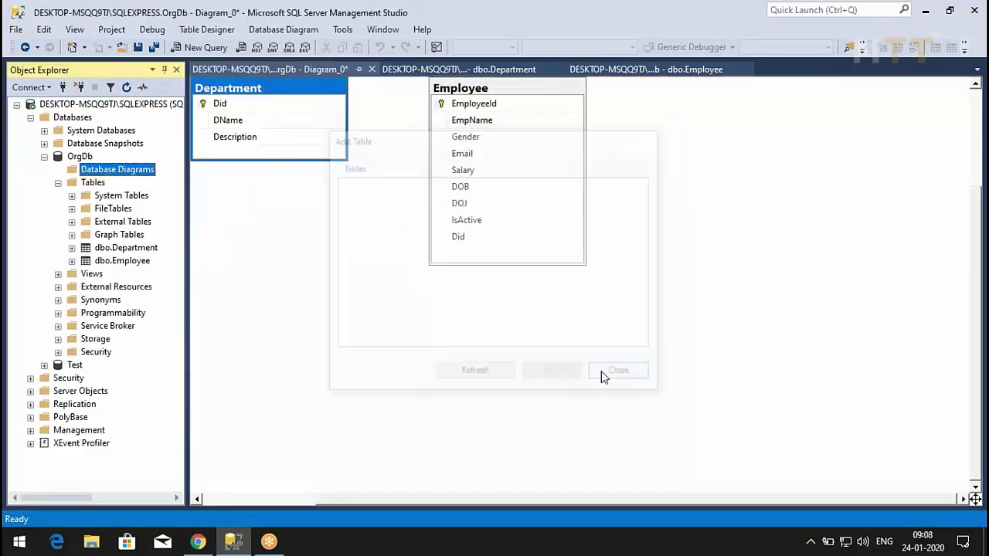
- Place Department left of Employee and save the diagram as Diagram_0
left_click_drag(337, 89, 352, 183)
left_click(501, 91)
left_click_drag(501, 91, 566, 145)
left_click_drag(329, 178, 357, 195)
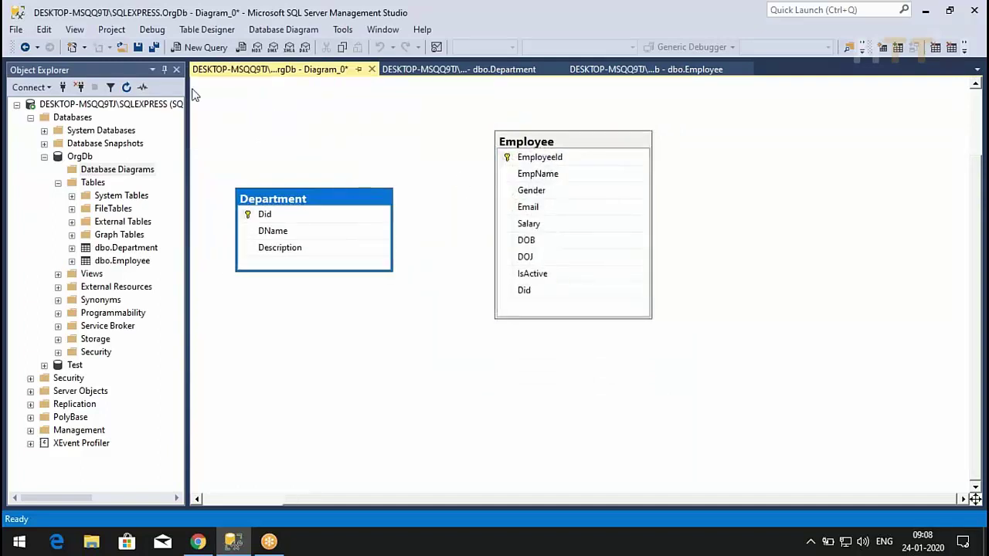
left_click(138, 47)
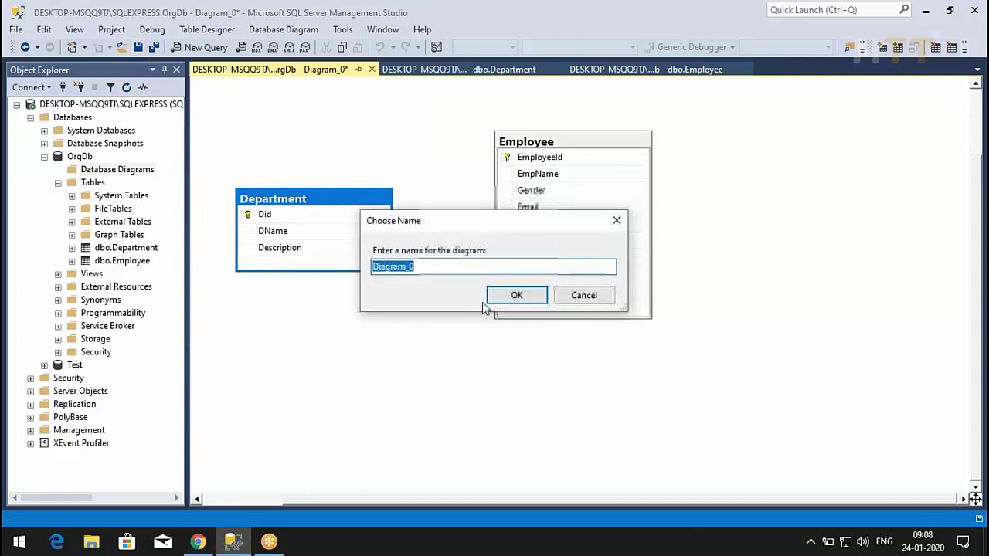
key("Return")
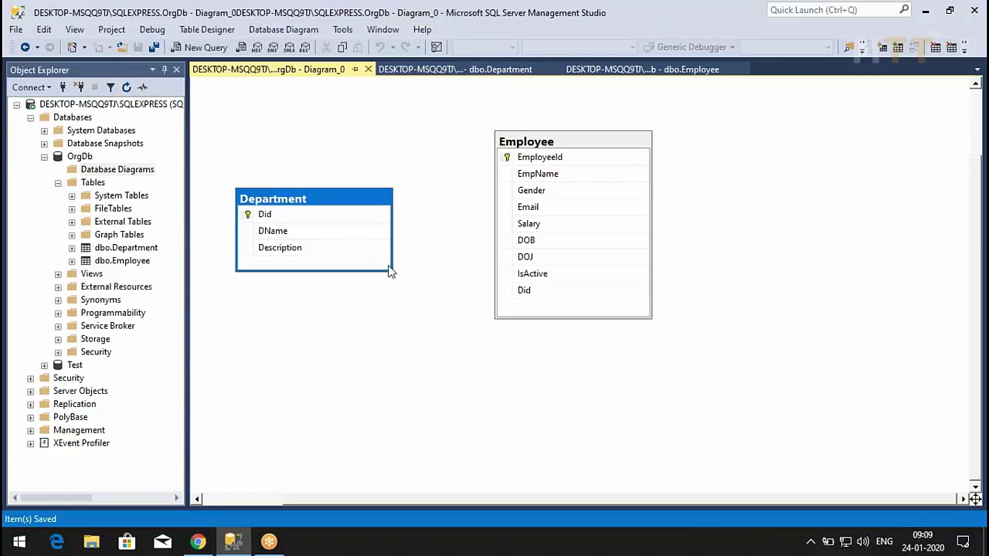
left_click(248, 216)
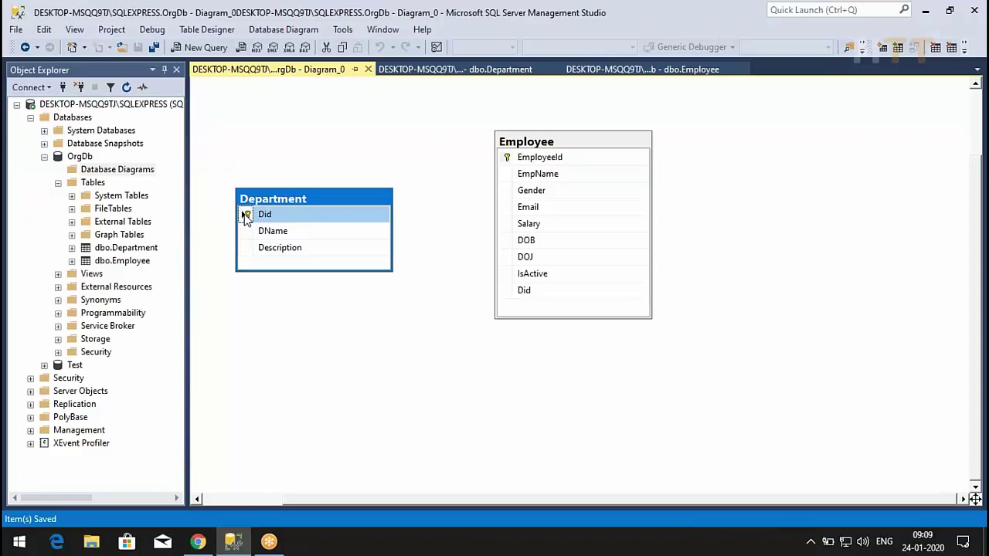
- Link Department.Did to Employee.Did as primary and foreign key columns
left_click_drag(245, 216, 531, 293)
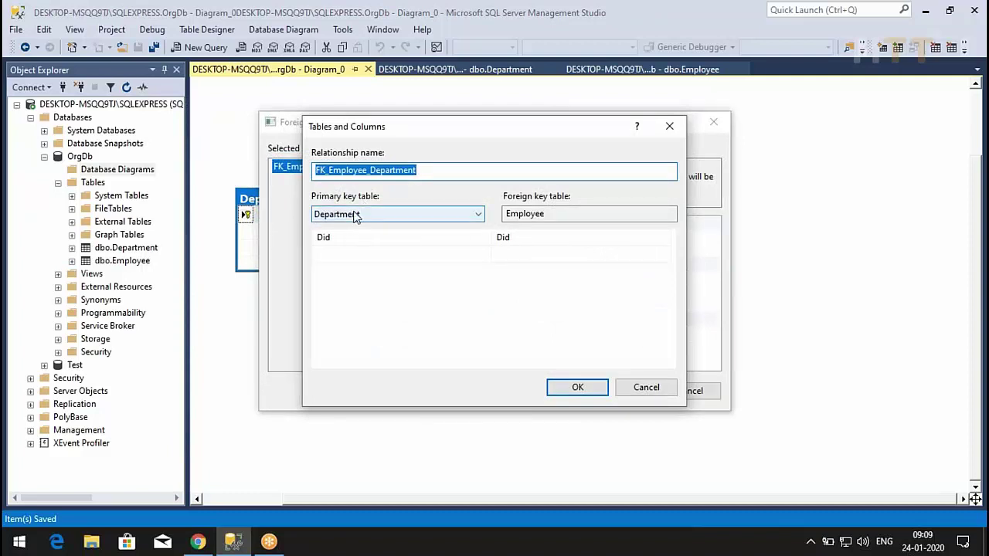
left_click(369, 238)
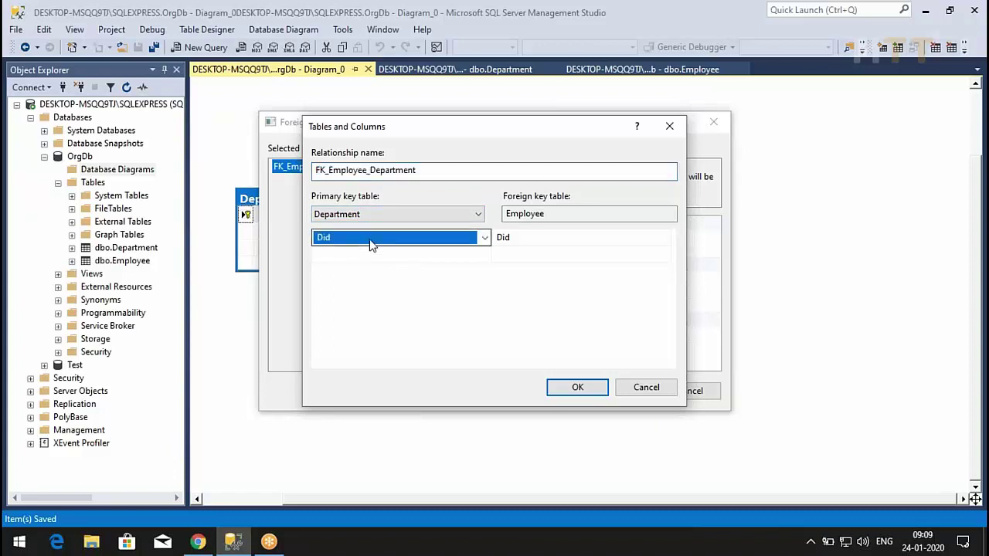
left_click(484, 238)
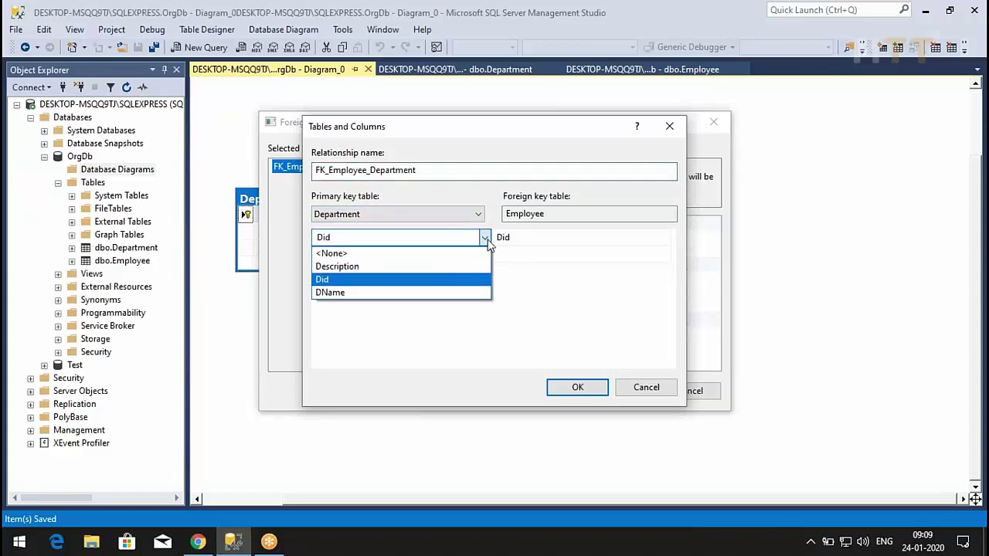
left_click(486, 239)
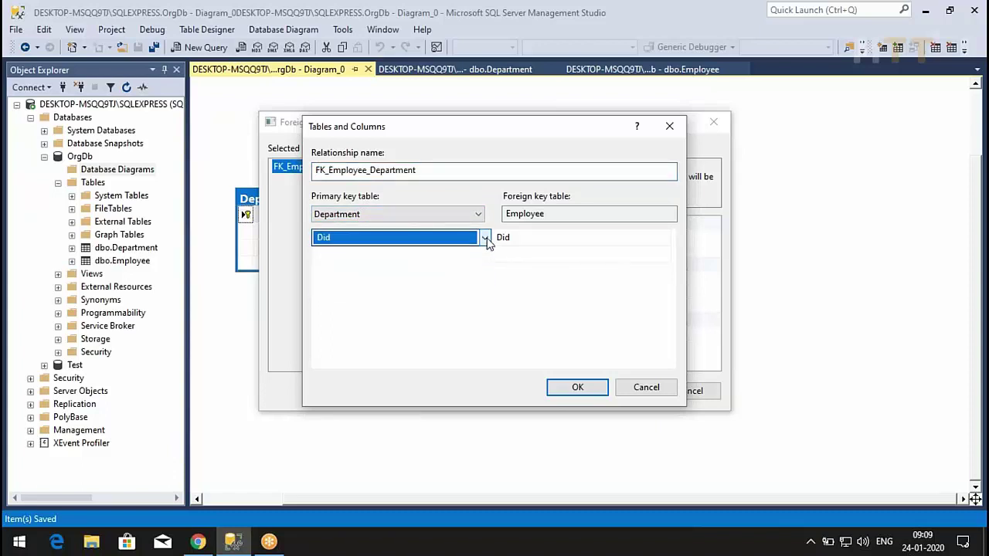
left_click(530, 215)
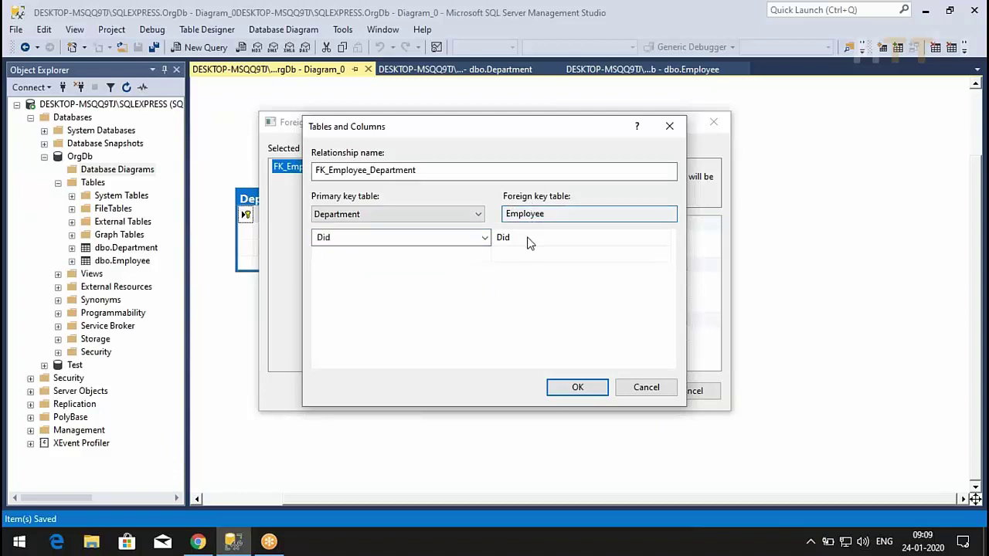
left_click(530, 242)
left_click(530, 243)
left_click(530, 242)
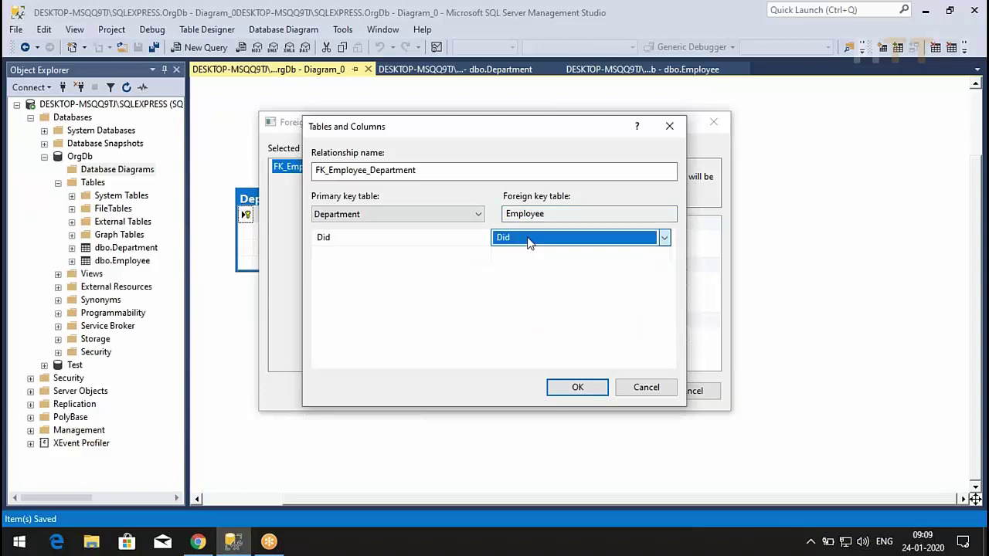
left_click(504, 286)
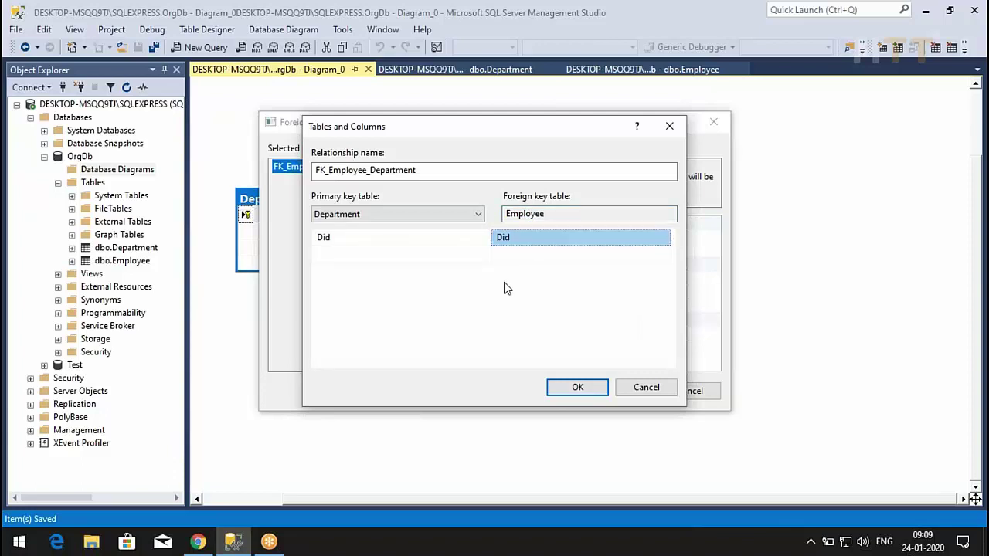
left_click(579, 388)
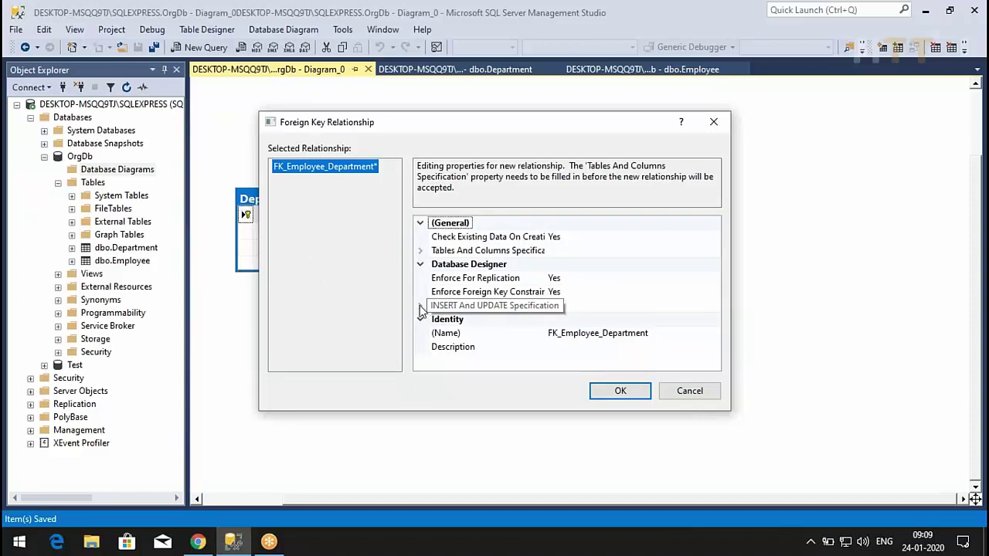
- Keep Delete Rule at No Action, set Update Rule to Cascade, and accept the relationship
left_click(420, 305)
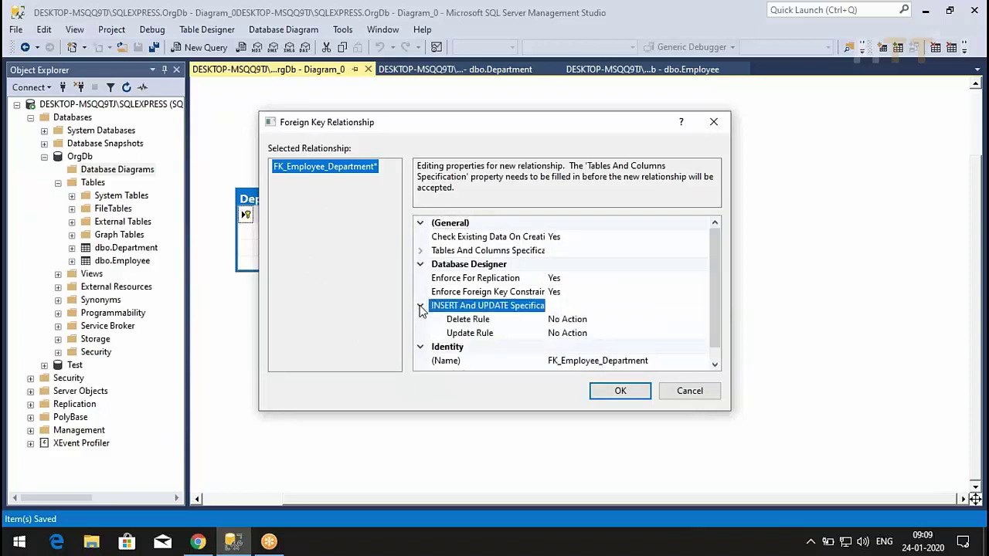
scroll(536, 274, "down", 1)
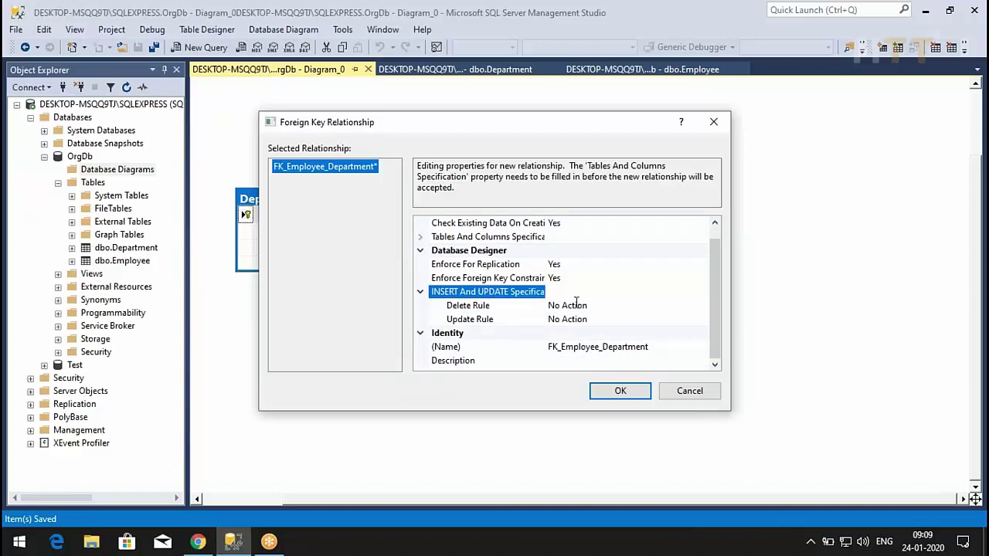
left_click(695, 306)
left_click(702, 306)
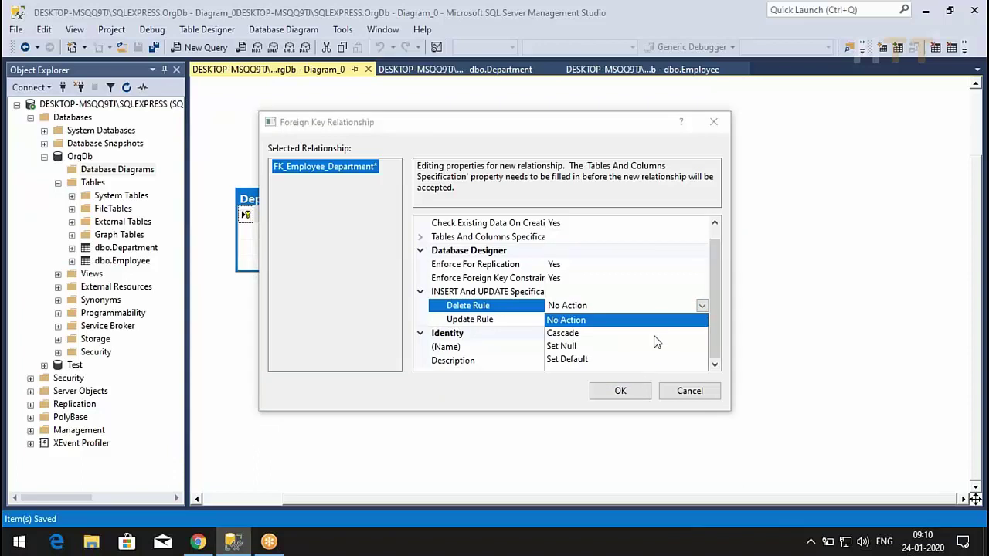
left_click(674, 285)
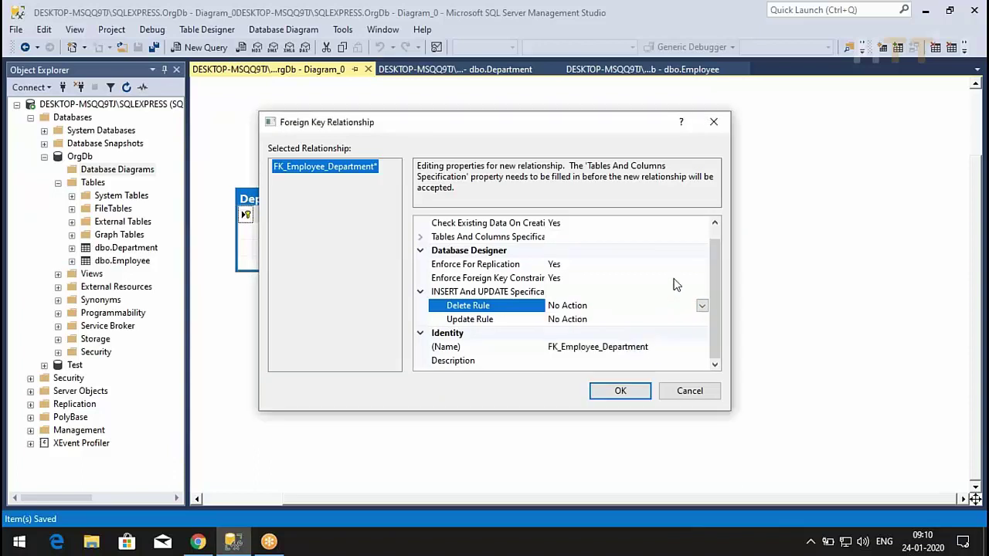
left_click(657, 320)
left_click(701, 320)
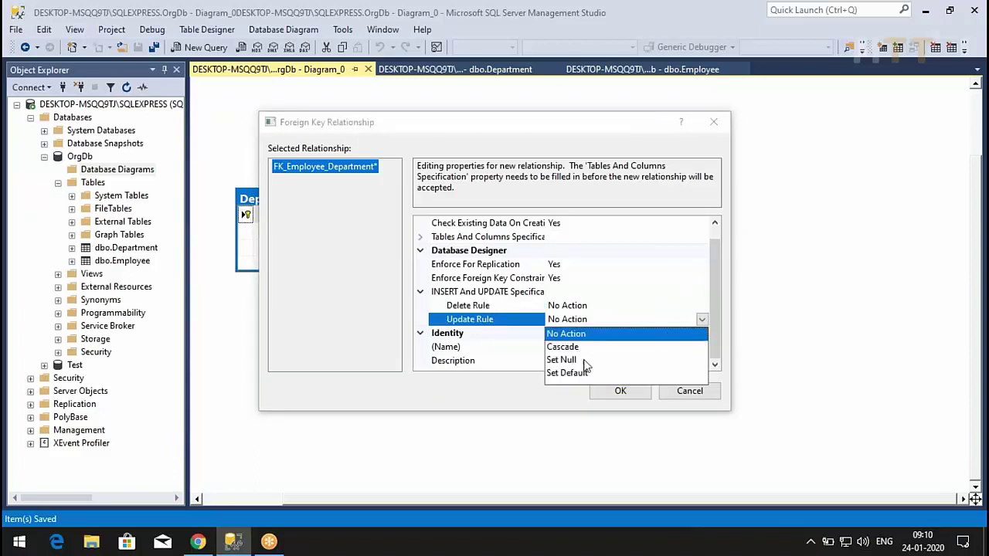
left_click(564, 347)
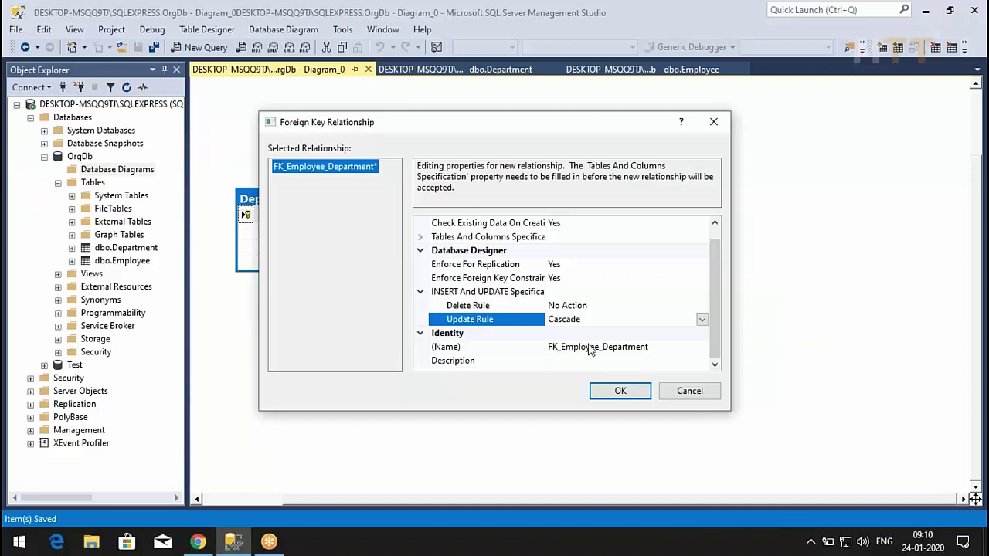
left_click(604, 395)
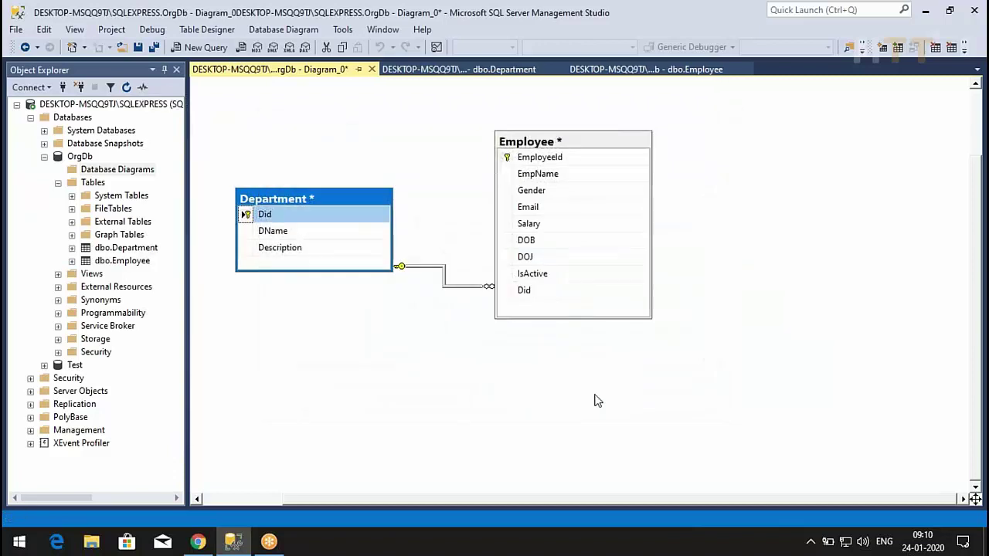
- Save Diagram_0, confirming the changes to the Department and Employee tables
left_click(137, 47)
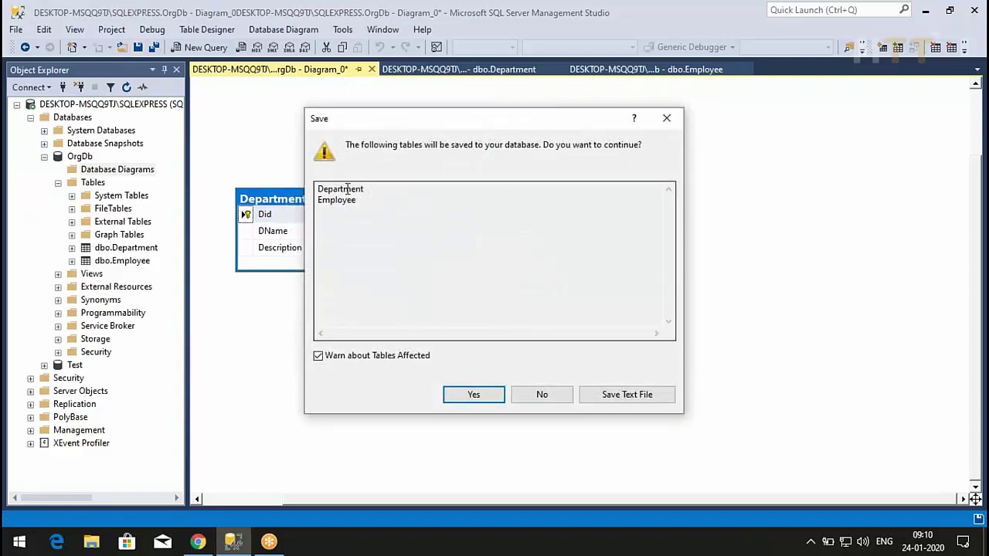
left_click(474, 394)
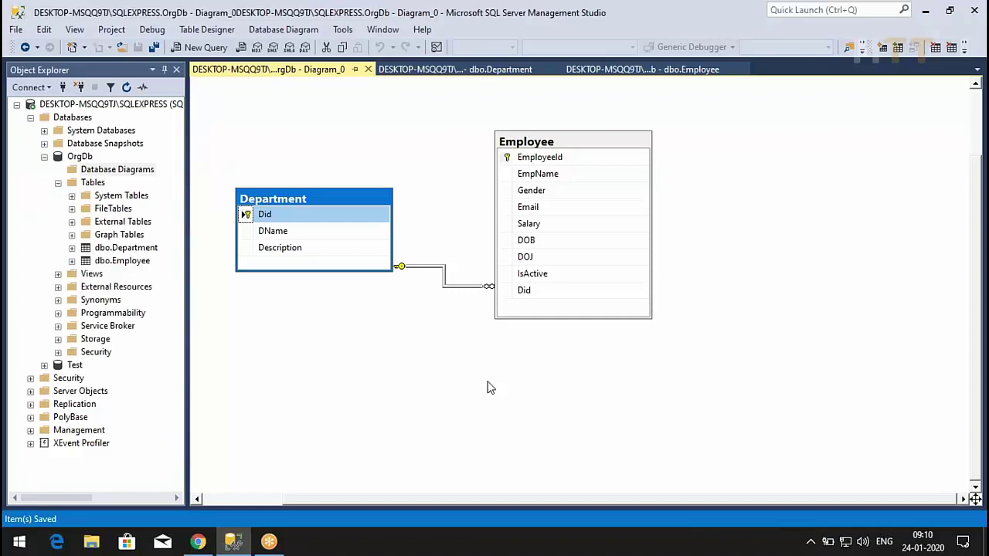
- Reload Employee rows, see Did 1000 rejected by the foreign key, and cancel the edit
left_click(643, 71)
right_click(602, 276)
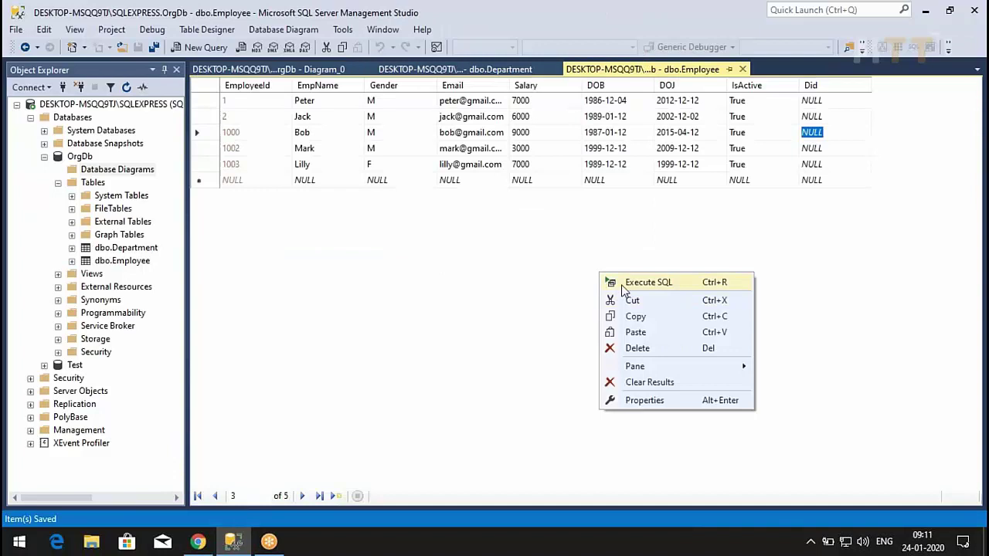
left_click(623, 283)
left_click(812, 101)
type("1000")
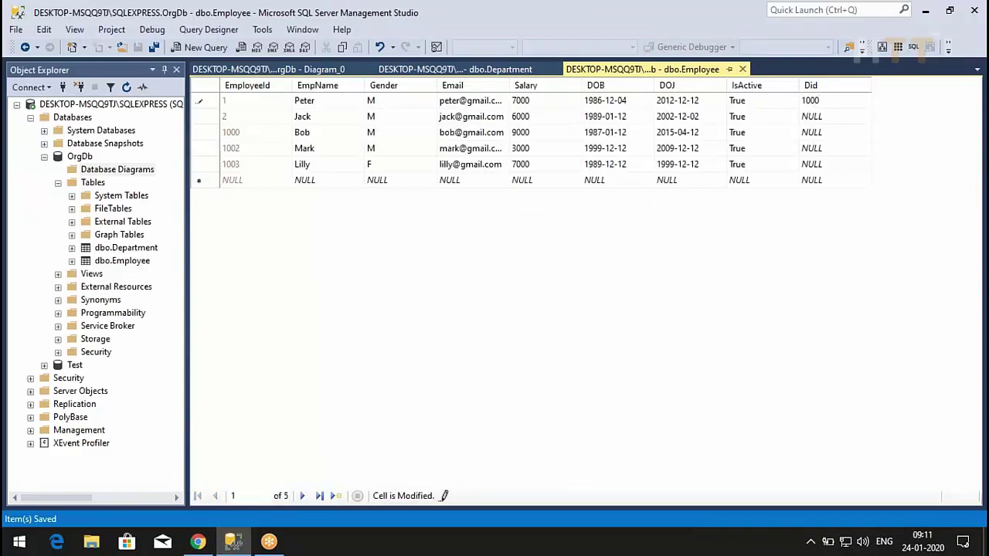
key("Return")
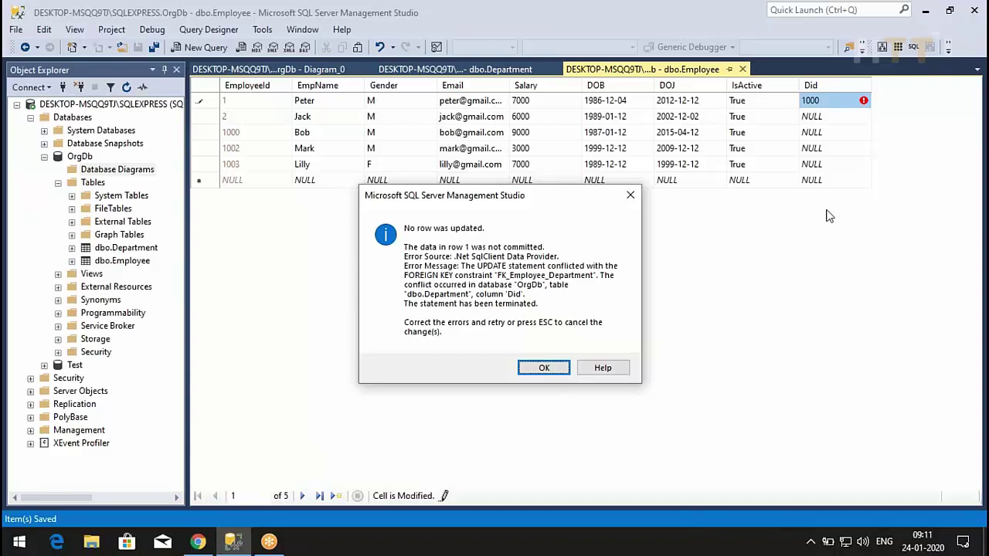
left_click(550, 370)
key("ctrl+0")
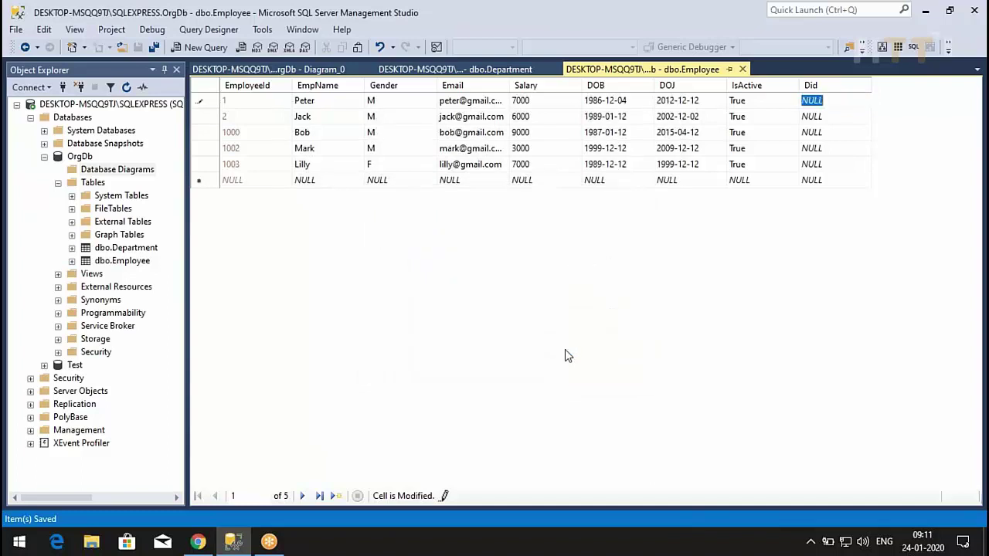
left_click(432, 70)
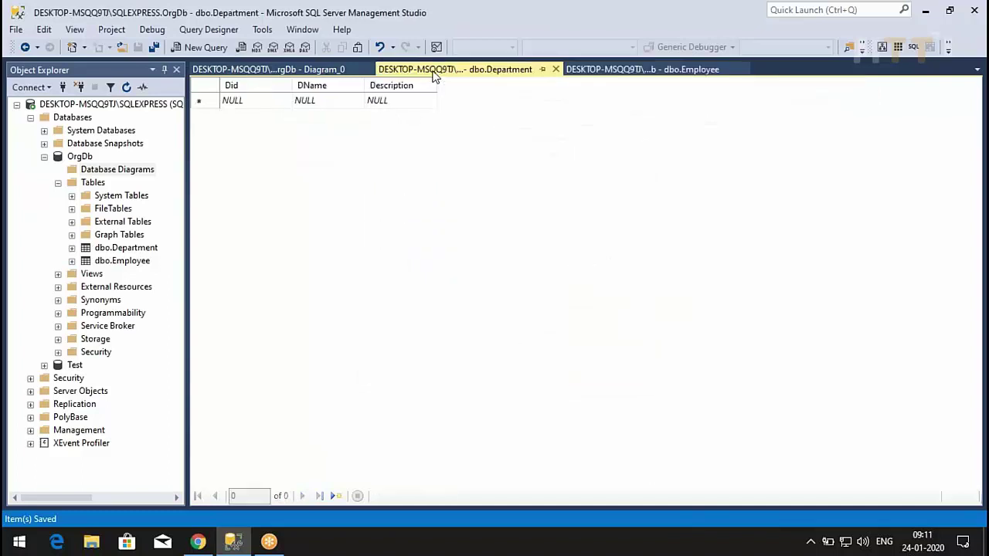
- Enter the Department row Did 100, DName Development, Description Dev Team
type("1000")
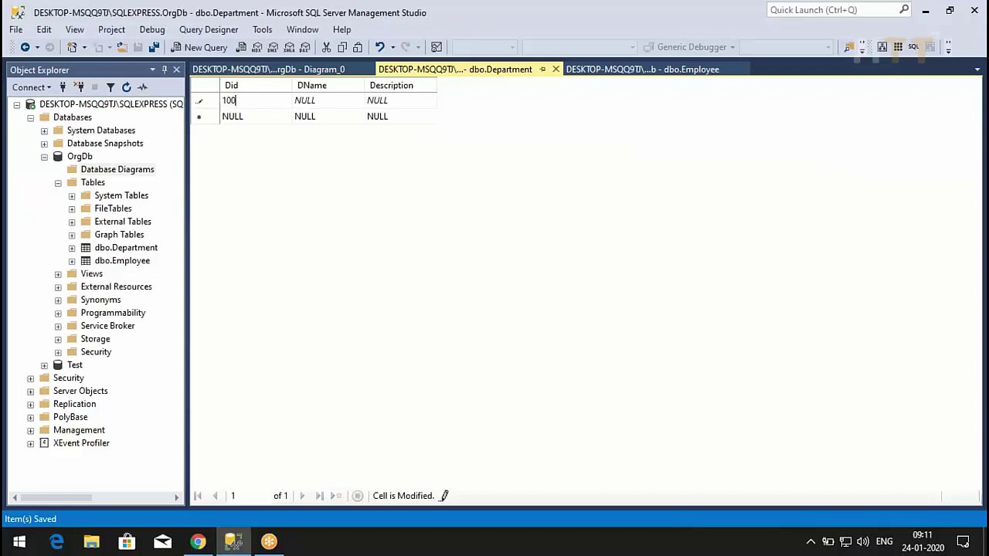
key("BackSpace")
key("BackSpace")
type("0")
key("Tab")
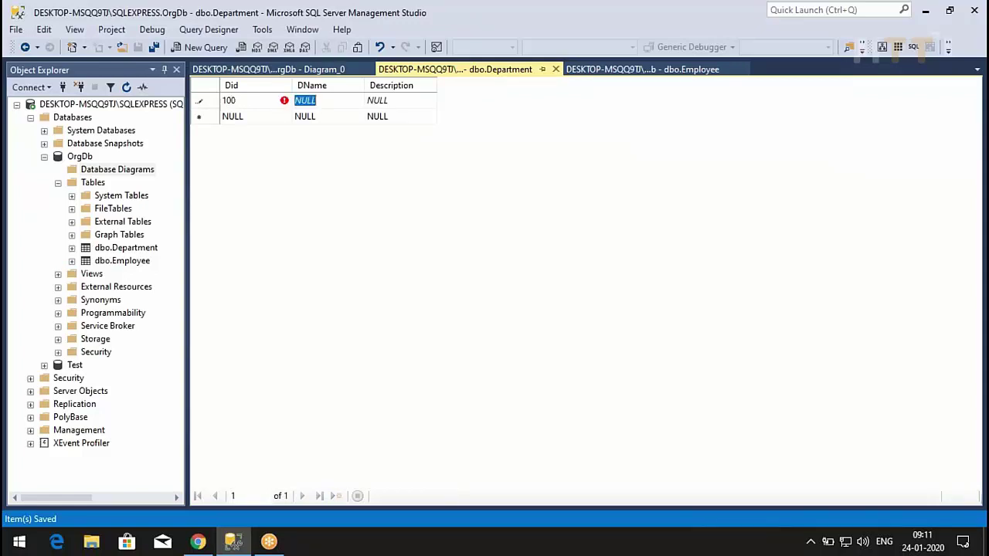
type("D")
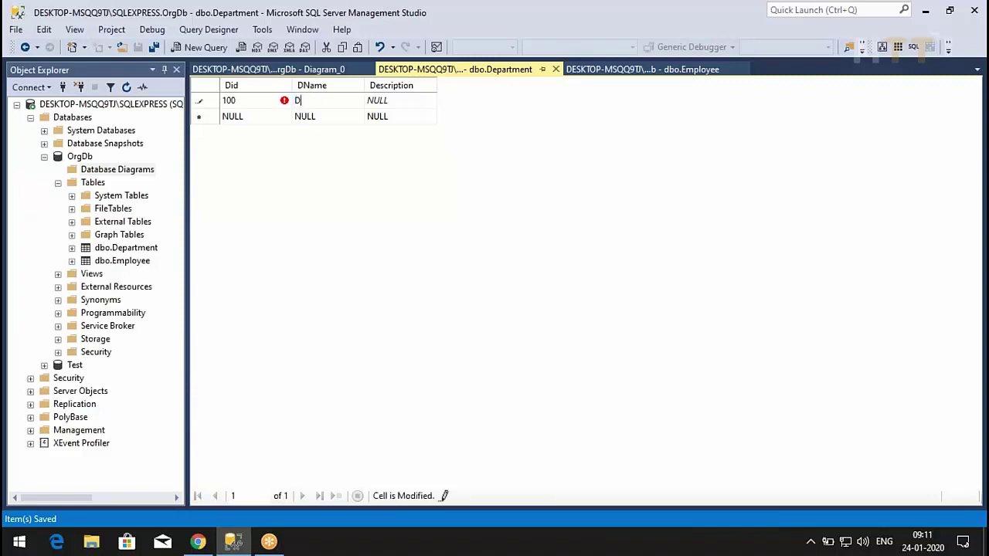
type("evelopment")
key("Tab")
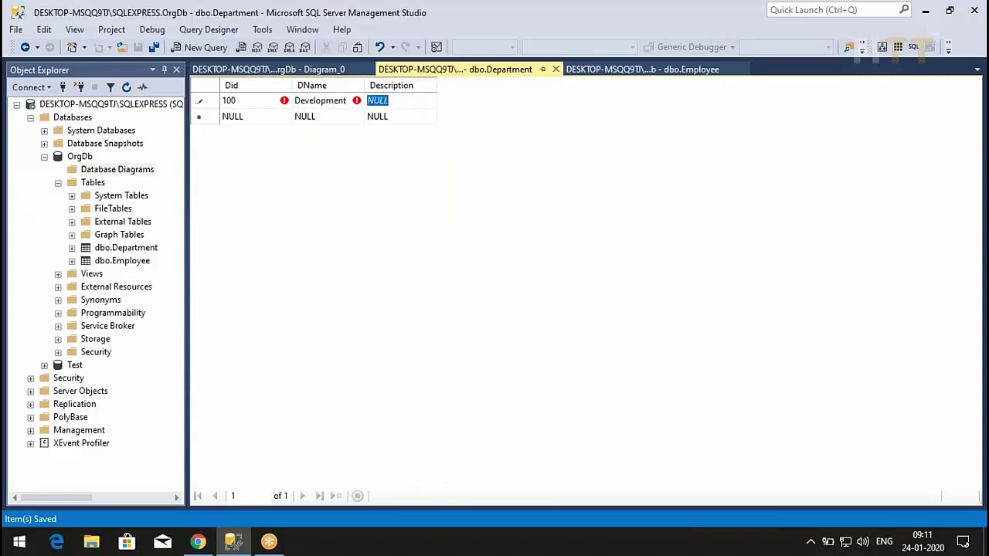
type("Dev Team")
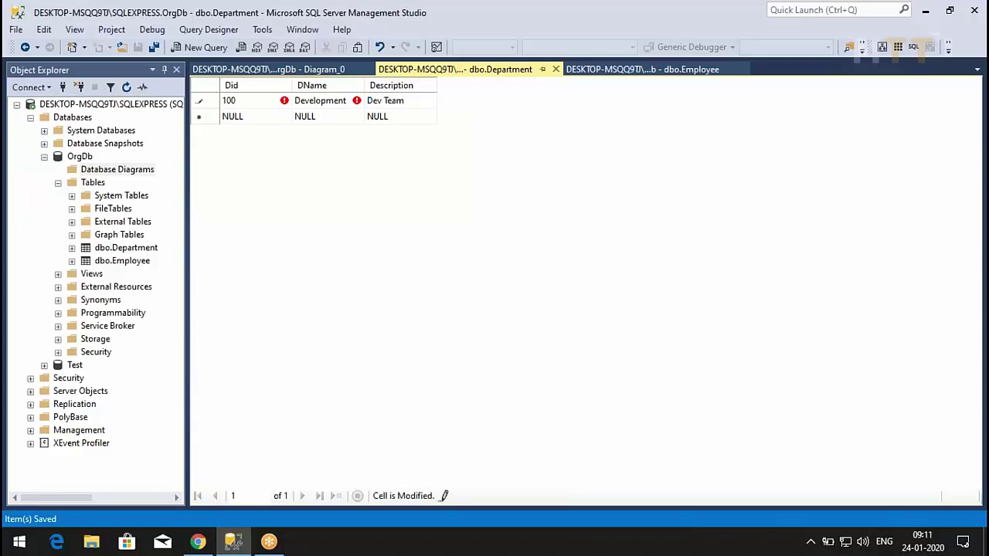
key("Tab")
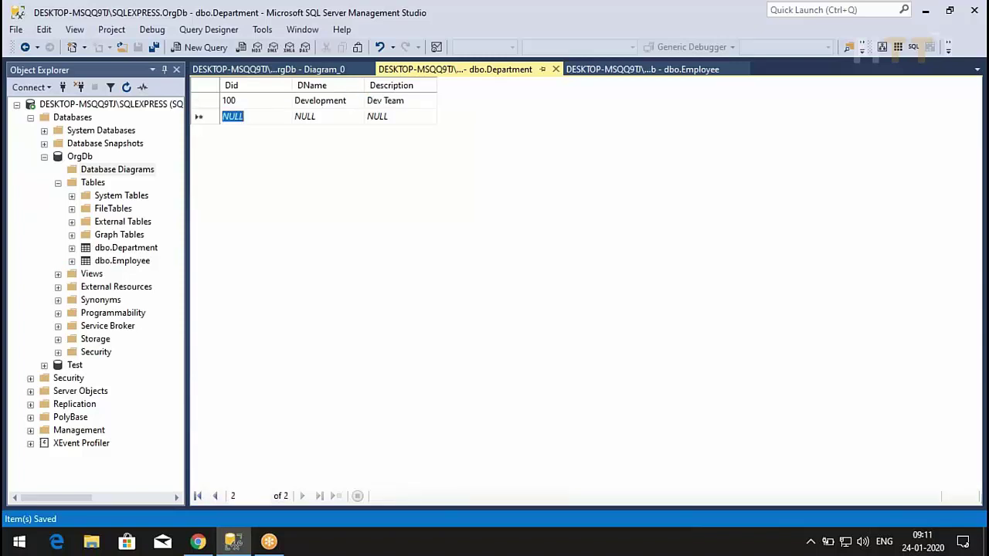
- Give the first two Employee rows Did 100, committing each value
left_click(599, 69)
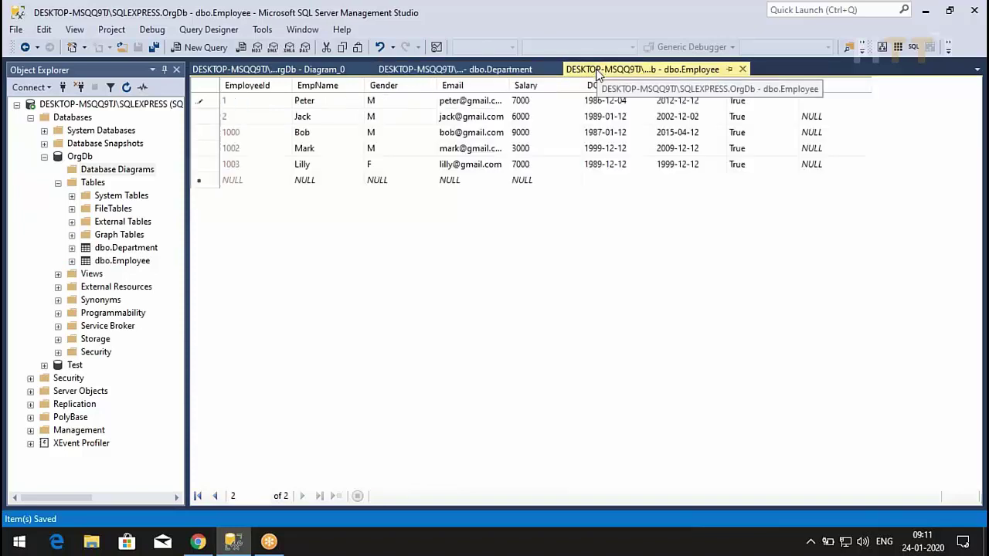
left_click(811, 101)
type("100")
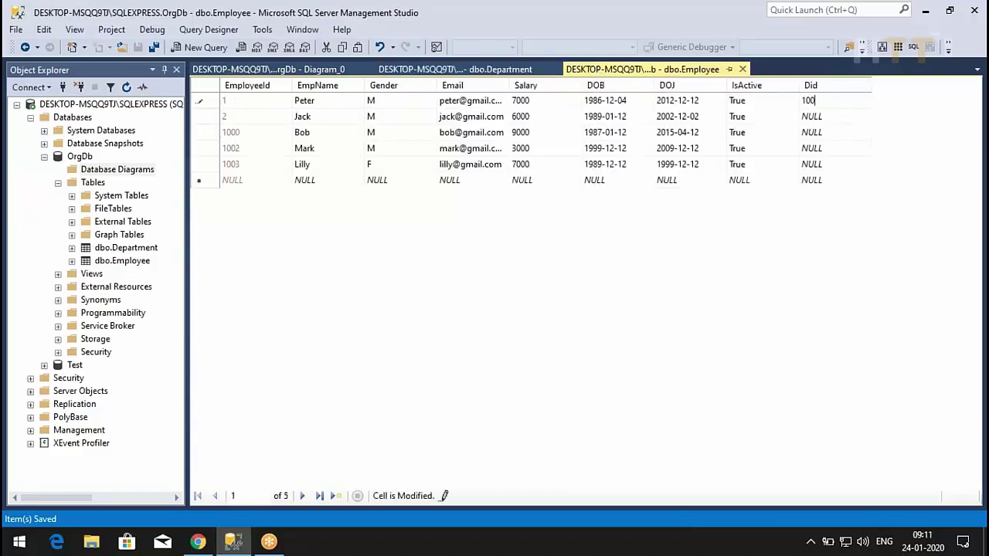
left_click(830, 116)
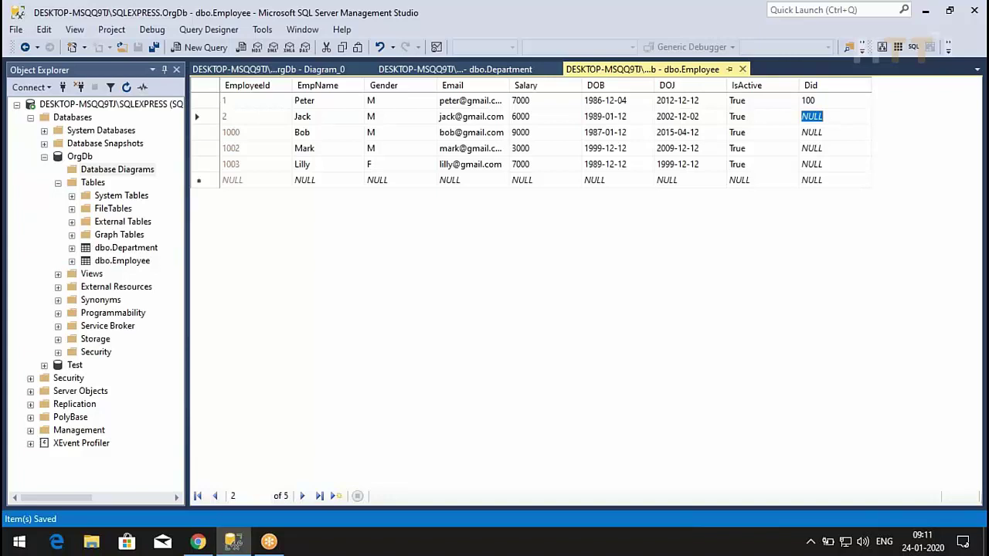
type("100")
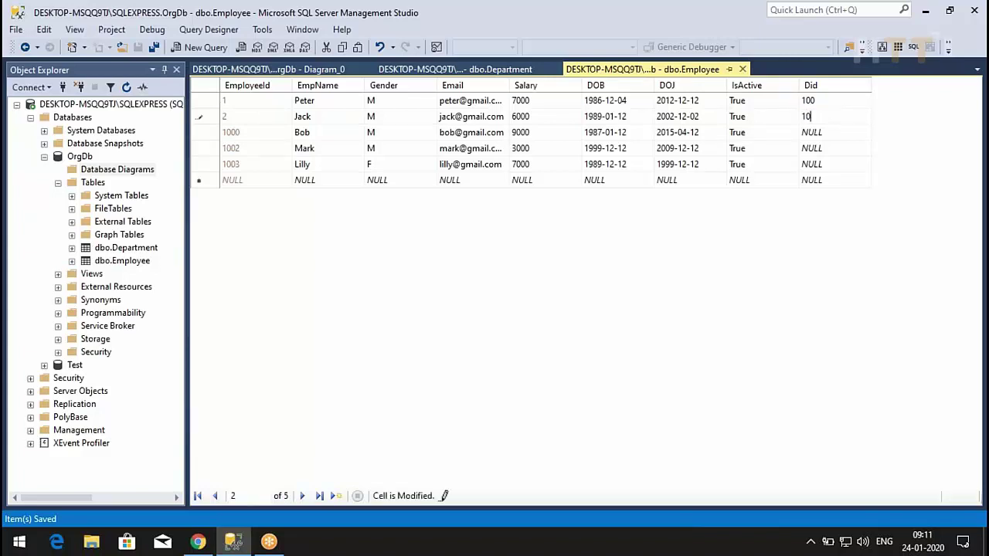
key("Down")
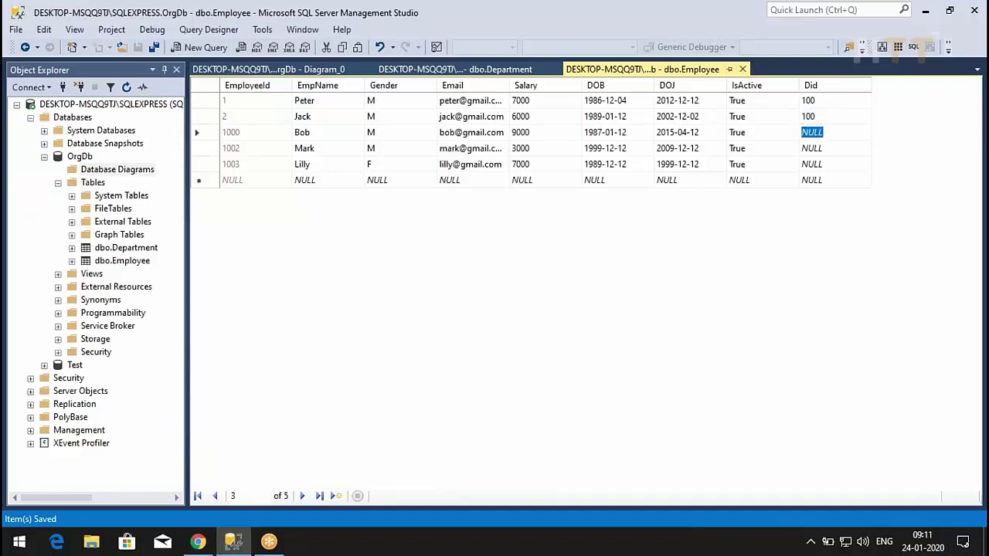
left_click(422, 72)
- Add Department row 101 'Testing' with description 'Enemies of Developers' and commit it
type("101")
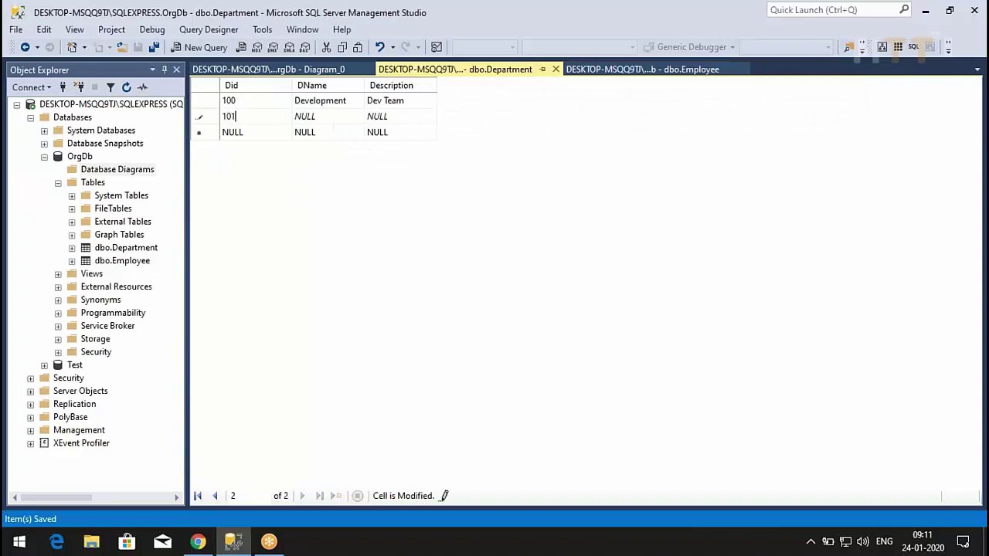
key("Tab")
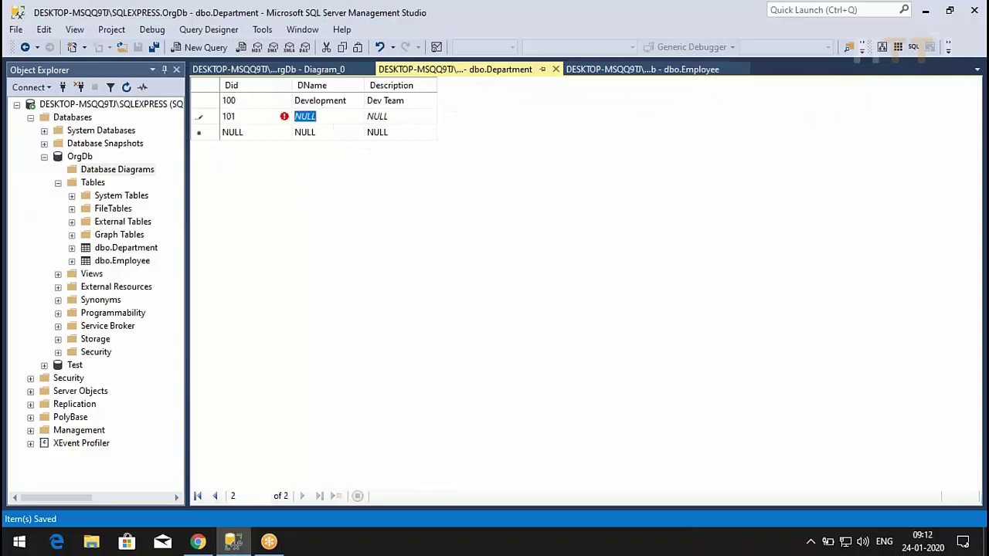
type("Testing")
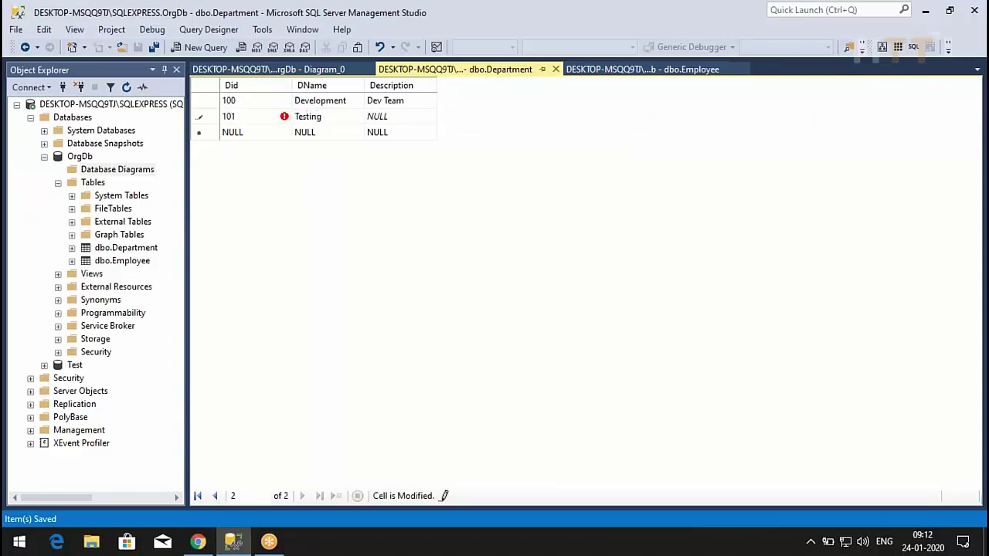
key("Tab")
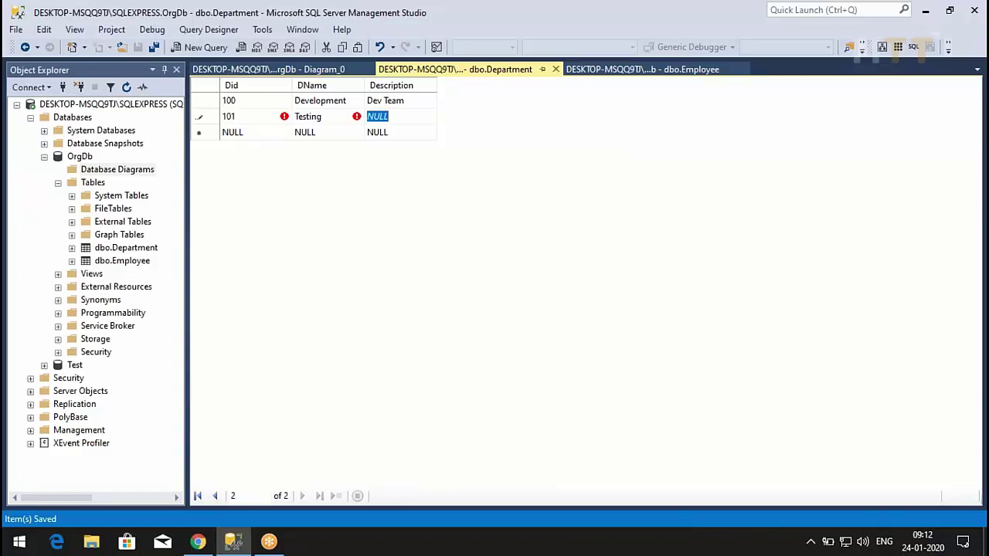
type("Ene")
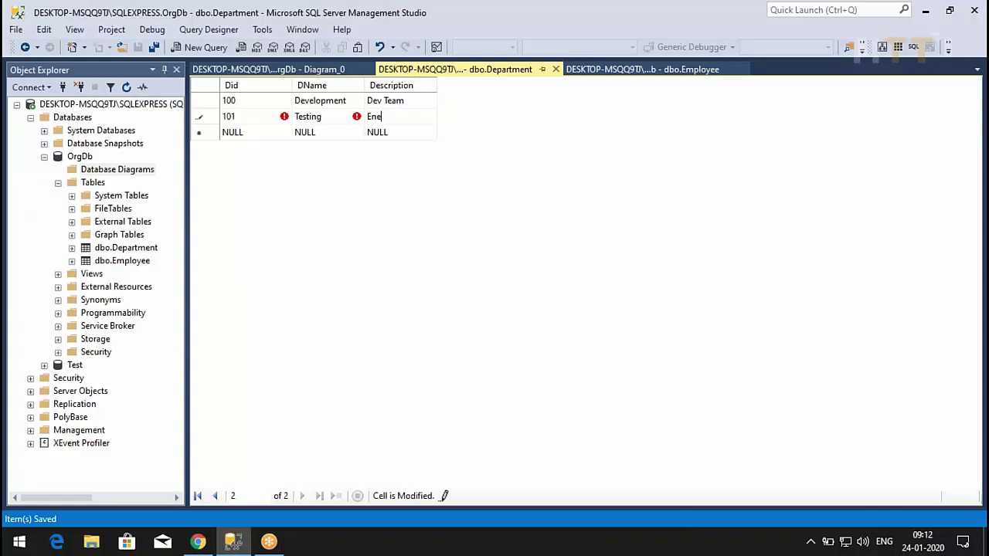
type("mies ")
type("of D")
type("evelopers")
left_click(233, 132)
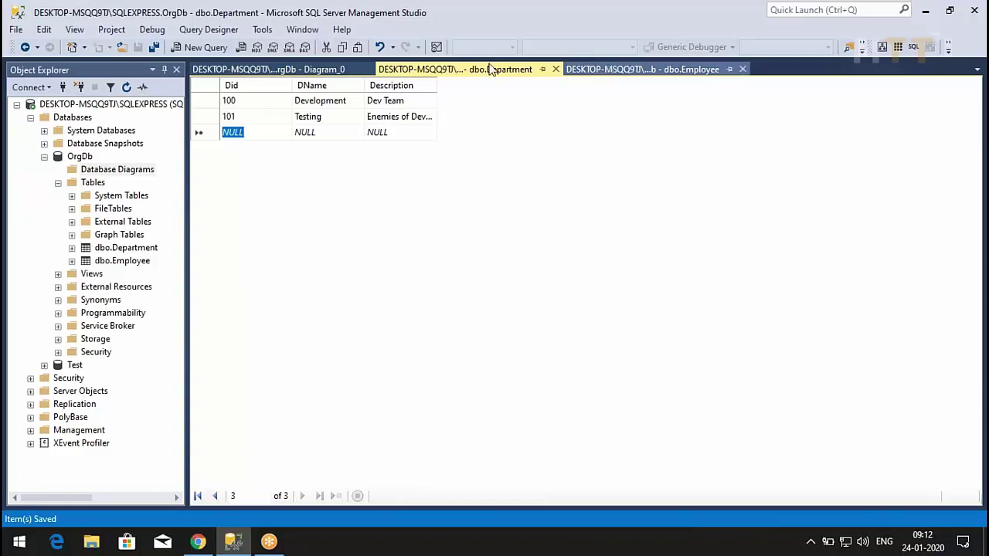
left_click(628, 70)
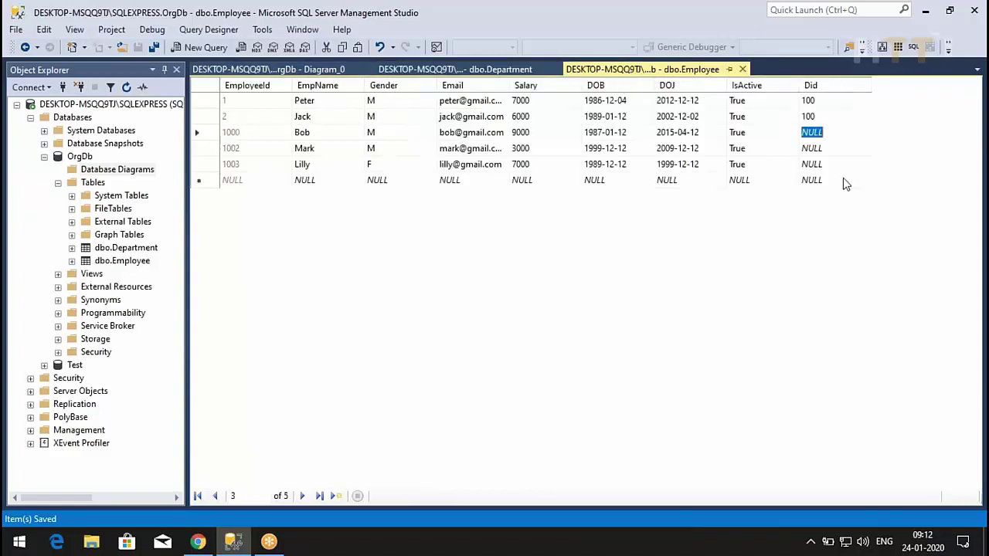
- Set Did to 101 for the third and fourth Employee rows
type("101")
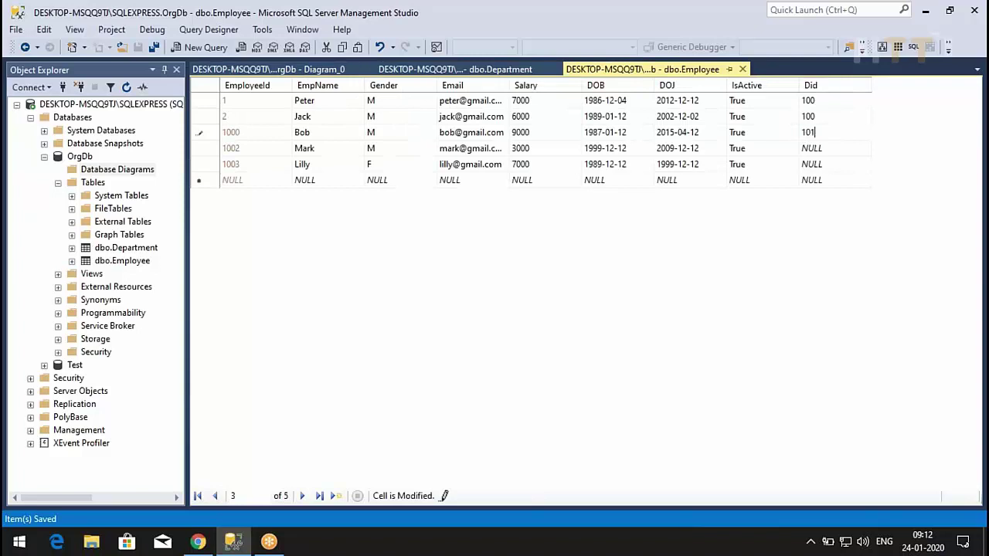
key("Down")
type("101")
left_click(807, 165)
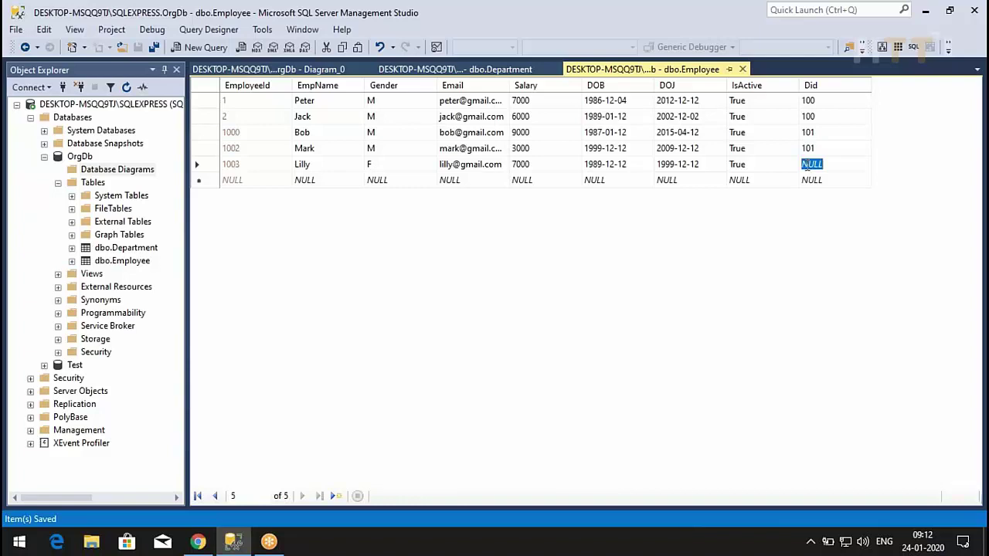
- Set the fifth employee's Did to NULL after 102 fails the foreign key check
type("102")
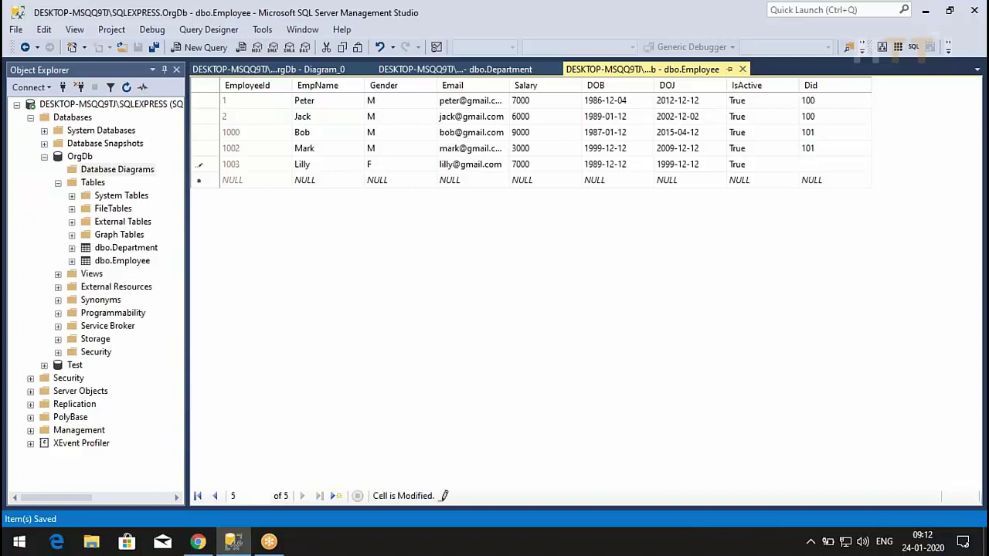
key("Return")
key("Return")
type("Nu")
key("BackSpace")
type("ULL")
key("Tab")
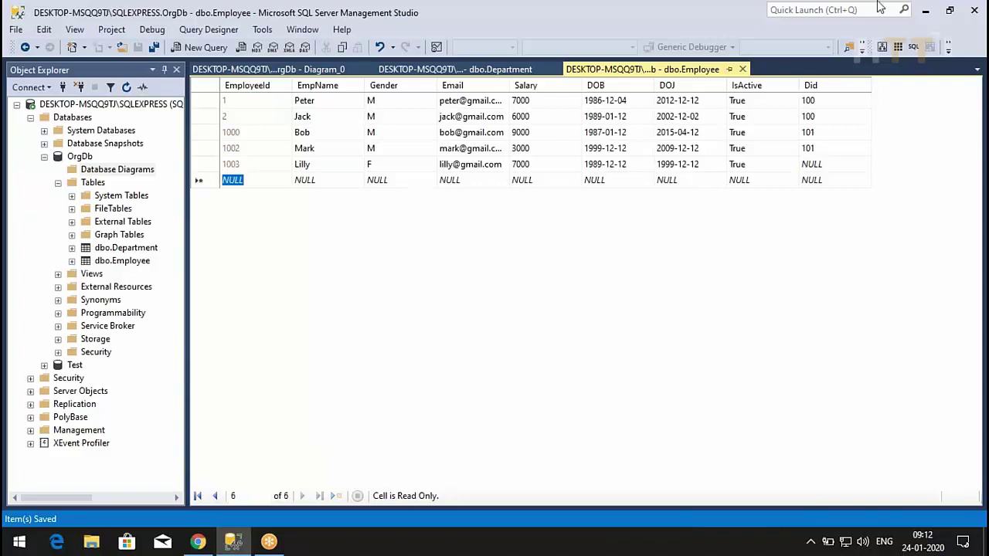
left_click(494, 68)
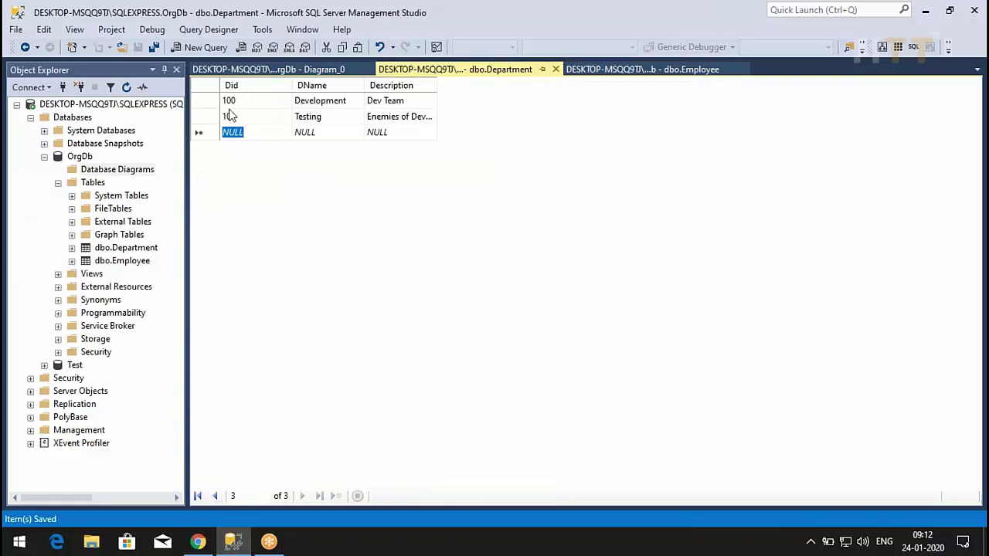
left_click(202, 101)
left_click(624, 69)
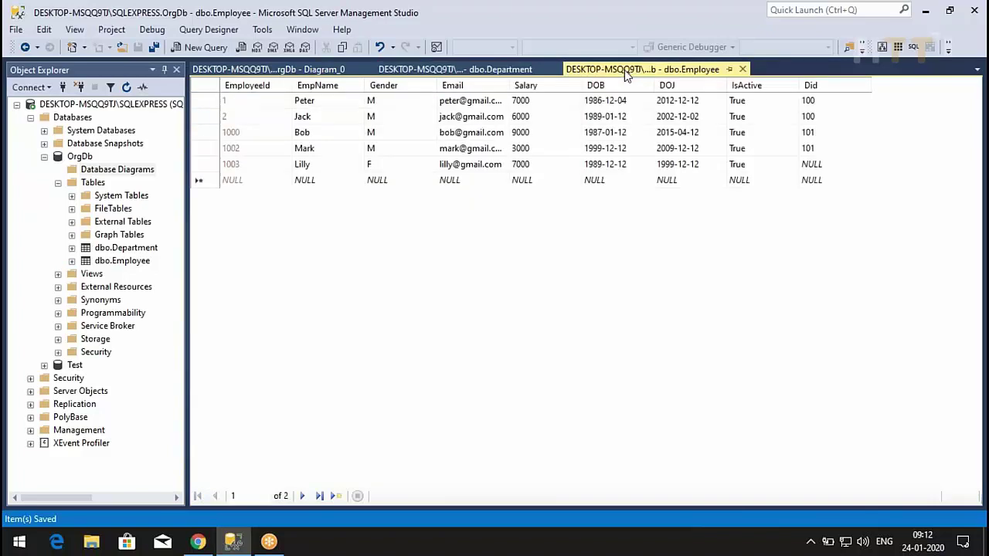
left_click(204, 101)
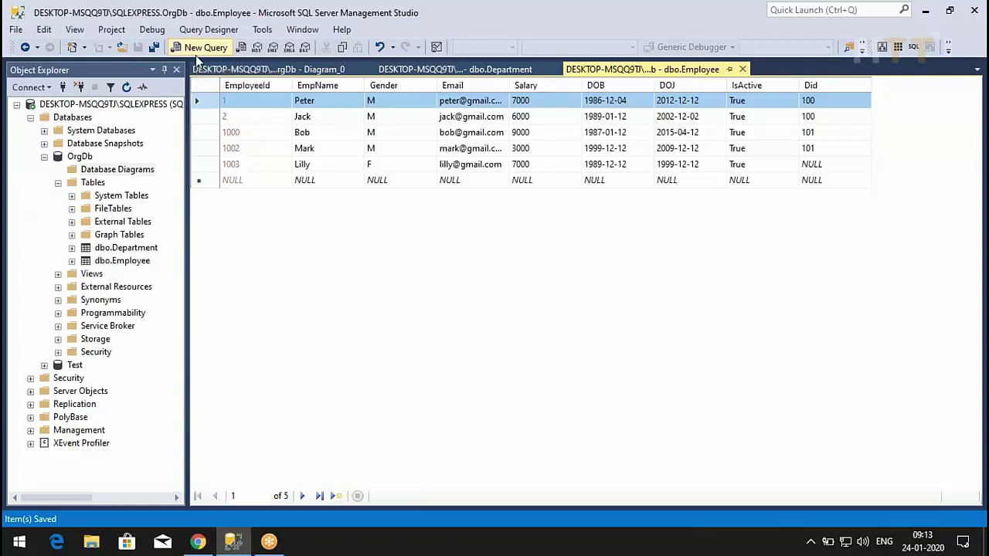
left_click(409, 68)
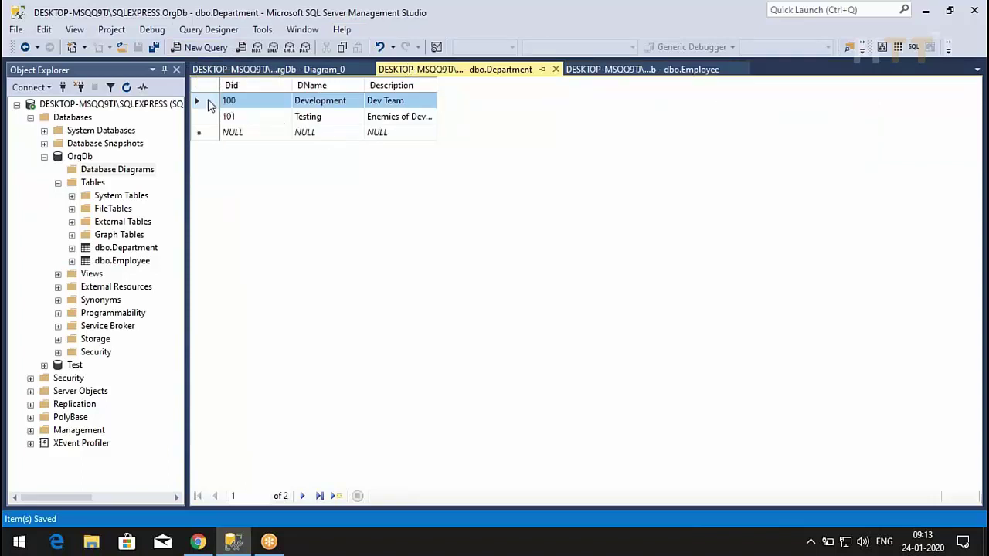
key("Delete")
key("Return")
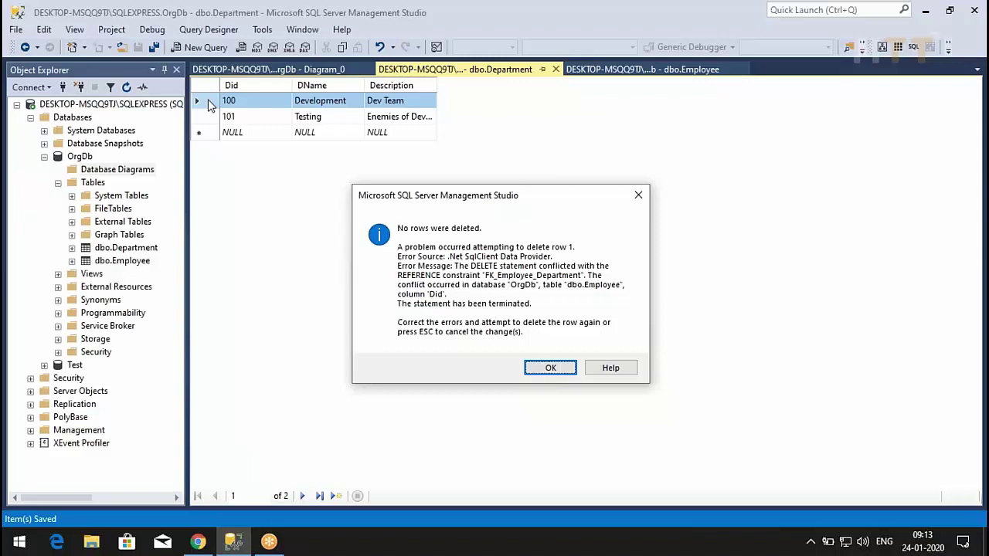
left_click(543, 371)
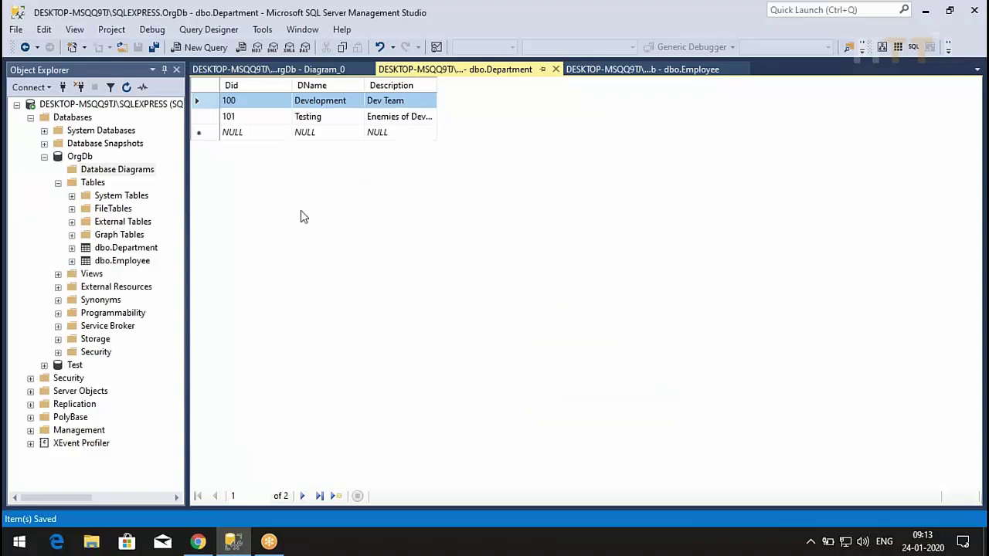
left_click(251, 101)
- Change the Development department's Did from 100 to 105 and commit it
type("105")
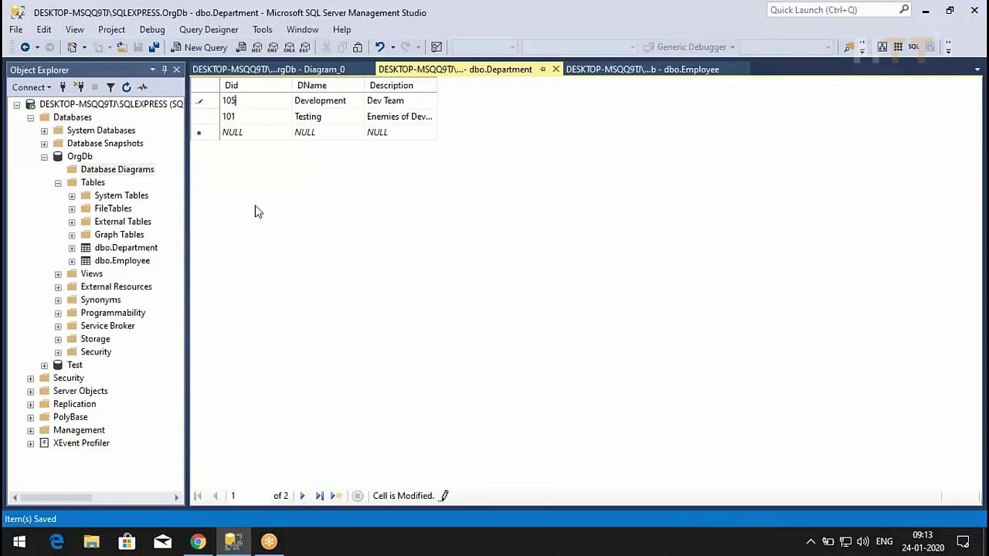
left_click(322, 135)
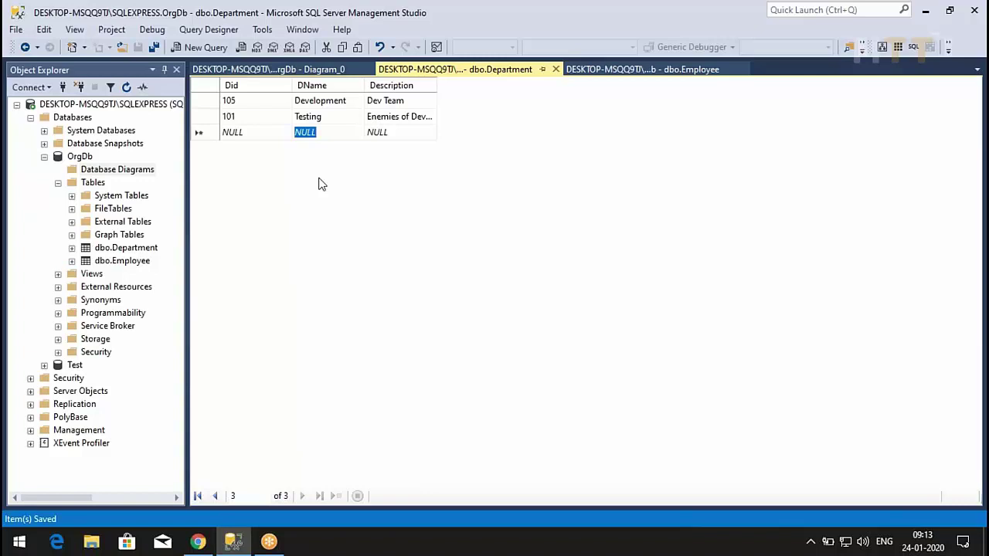
left_click(645, 71)
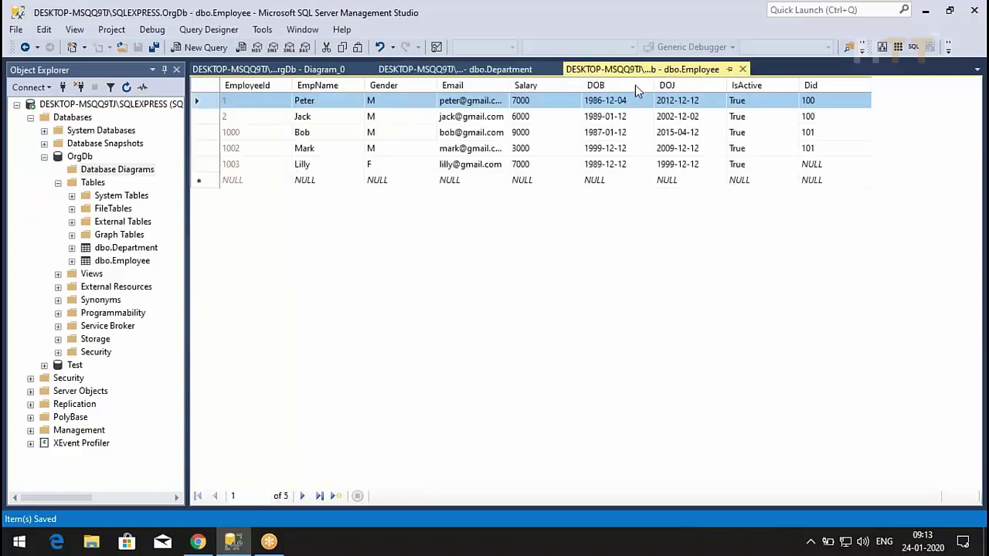
- Re-execute the Employee query to see Did 105 cascaded, then show the Demo slide
right_click(611, 249)
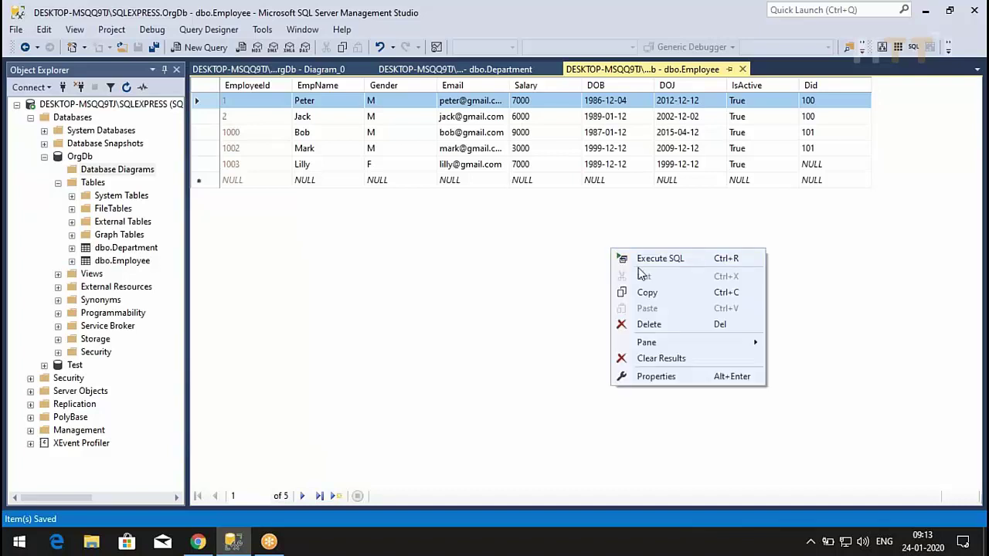
left_click(647, 264)
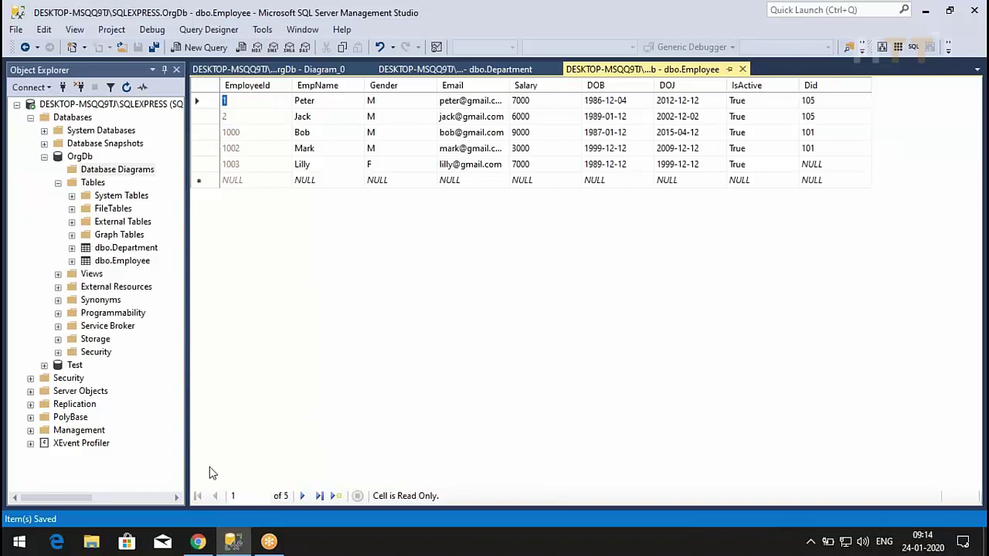
left_click(198, 543)
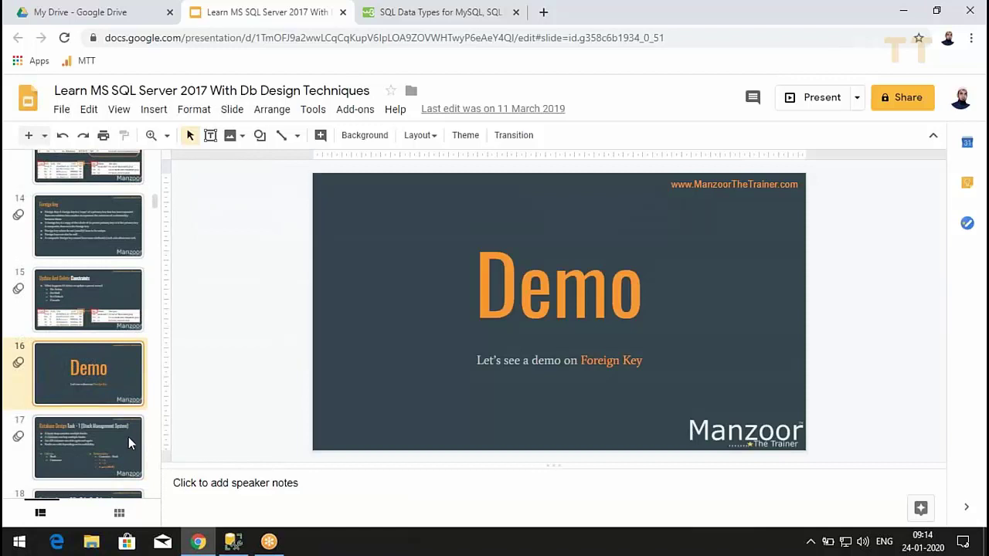
left_click(128, 434)
left_click(122, 387)
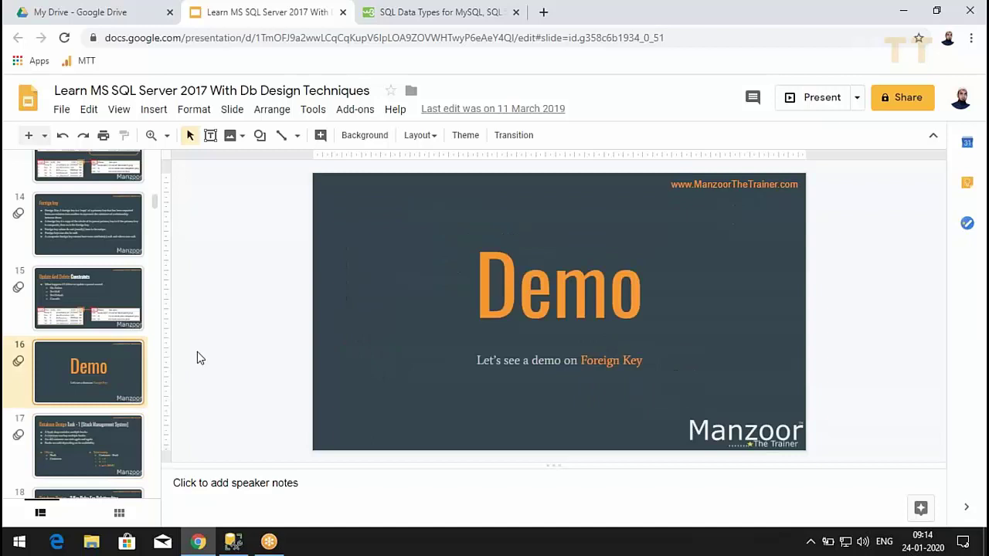